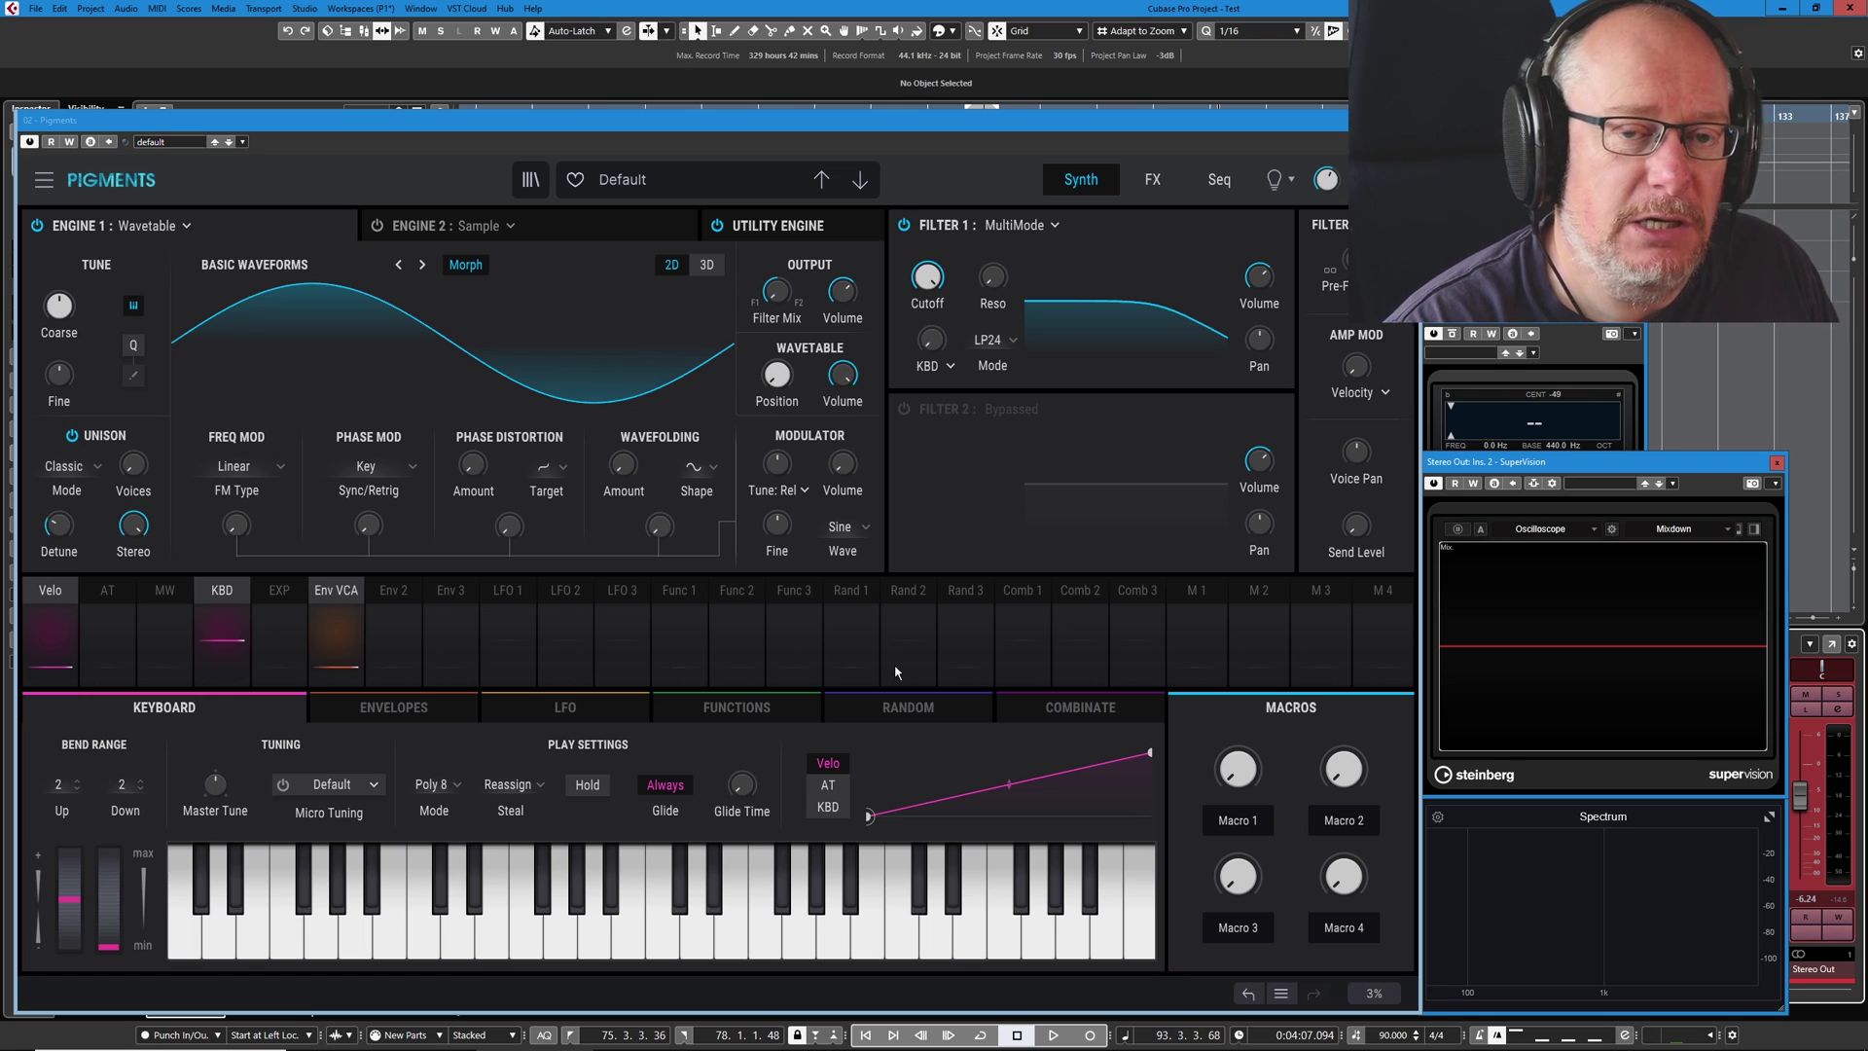
Switch Engine 1's type to Sample and close the sample browser to reveal the A–F map
left_click(155, 226)
left_click(284, 300)
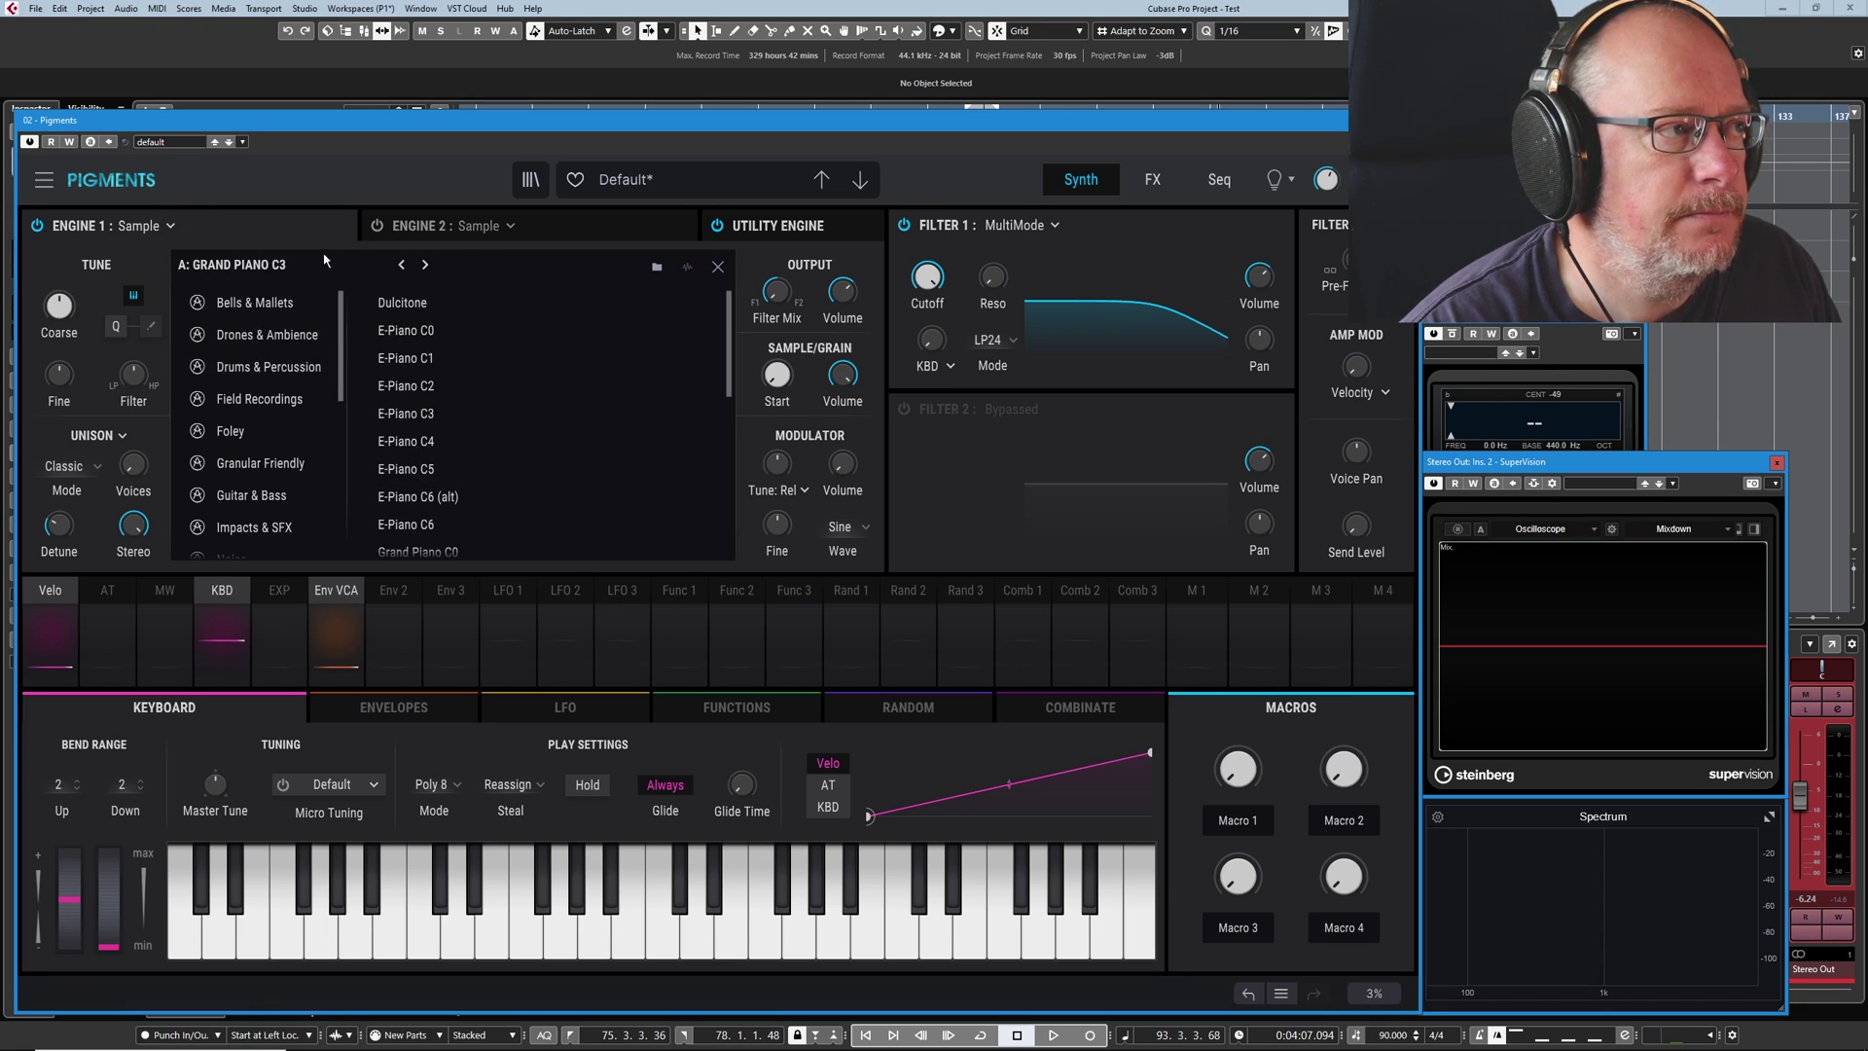
left_click(718, 268)
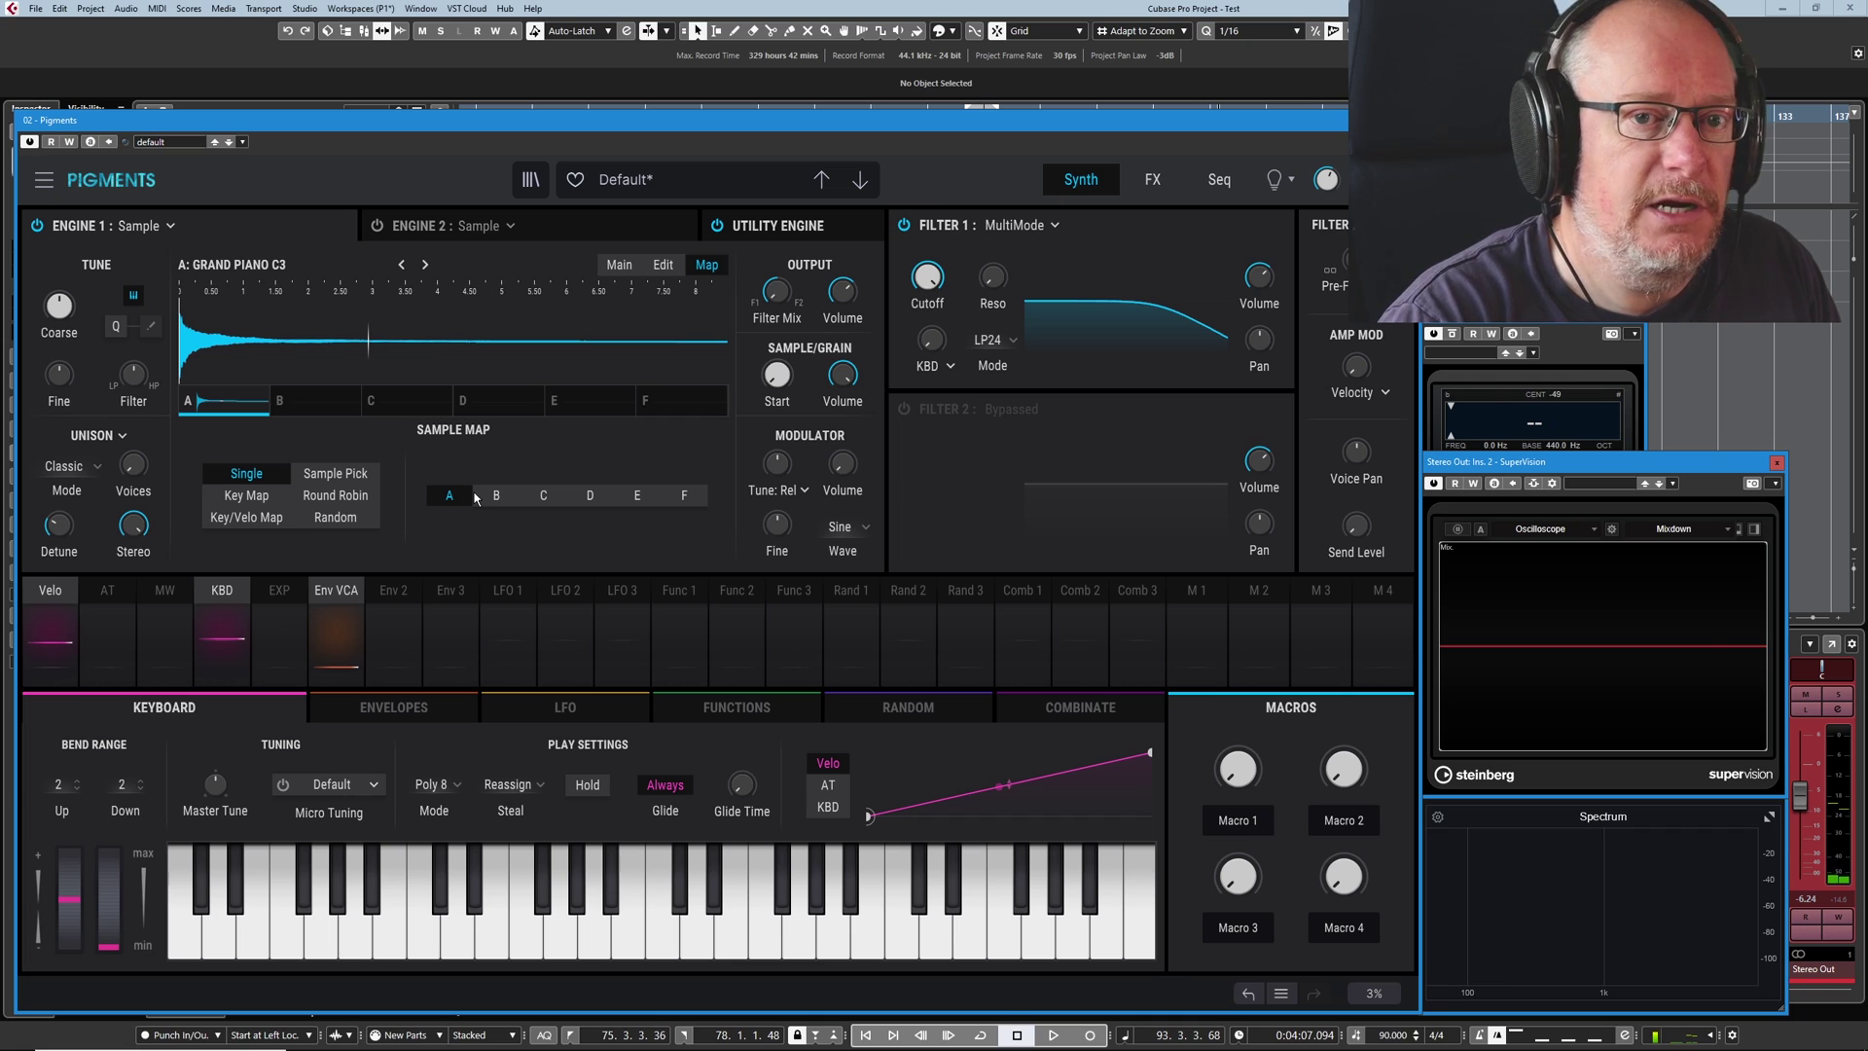
Load Guitar & Bass > Classical Guitar C4 into slot A after briefly trying Foley's Crumble Textures
left_click(256, 266)
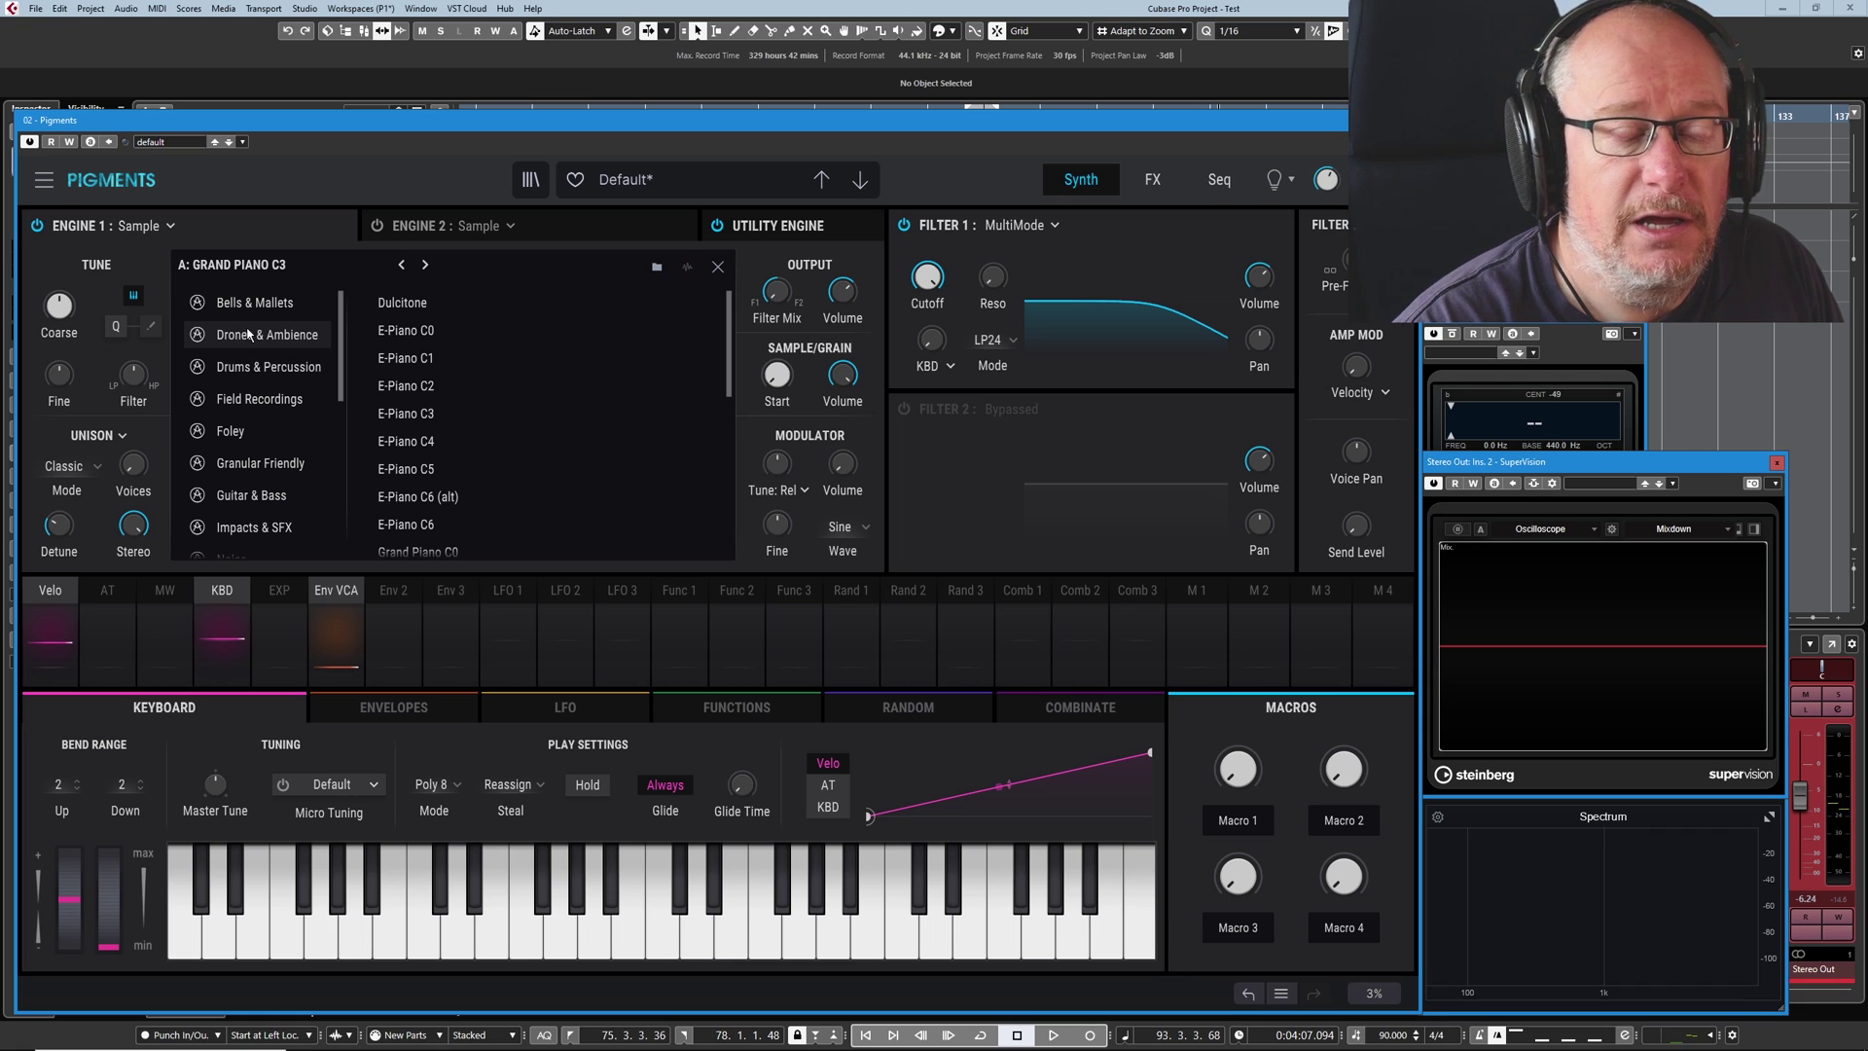
left_click(230, 431)
left_click(417, 387)
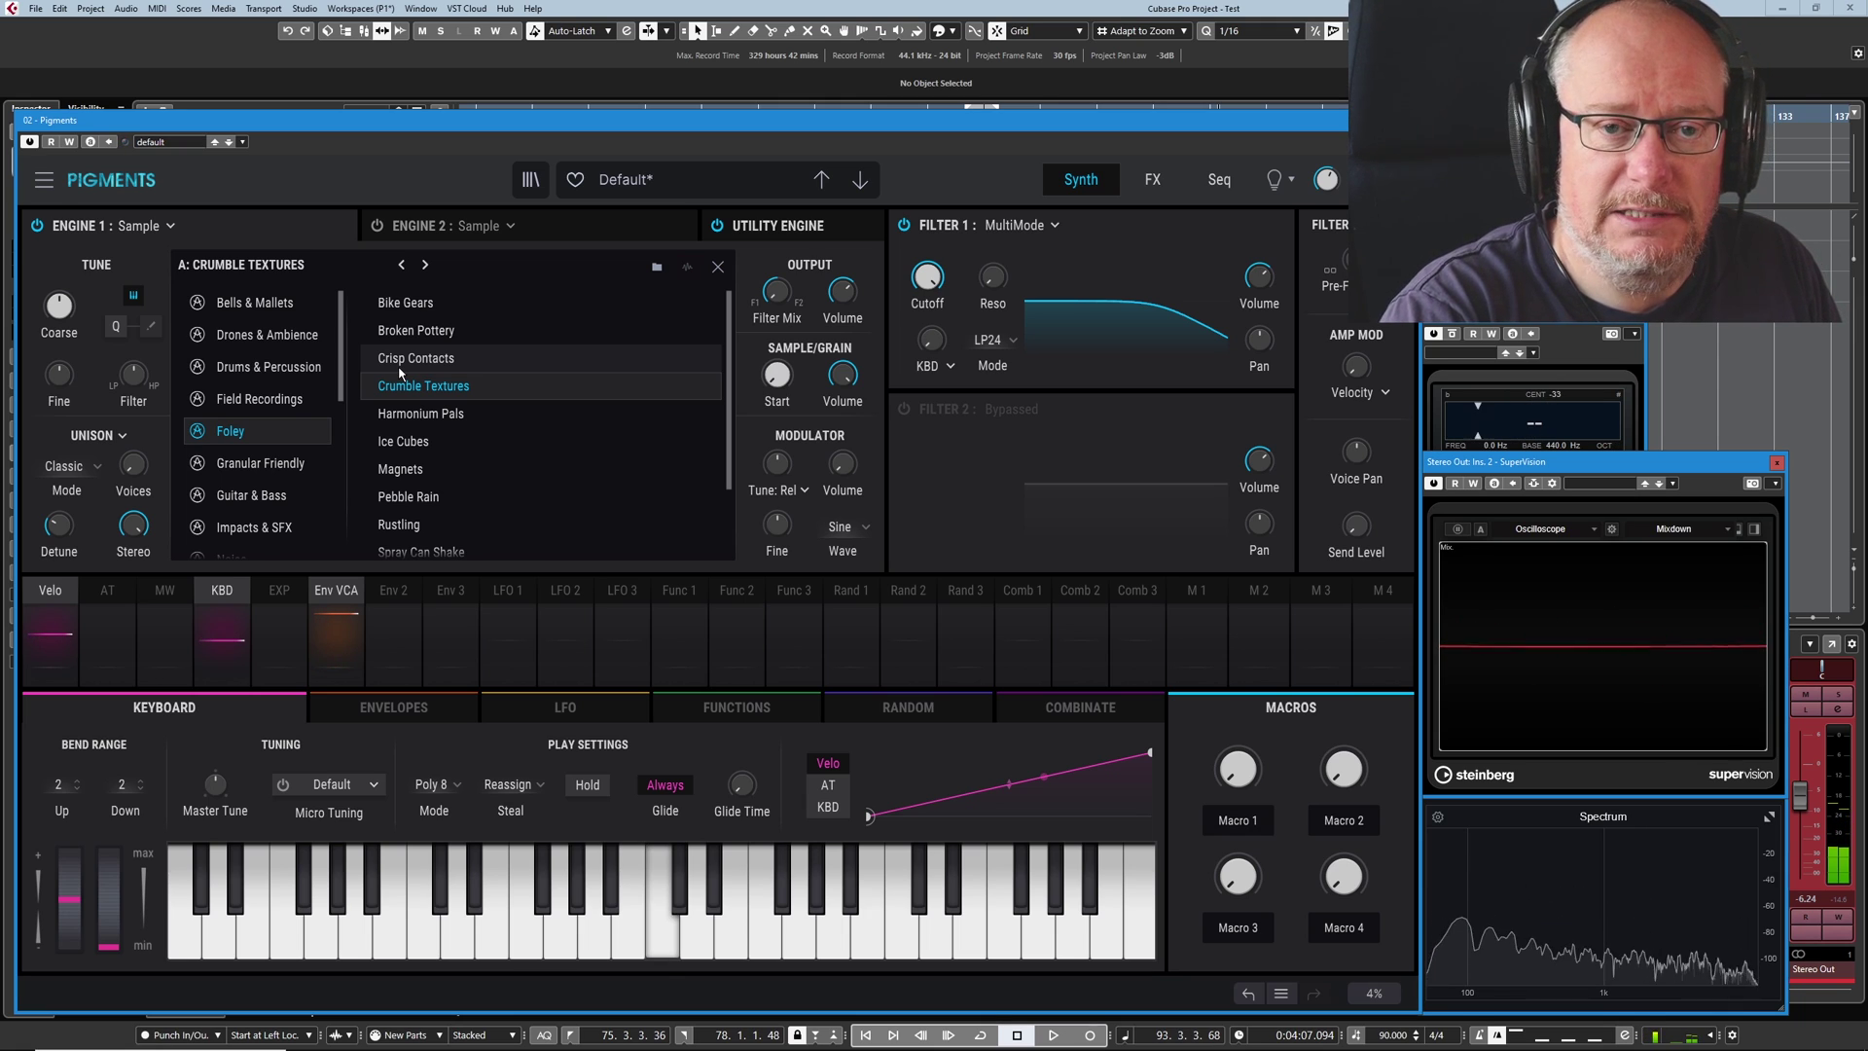
scroll(245, 413, "down", 1)
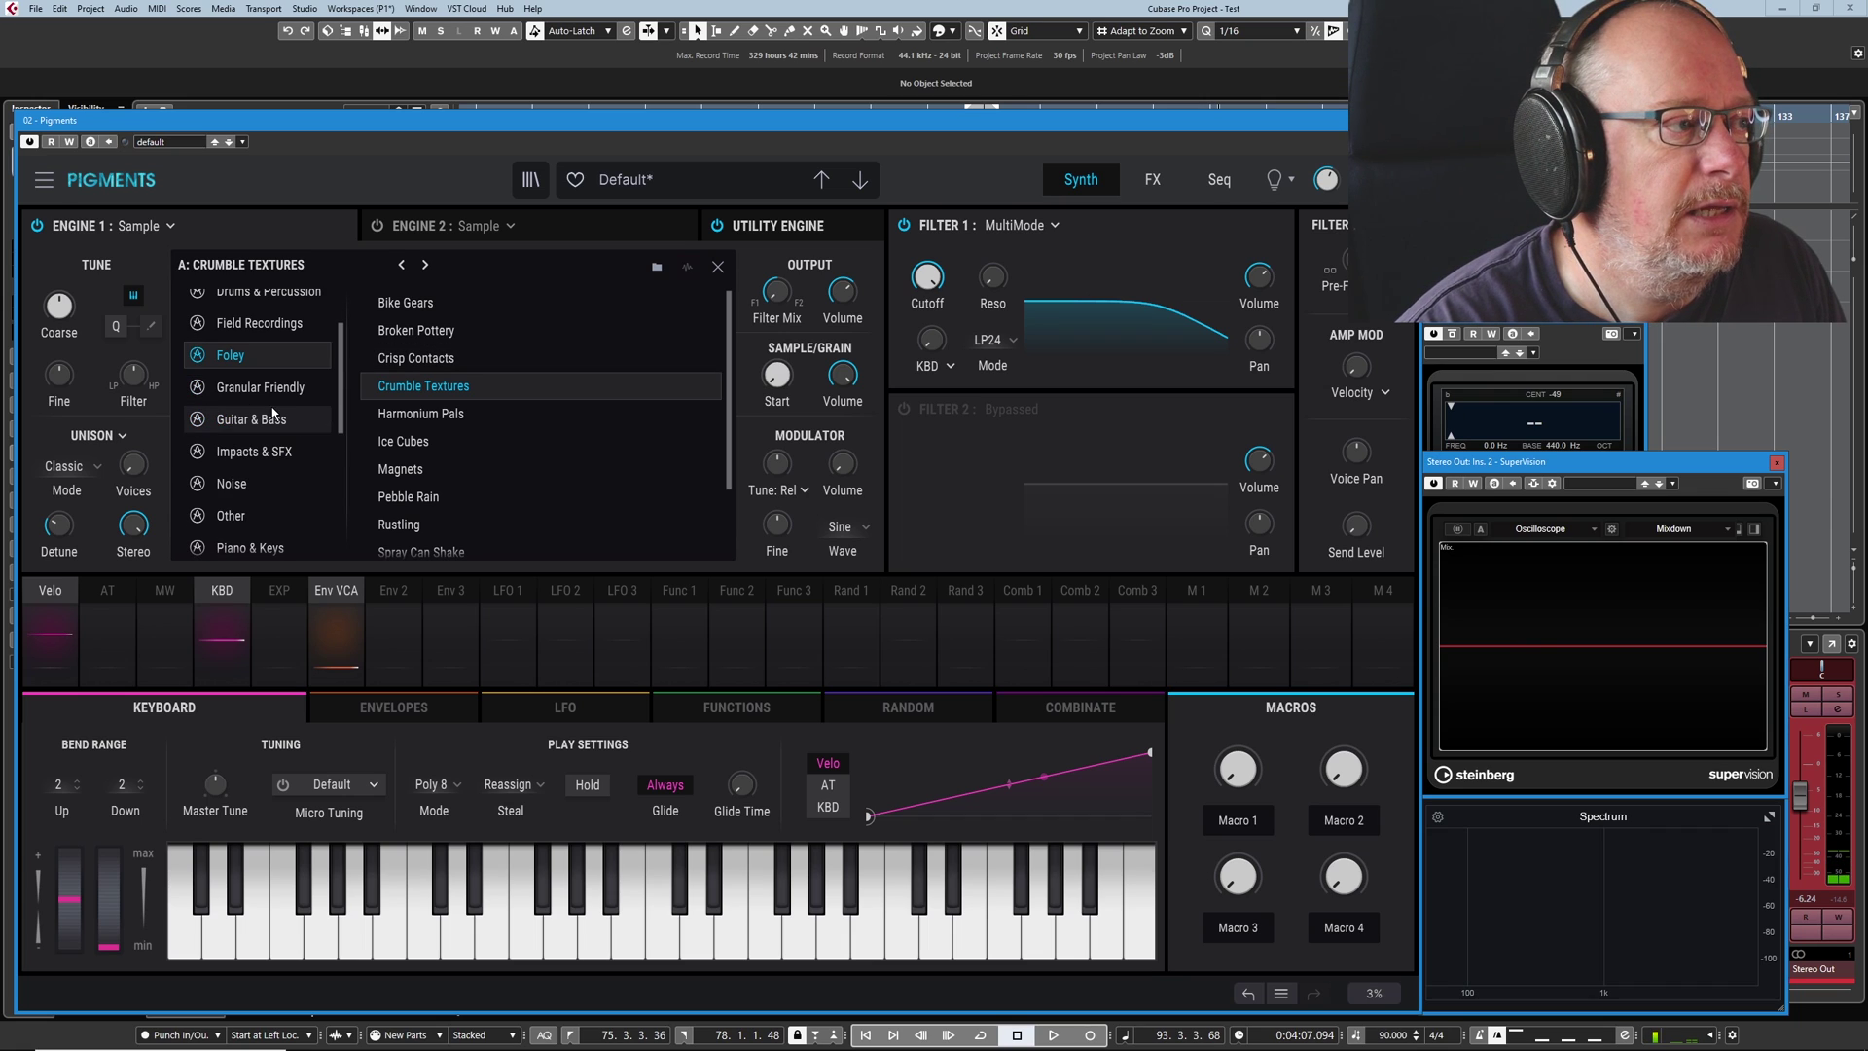
left_click(251, 419)
left_click(399, 385)
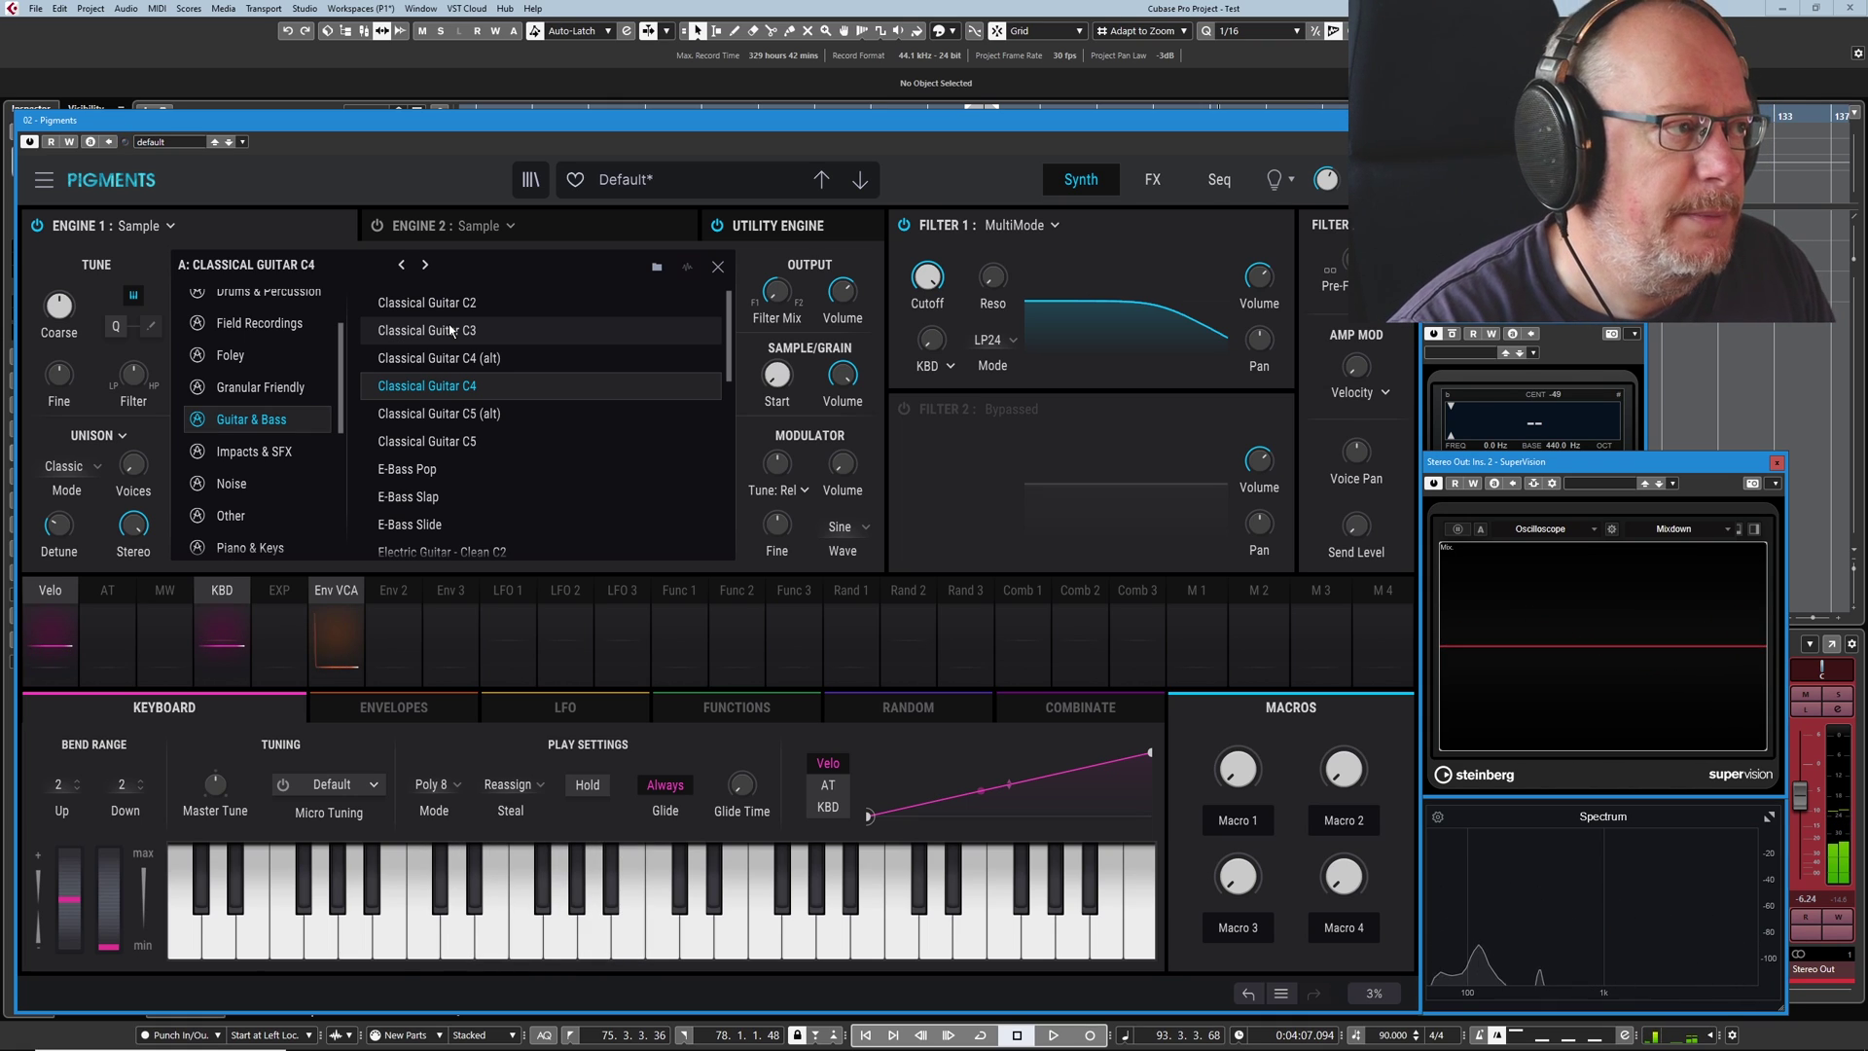
scroll(292, 432, "down", 5)
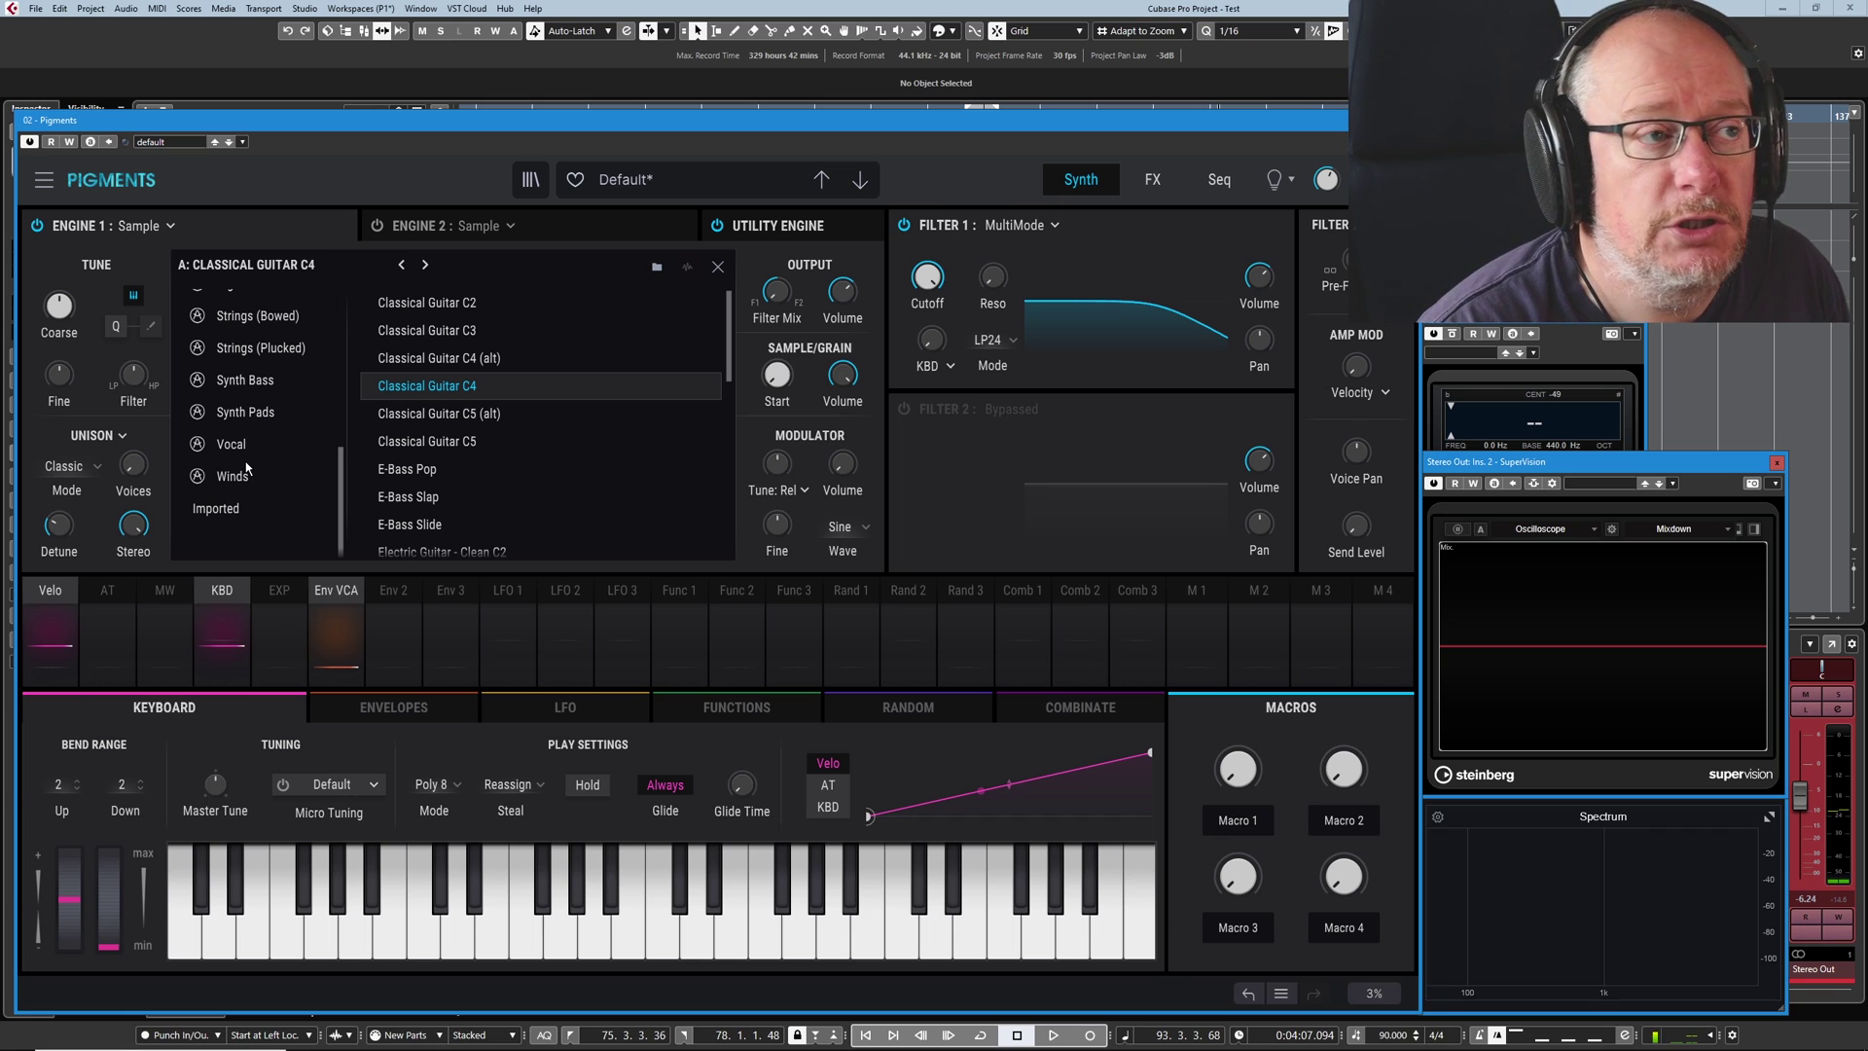
Import the Drums & Percussion > Mallet folder and load 22 Glockenspiel Glockenspiel Accent into slot A
left_click(659, 270)
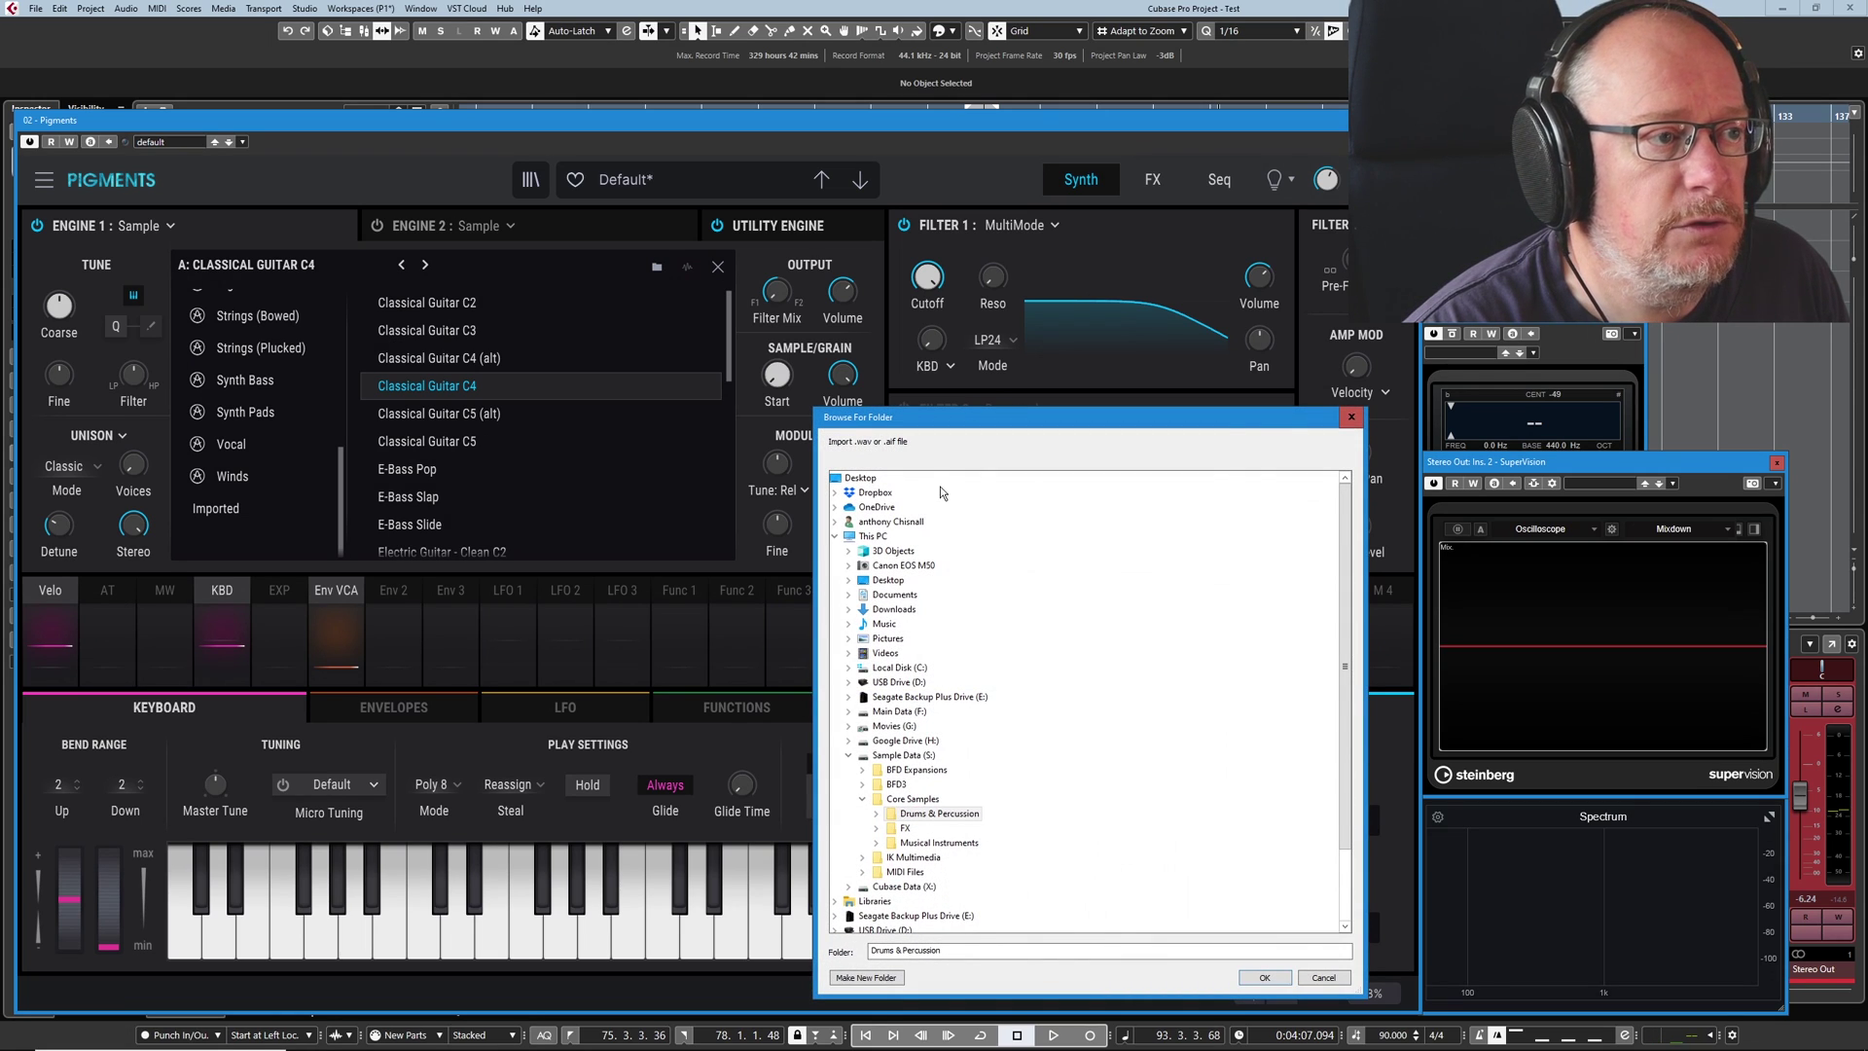
left_click_drag(978, 419, 974, 261)
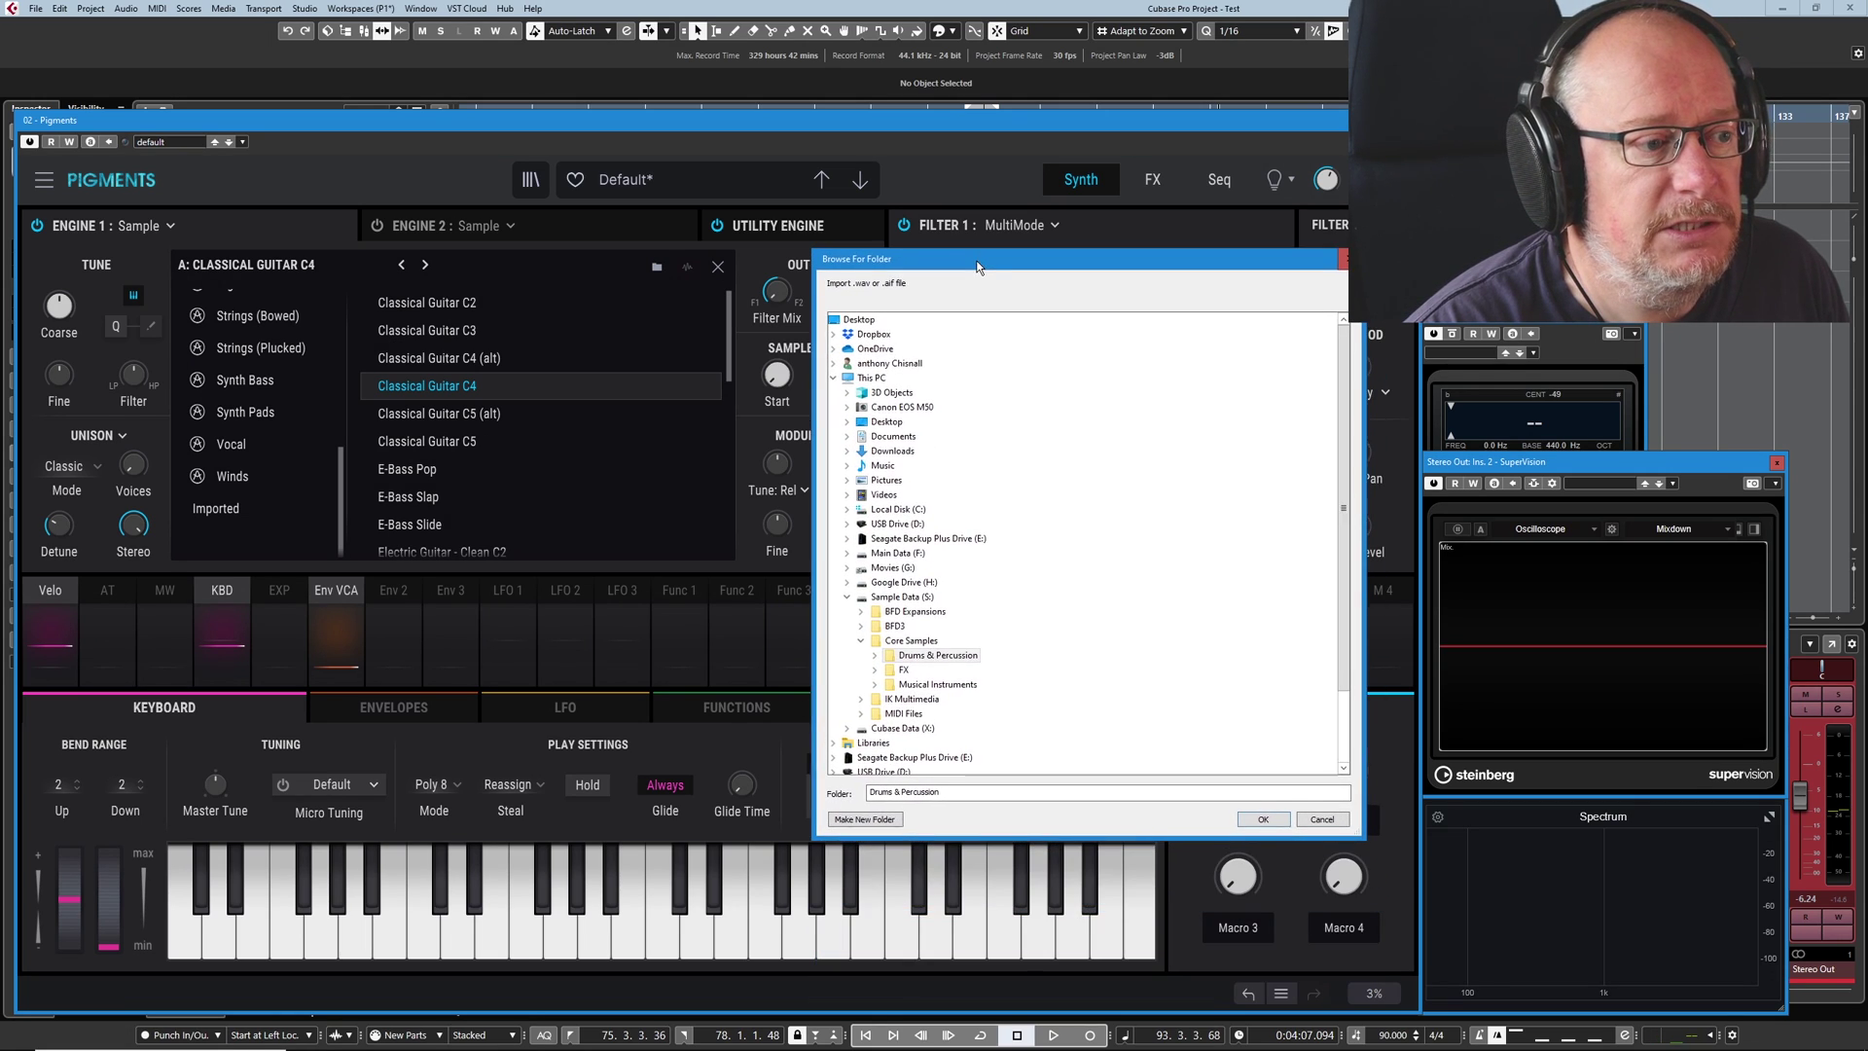
left_click(873, 657)
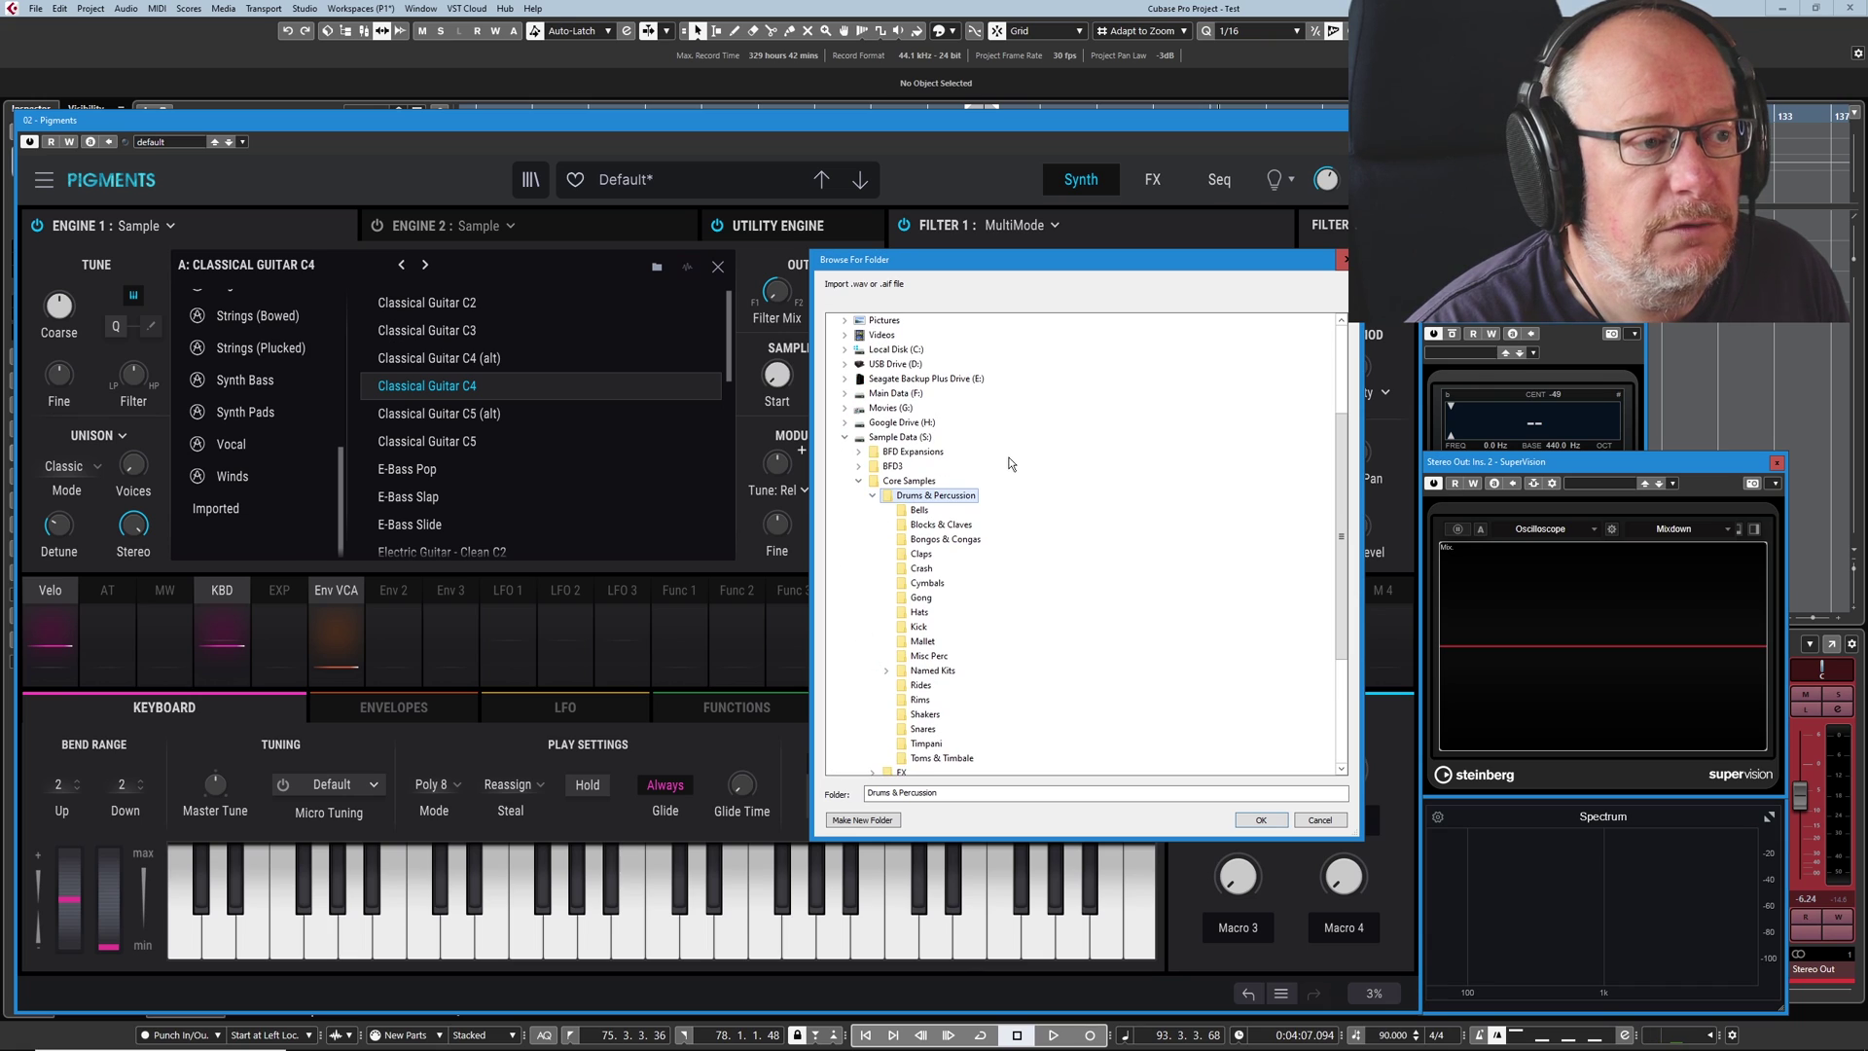
left_click(922, 641)
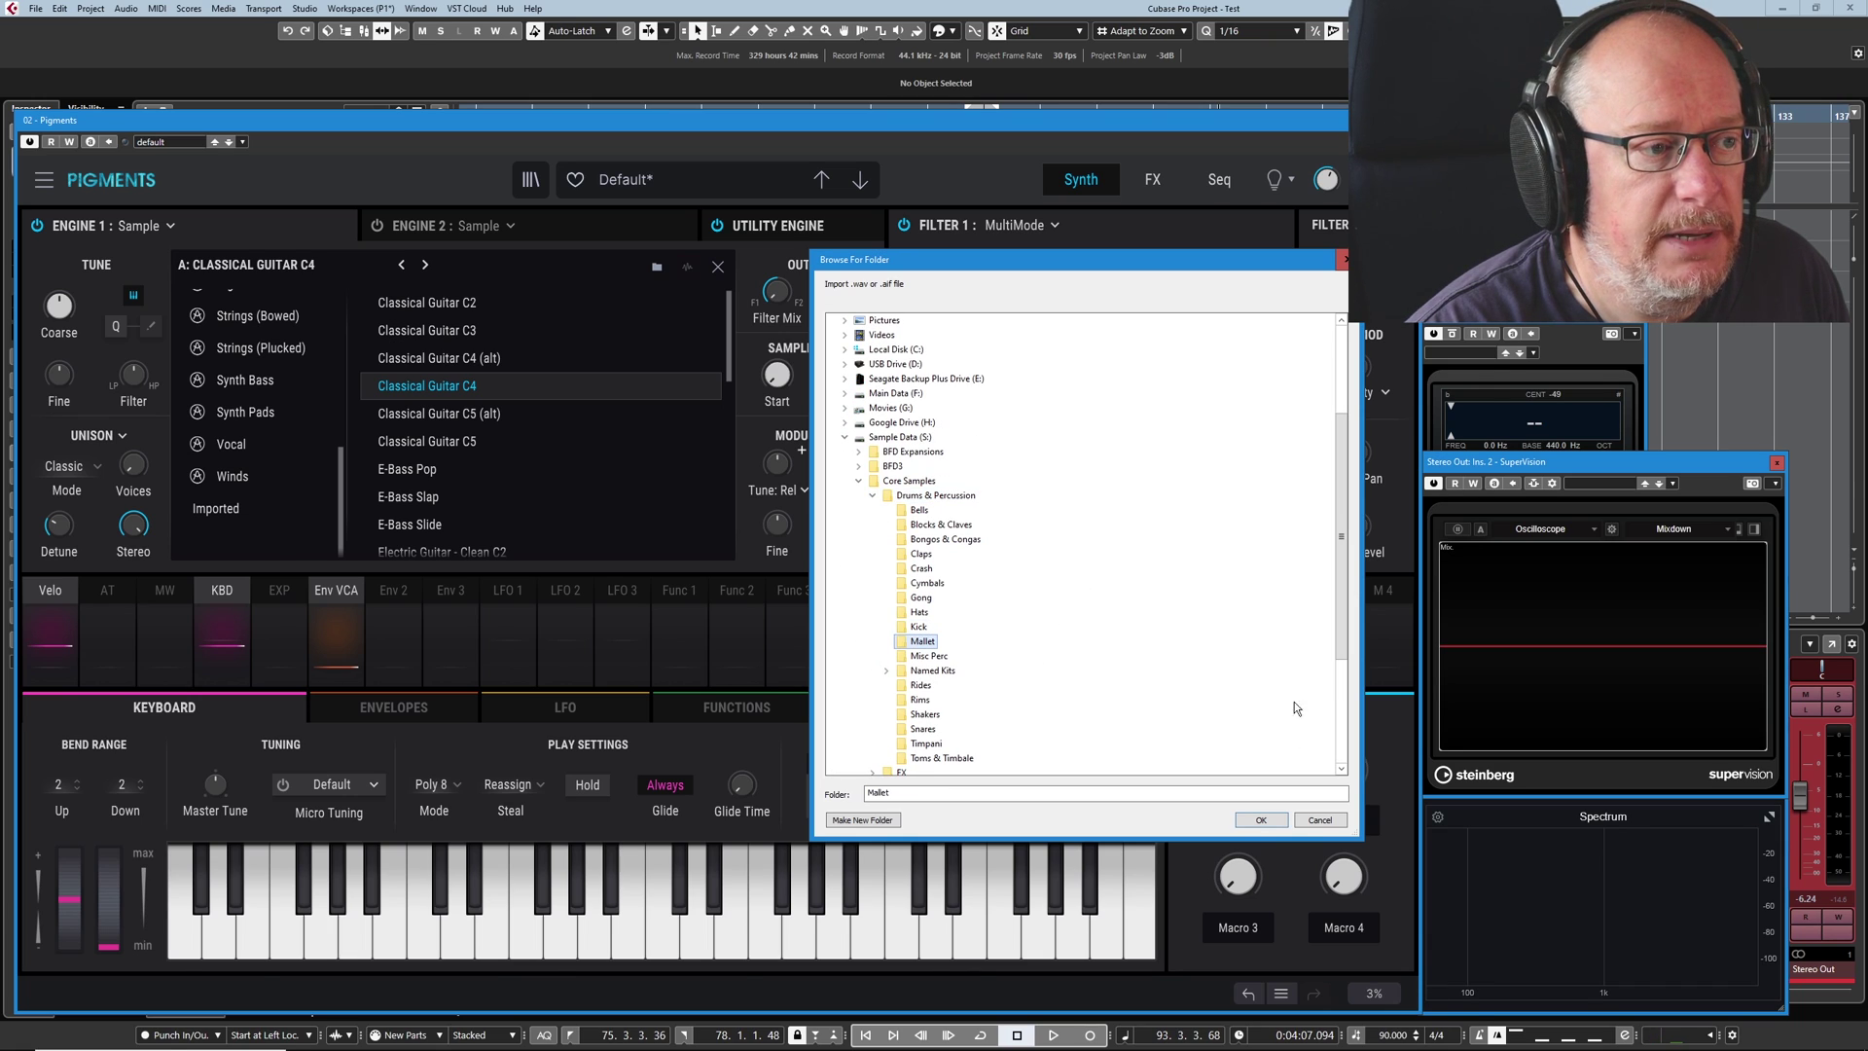
left_click(1262, 820)
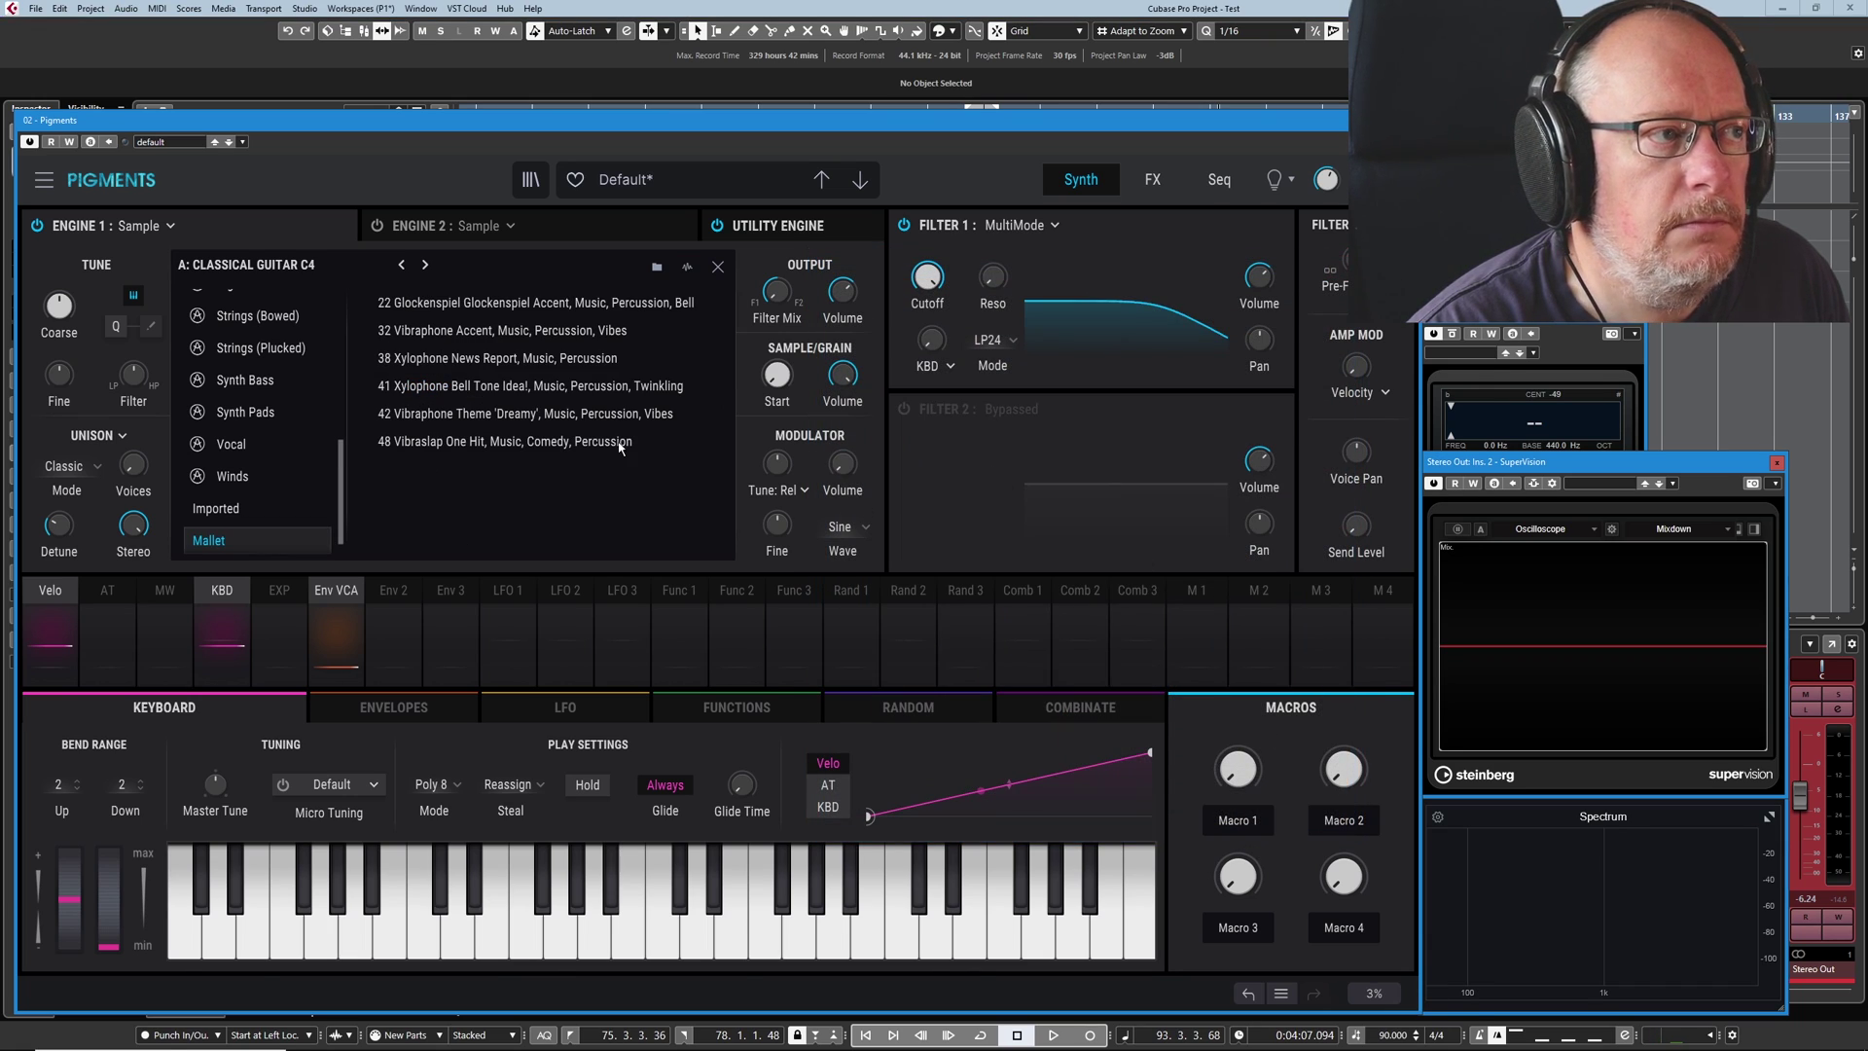
left_click(654, 302)
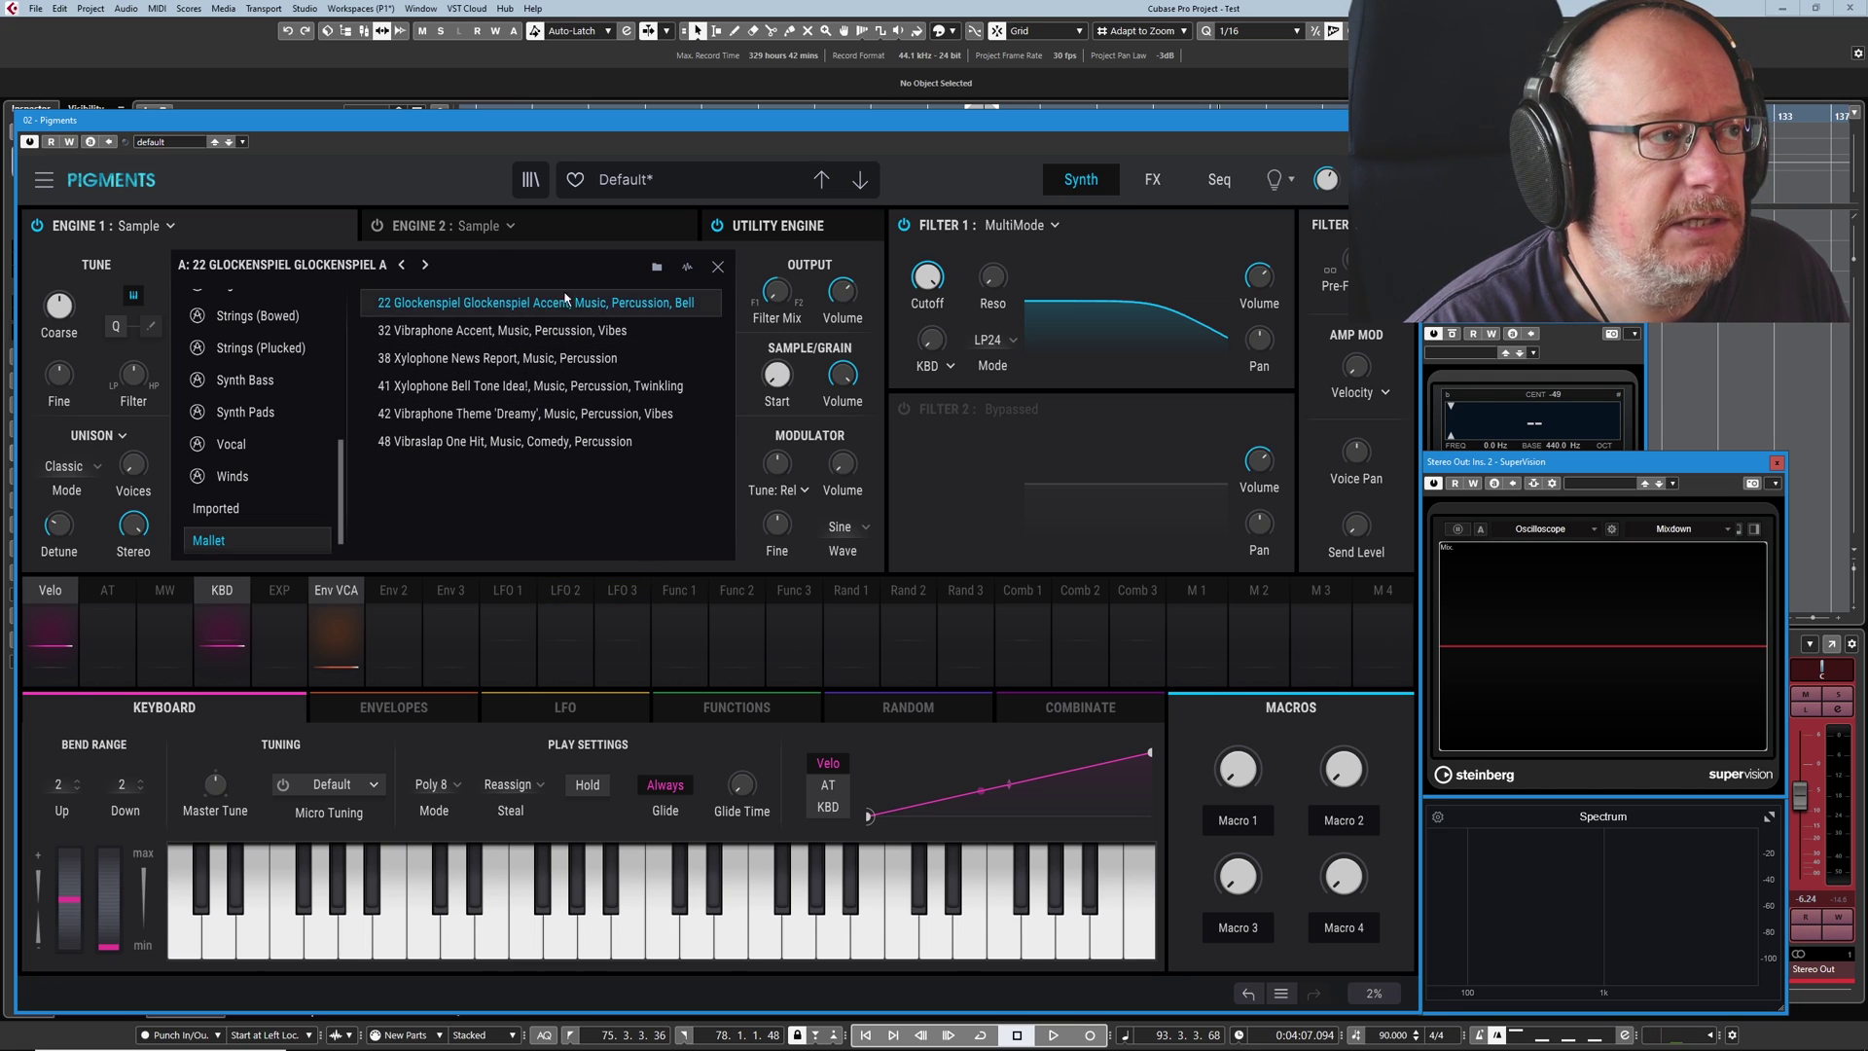
Close the browser and audition Vibraphone Accent and Xylophone News Report before returning to the glockenspiel
left_click(719, 269)
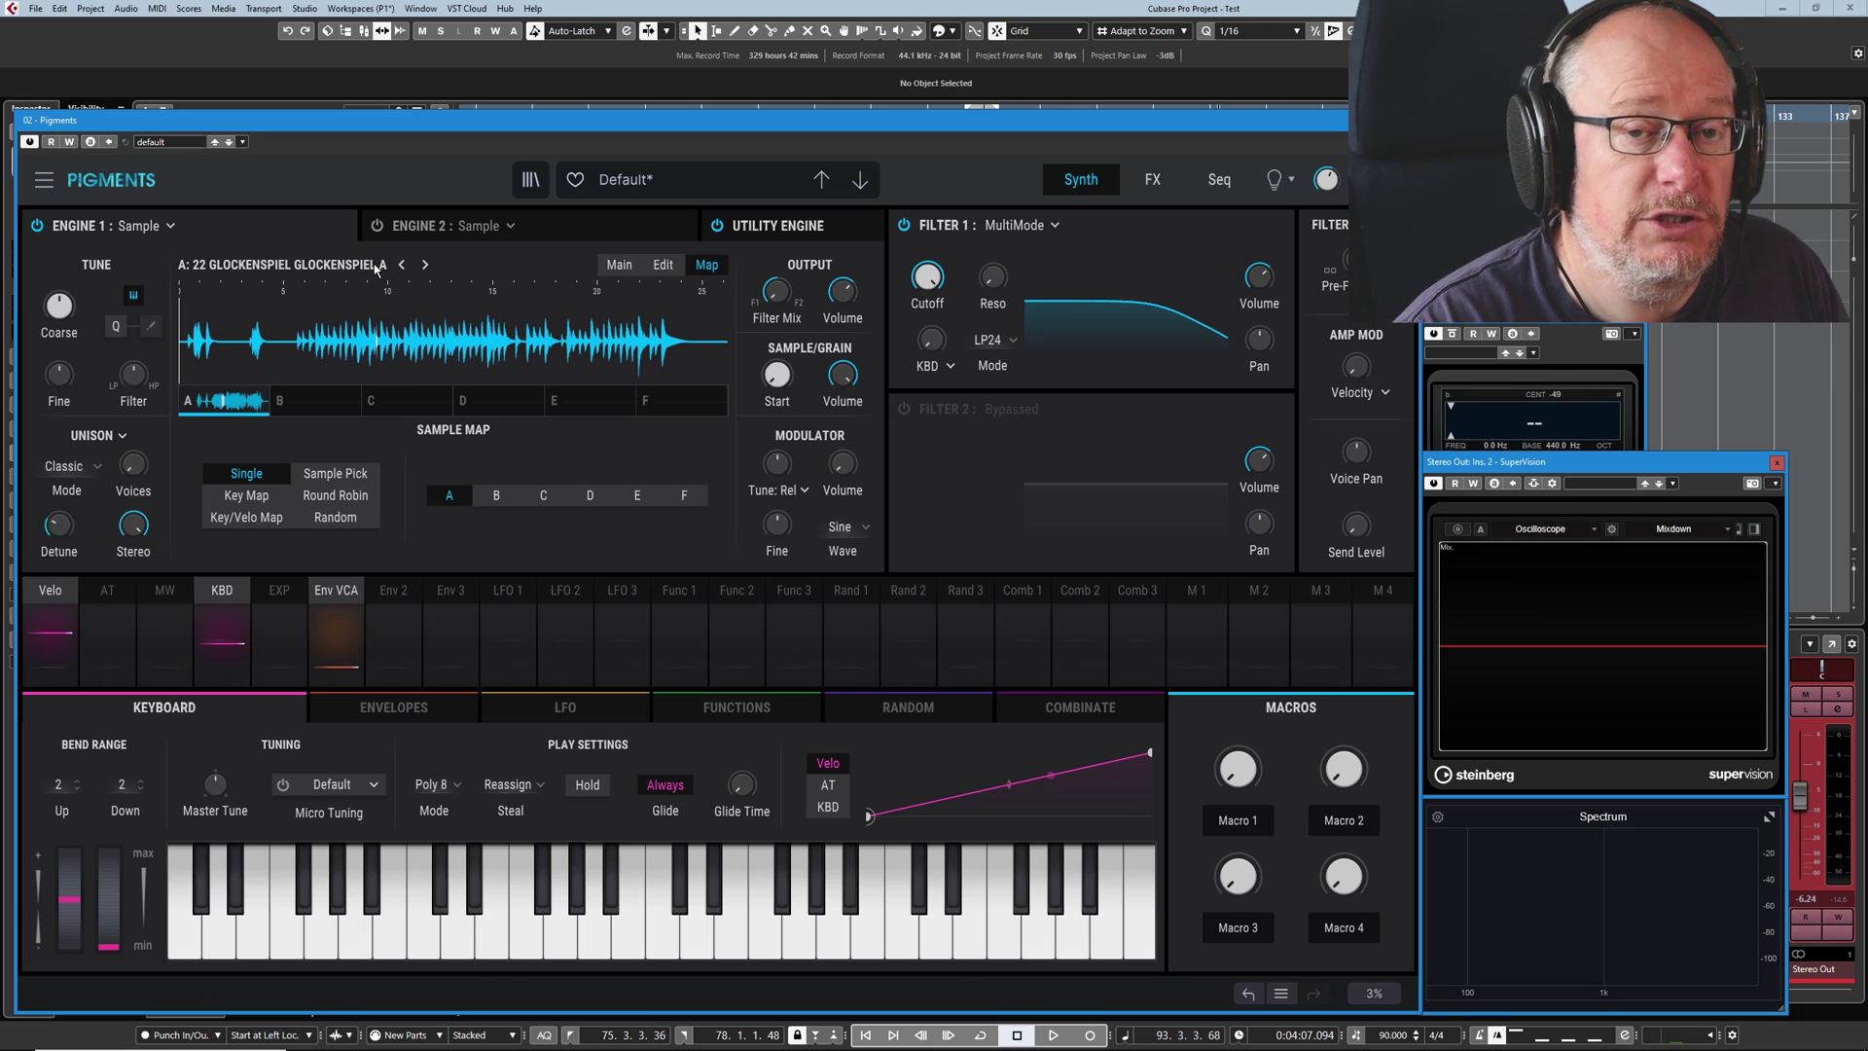
left_click(424, 267)
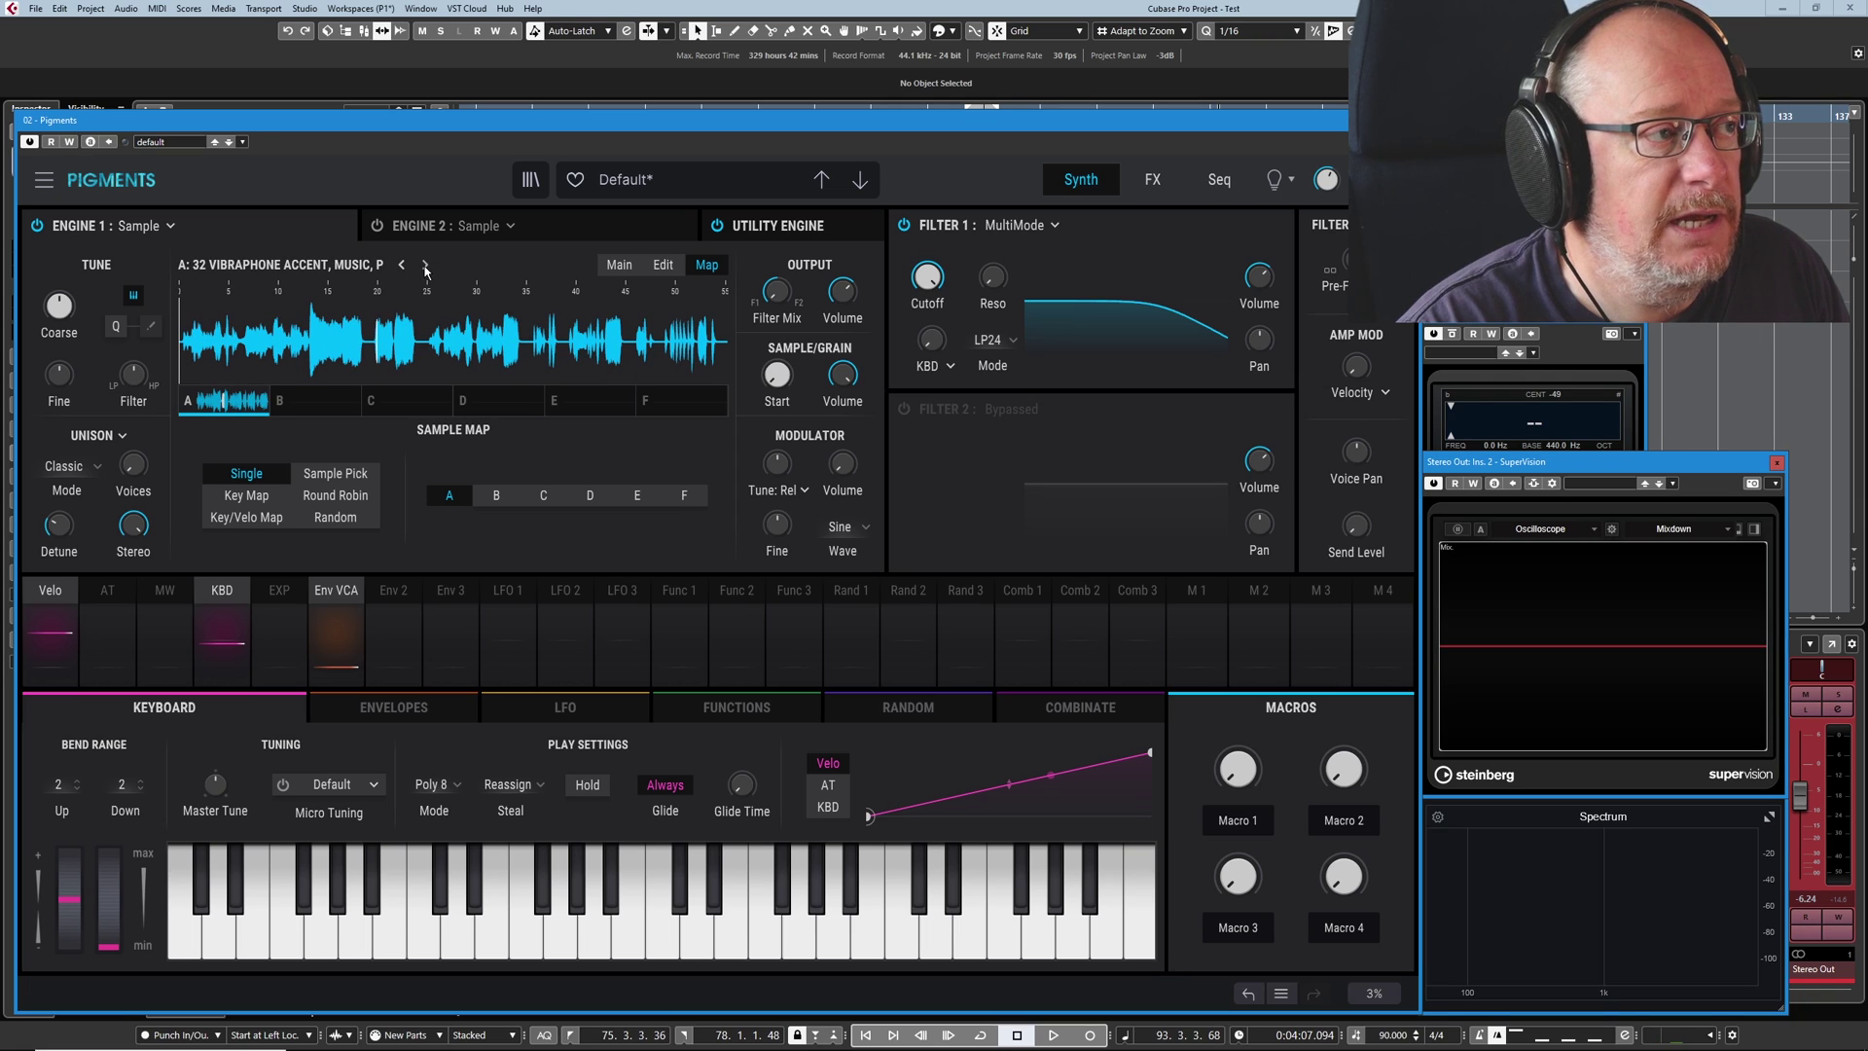
left_click(425, 267)
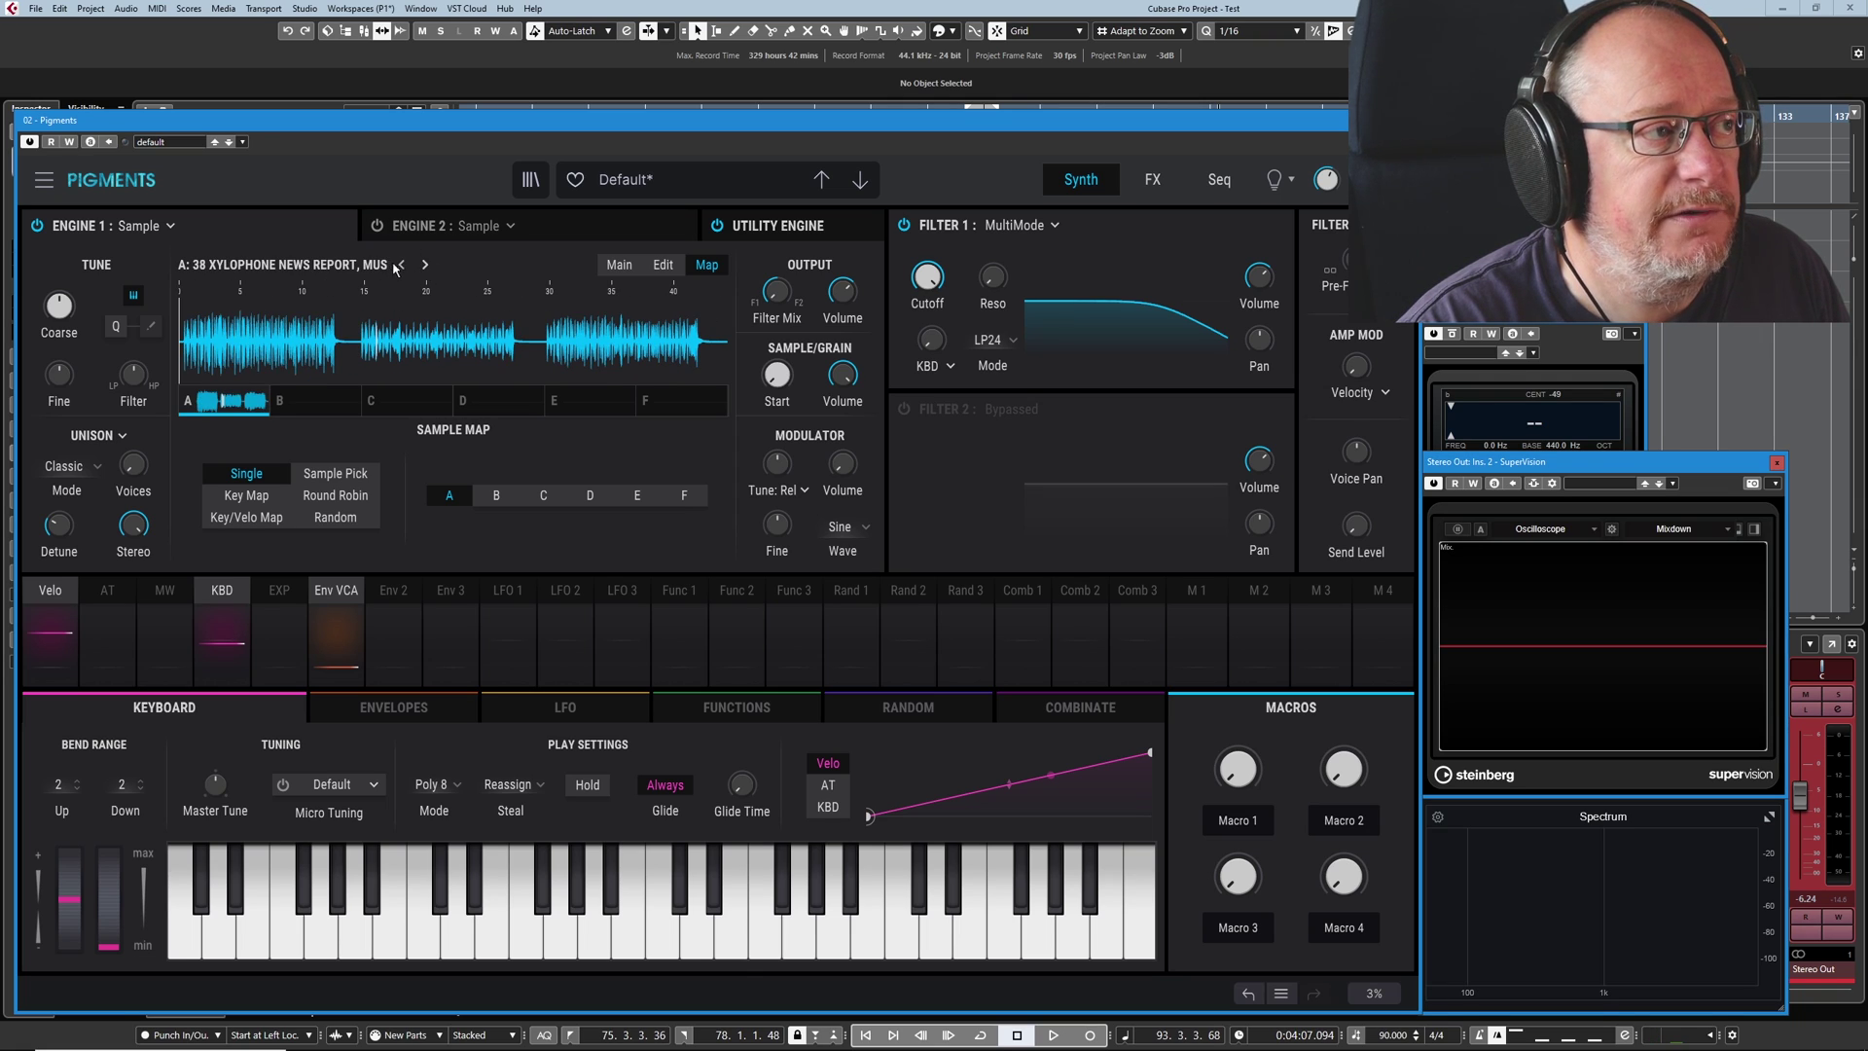
left_click(399, 268)
left_click(401, 268)
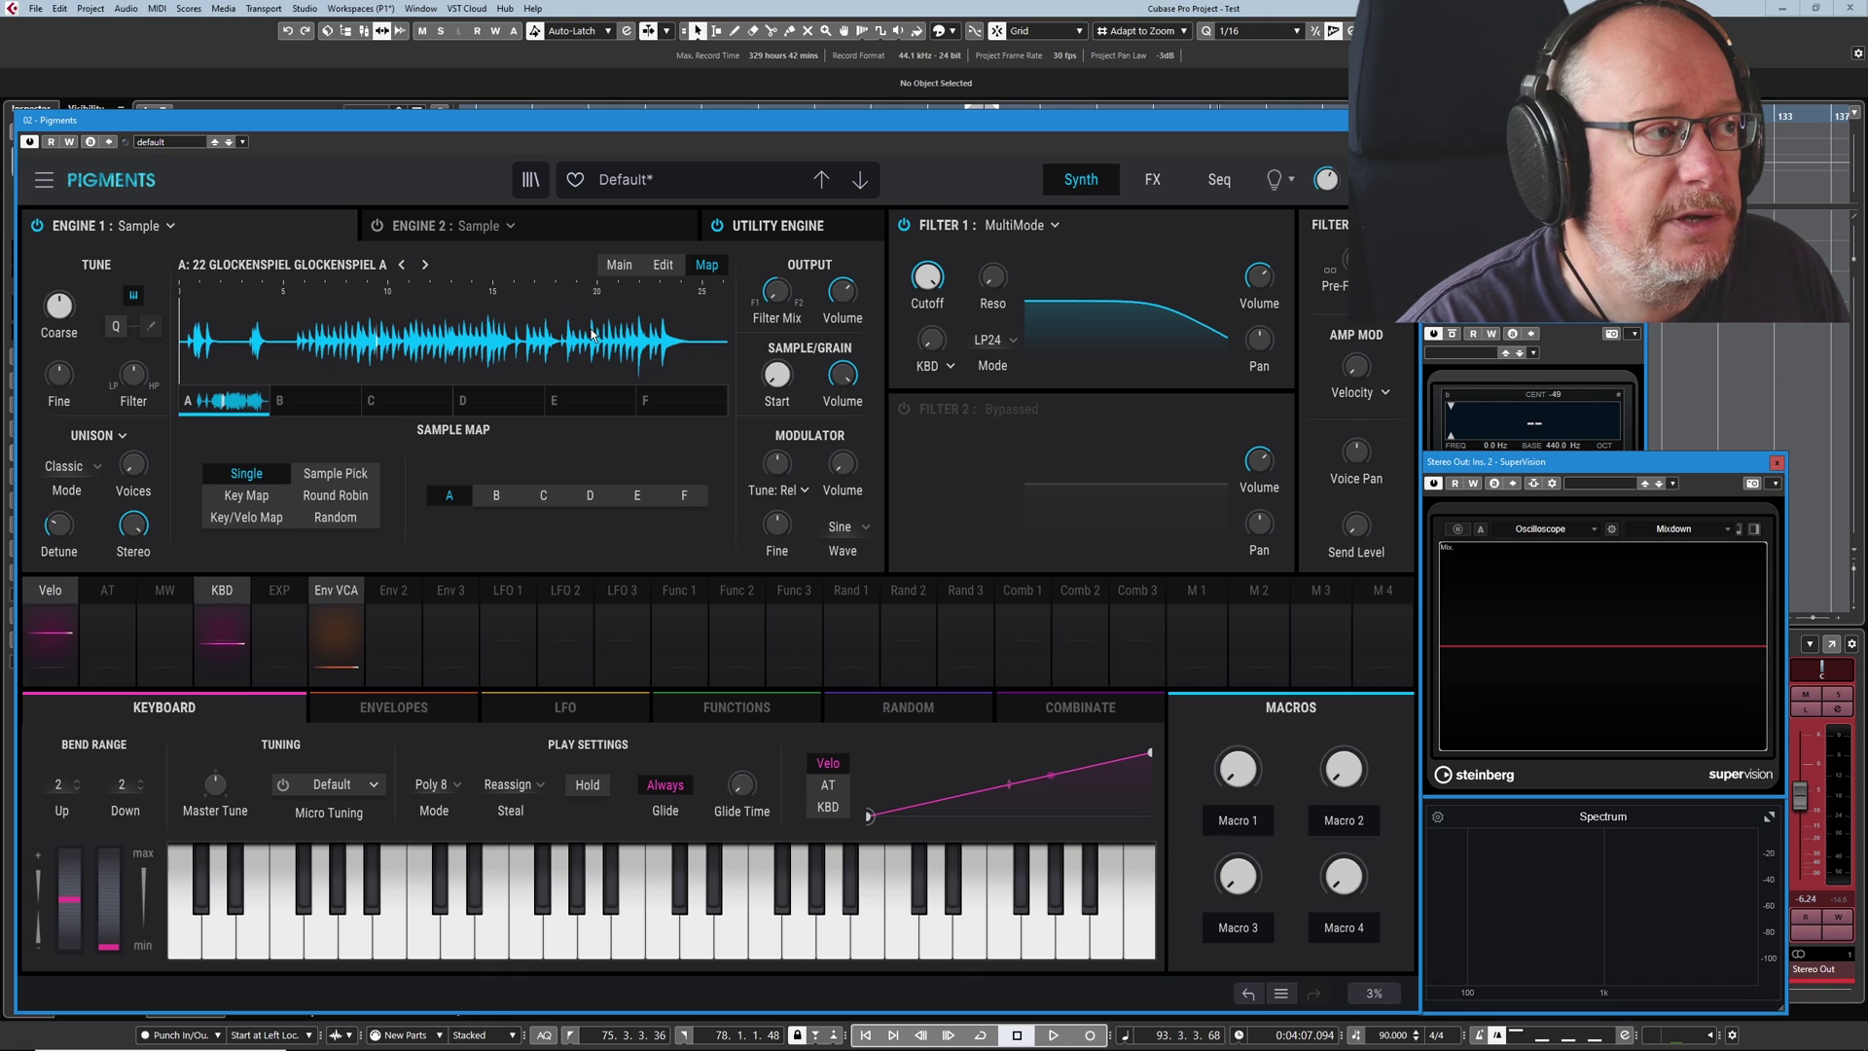
Cycle through slot A's Main, Edit and Map views, ending on the Main granular page
left_click(619, 267)
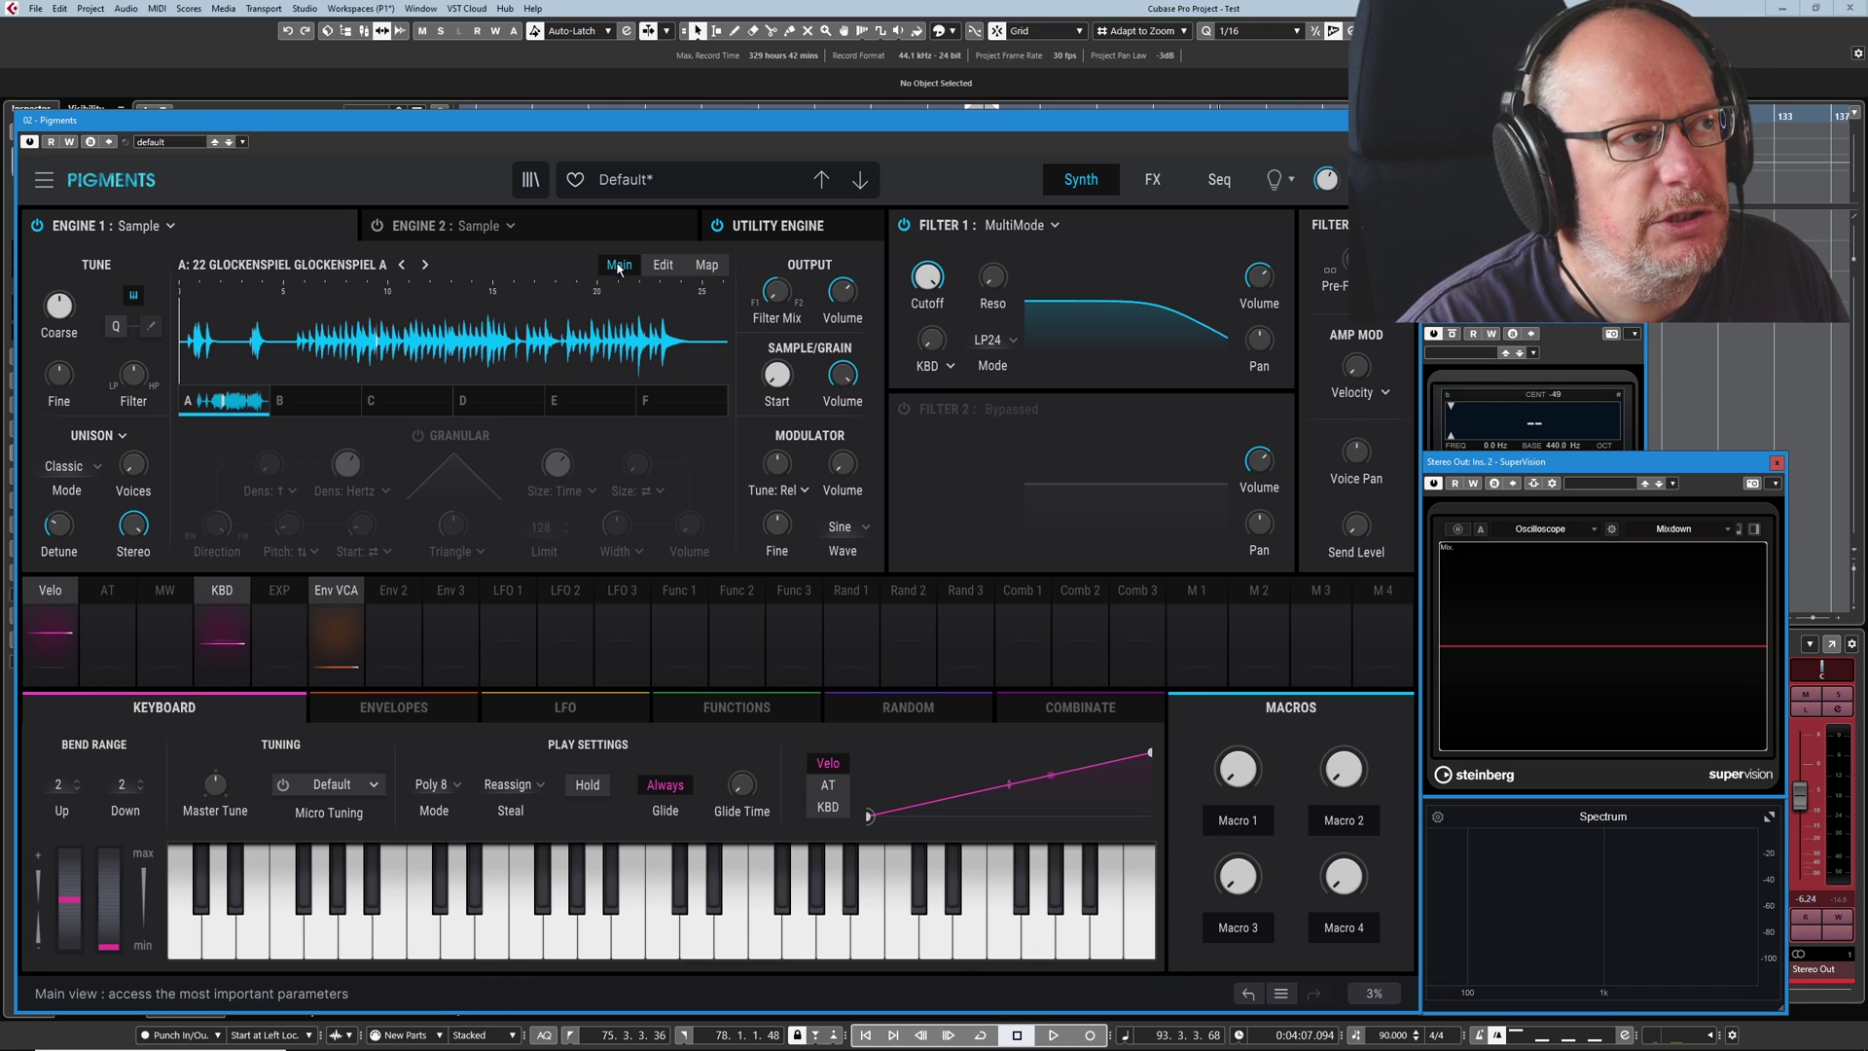
left_click(663, 265)
left_click(707, 265)
left_click(620, 267)
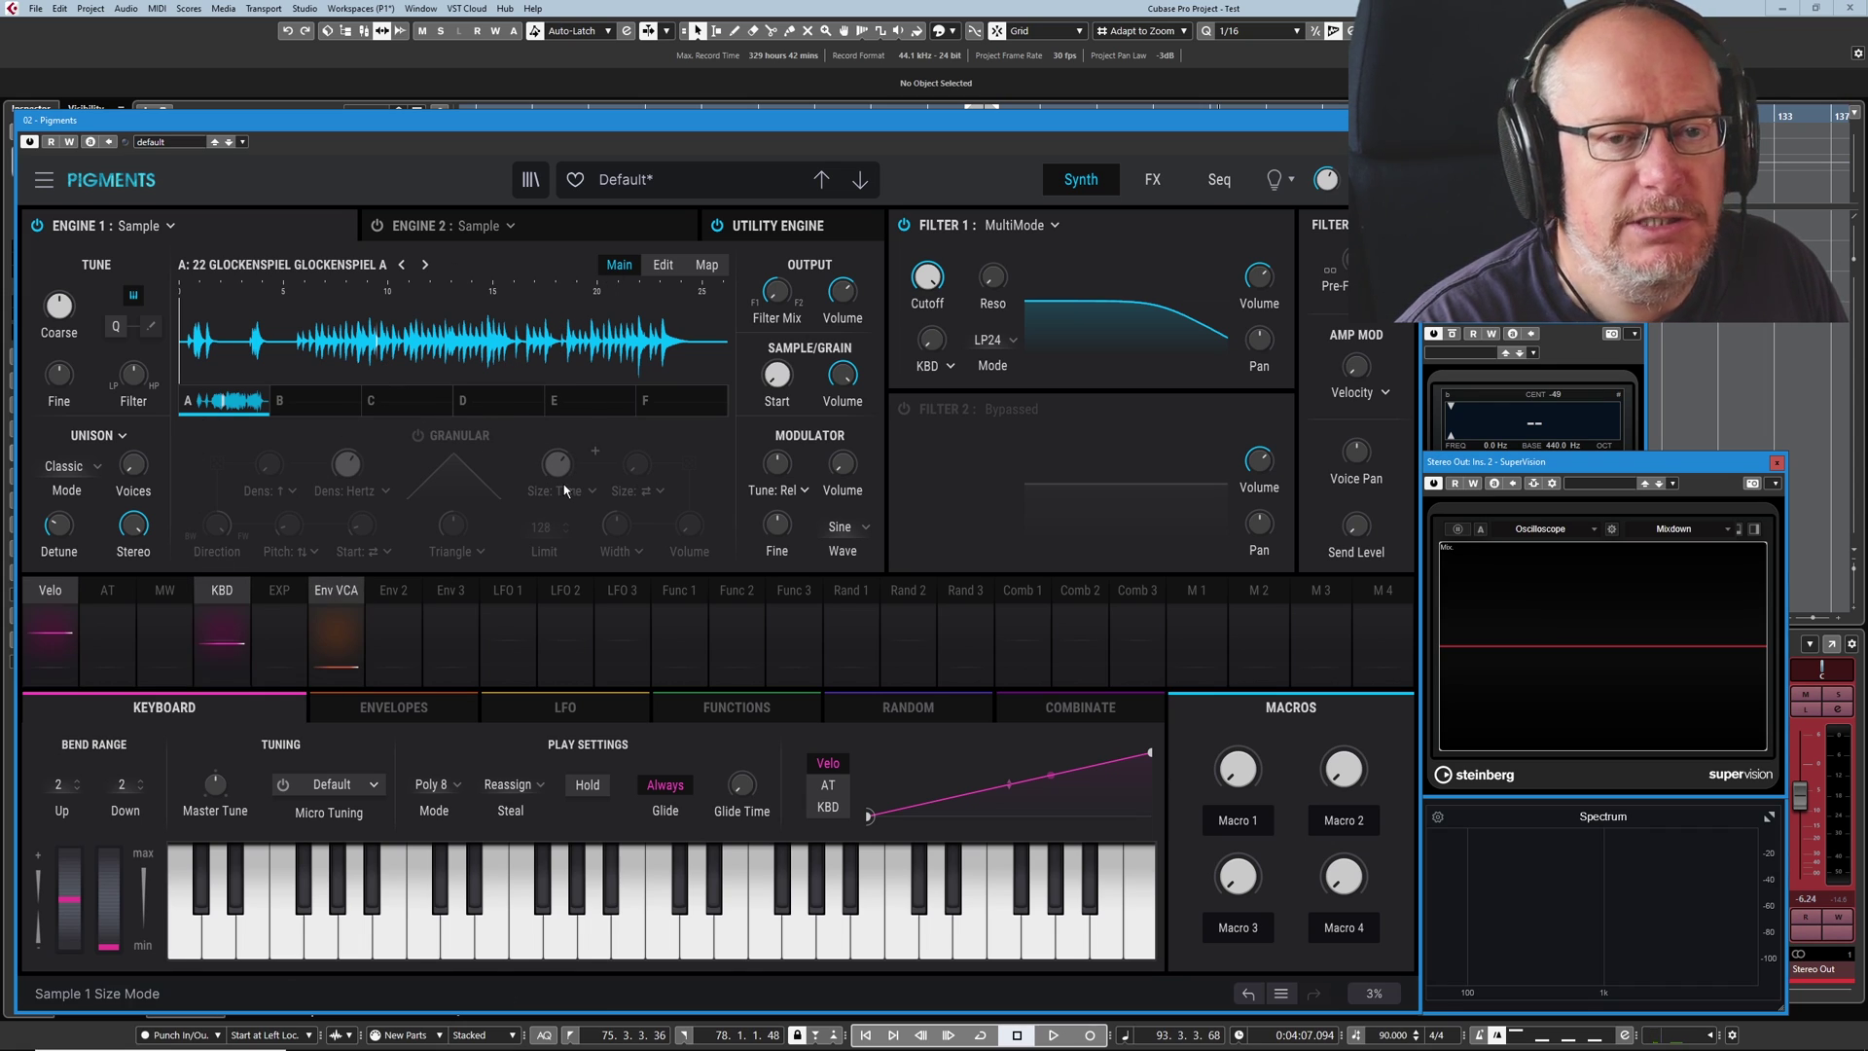
mouse_move(564, 482)
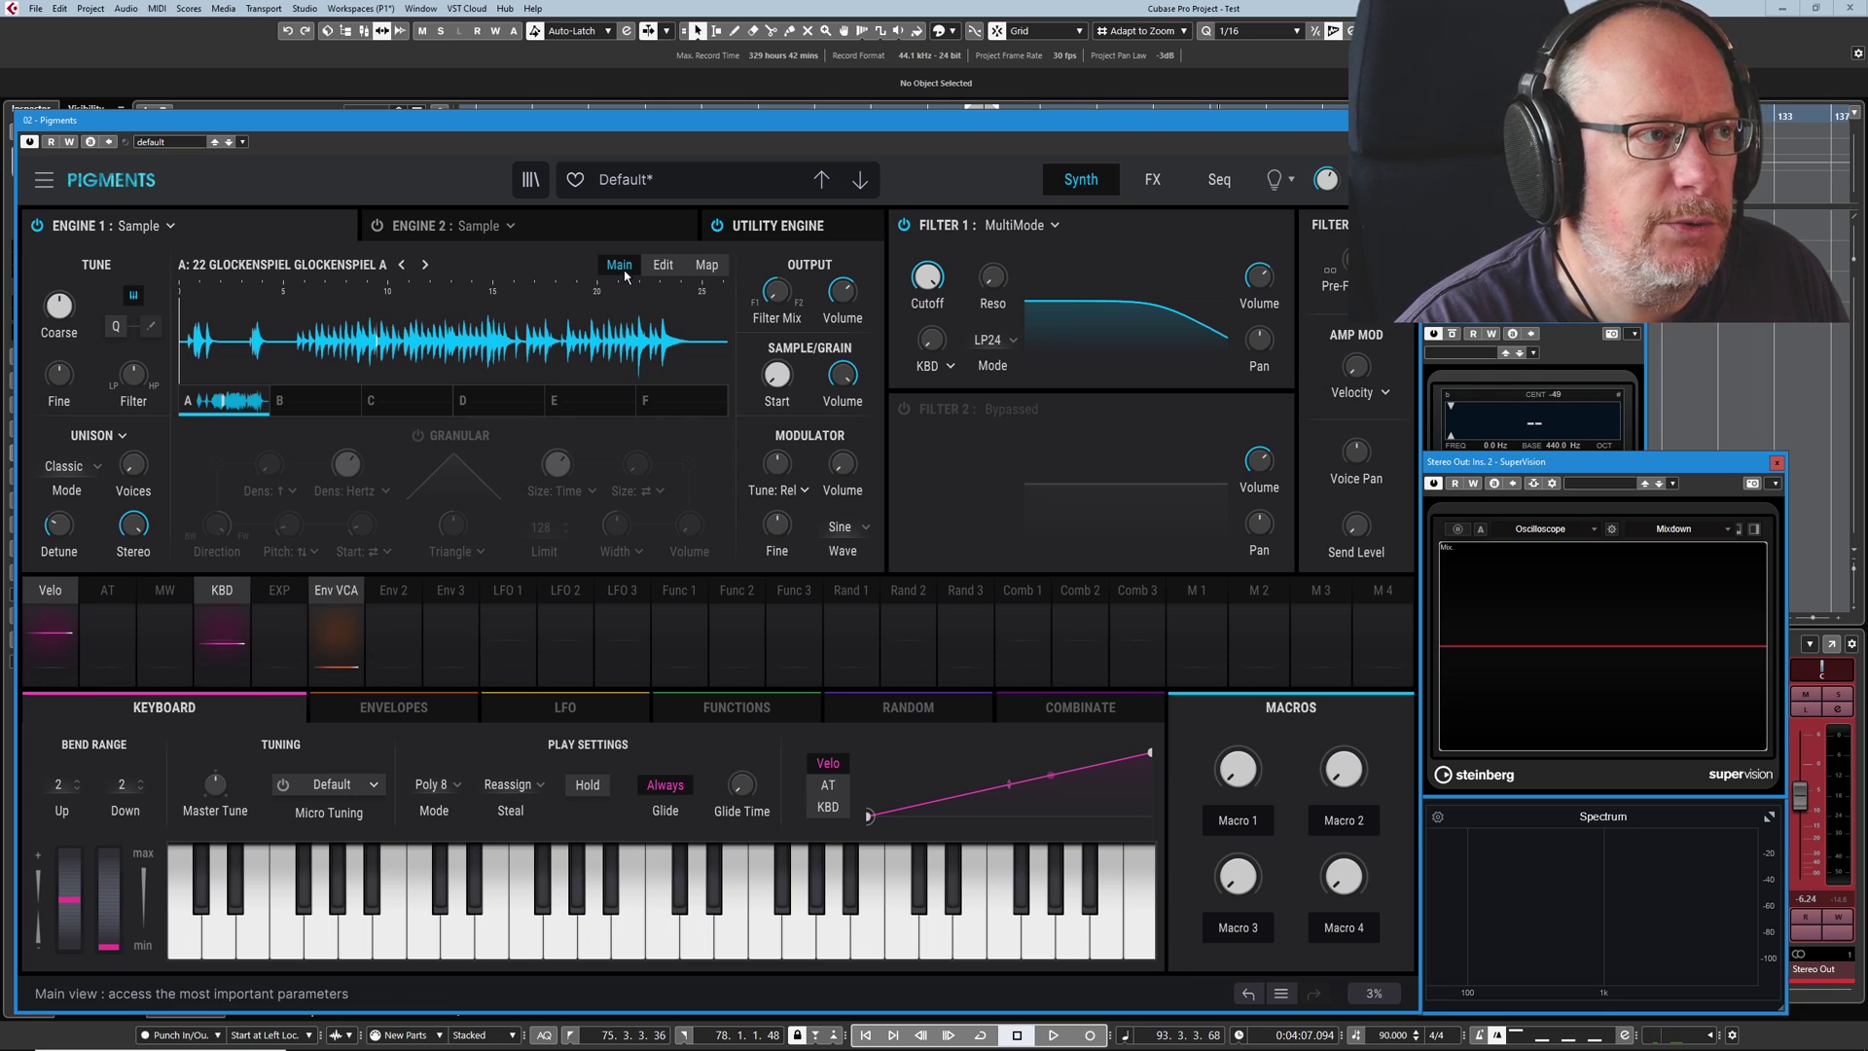
left_click(664, 266)
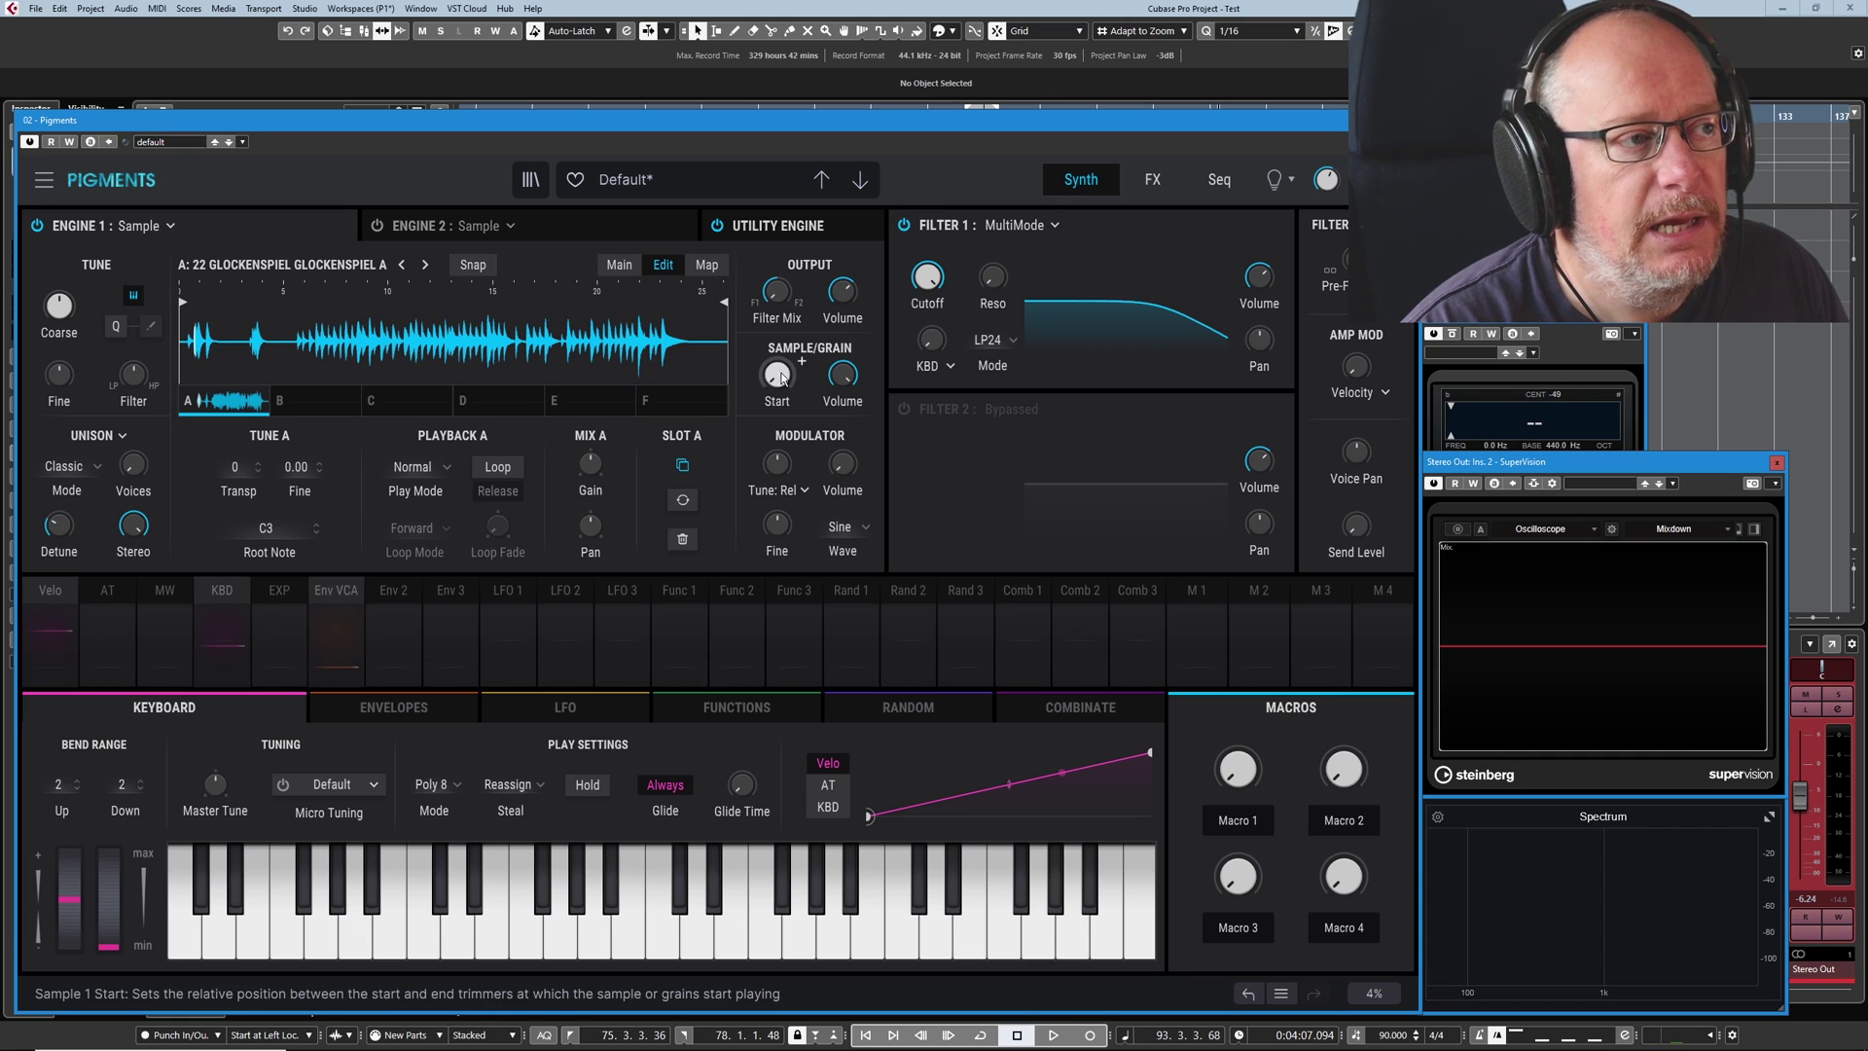
mouse_move(776, 383)
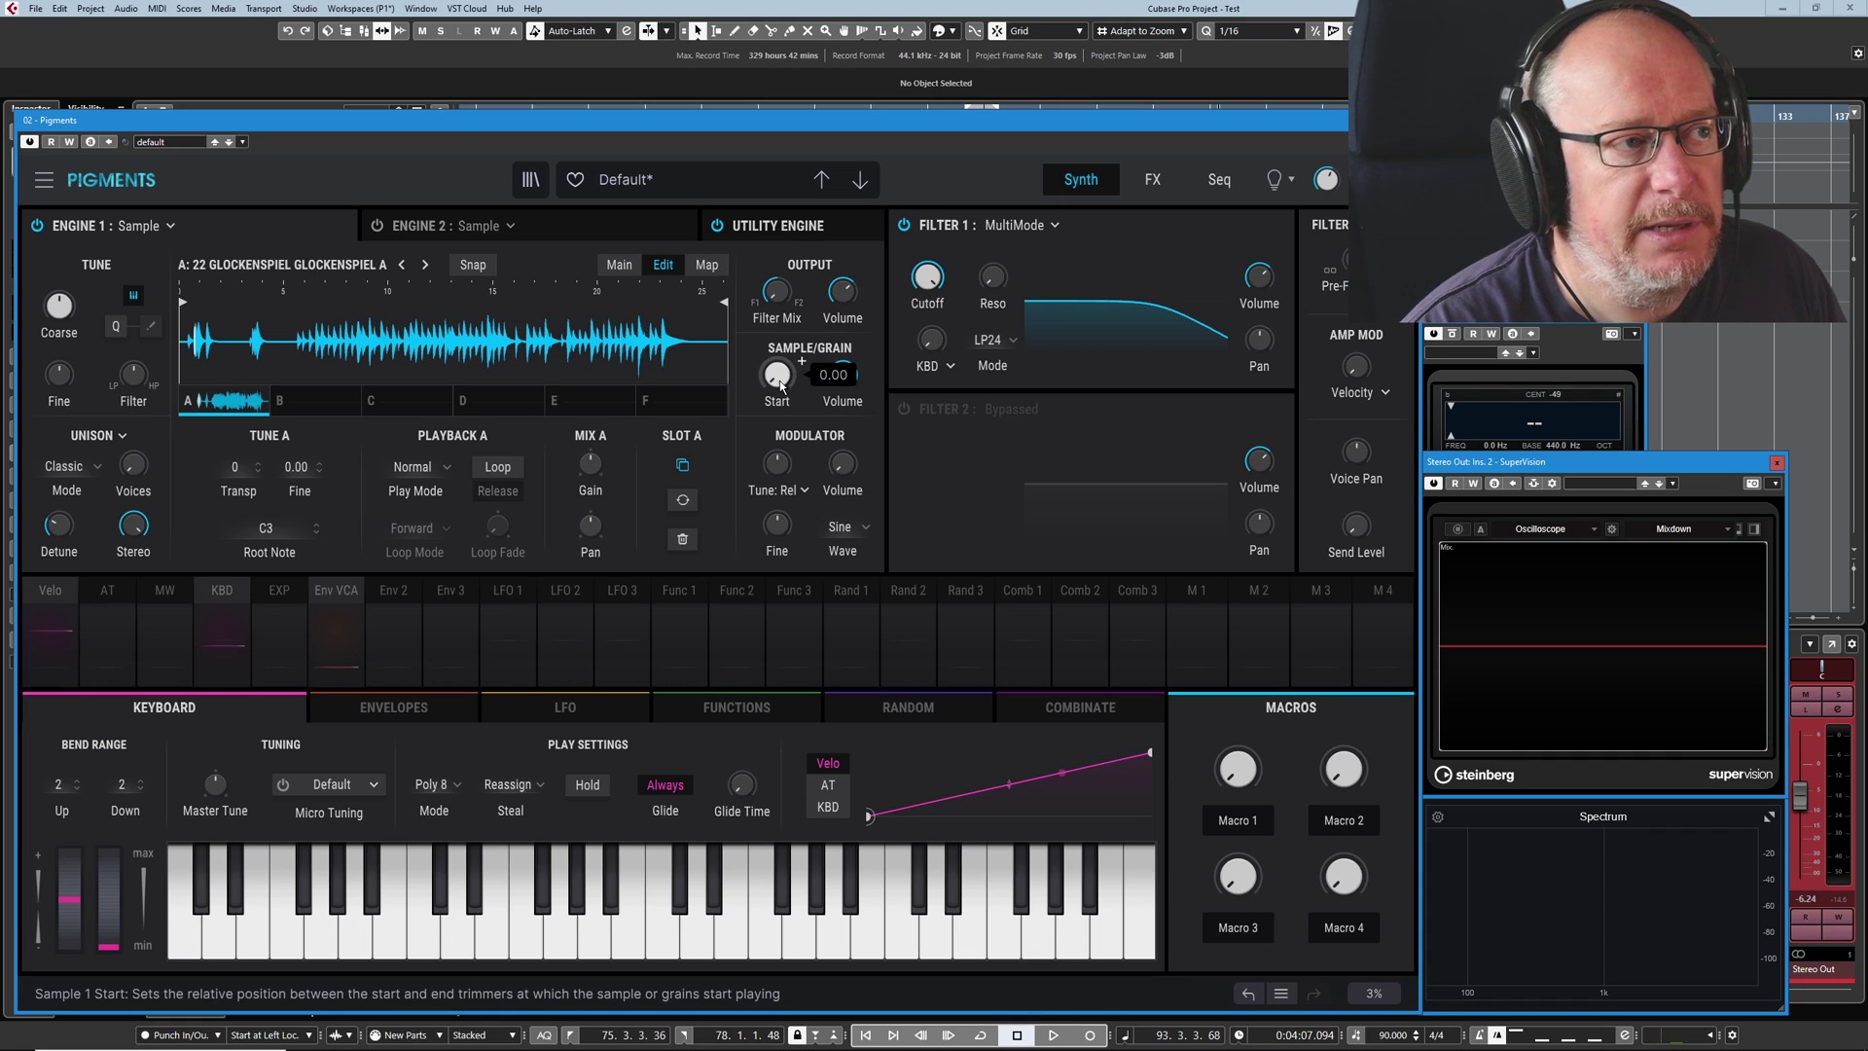
scroll(801, 361, "up", 7)
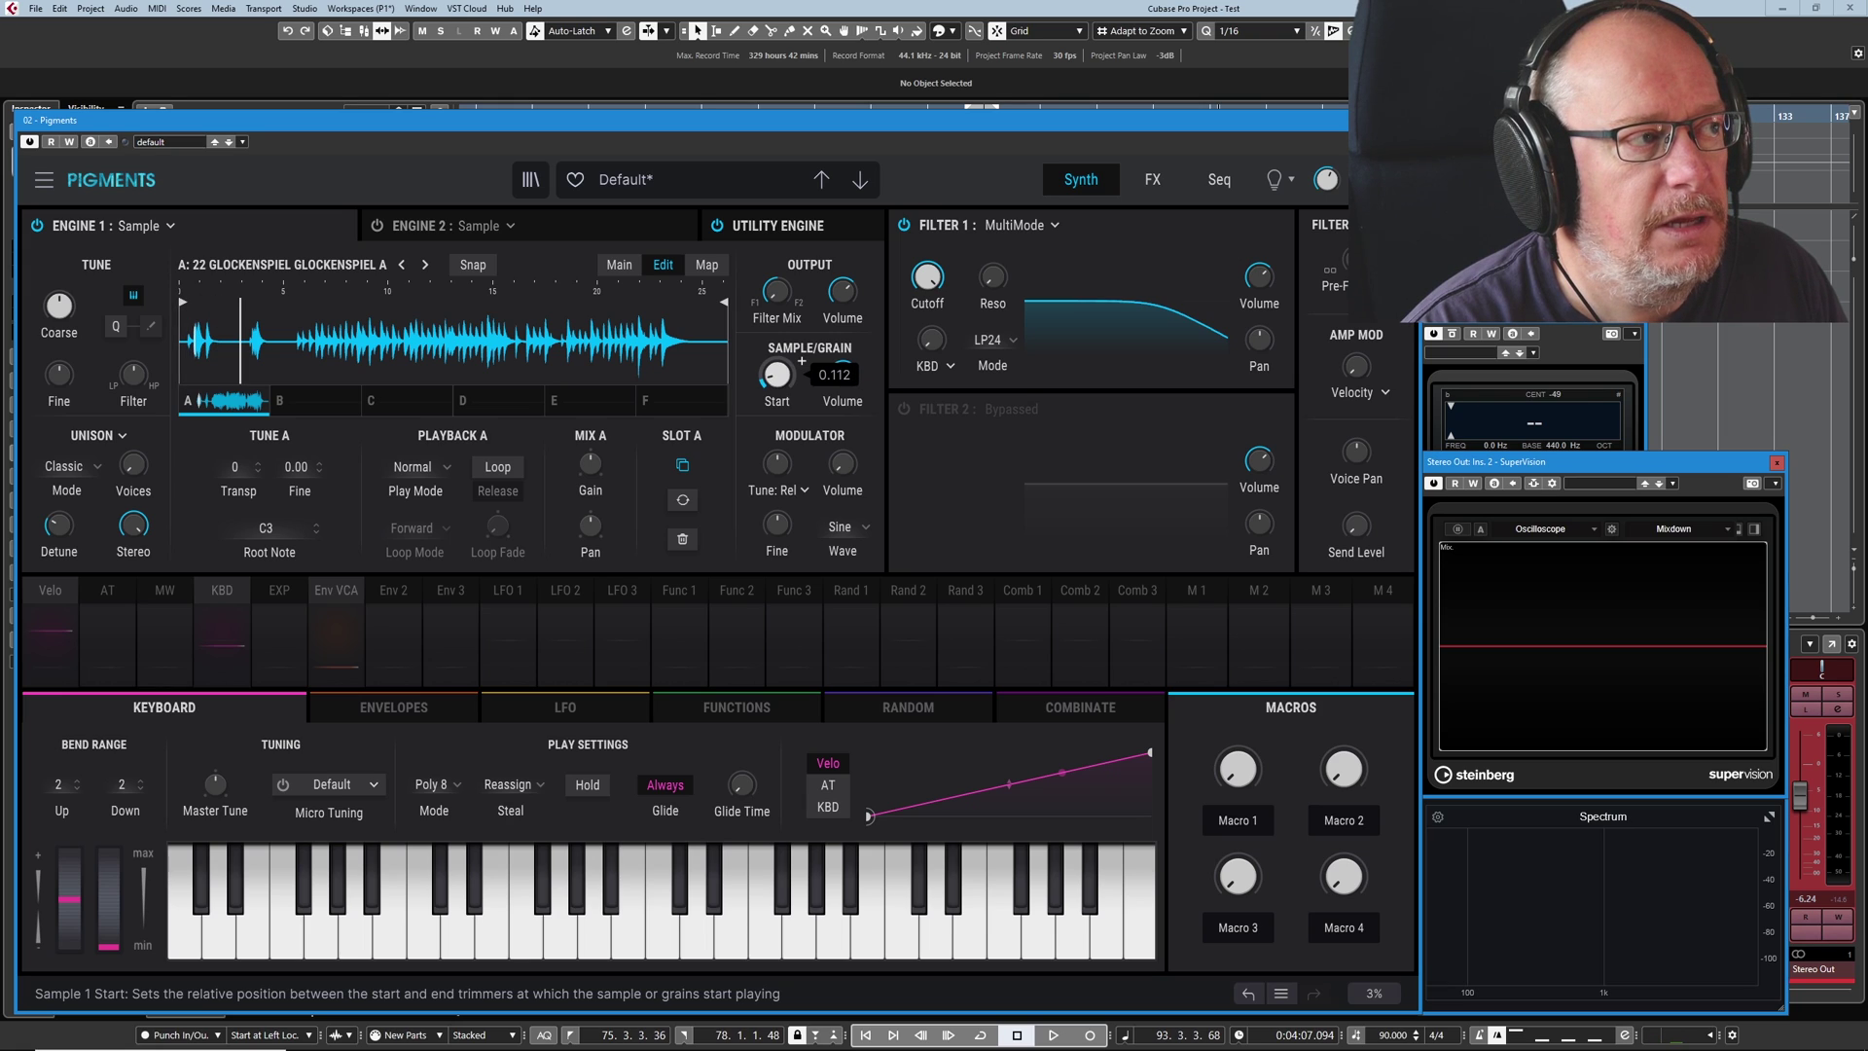
scroll(801, 360, "up", 4)
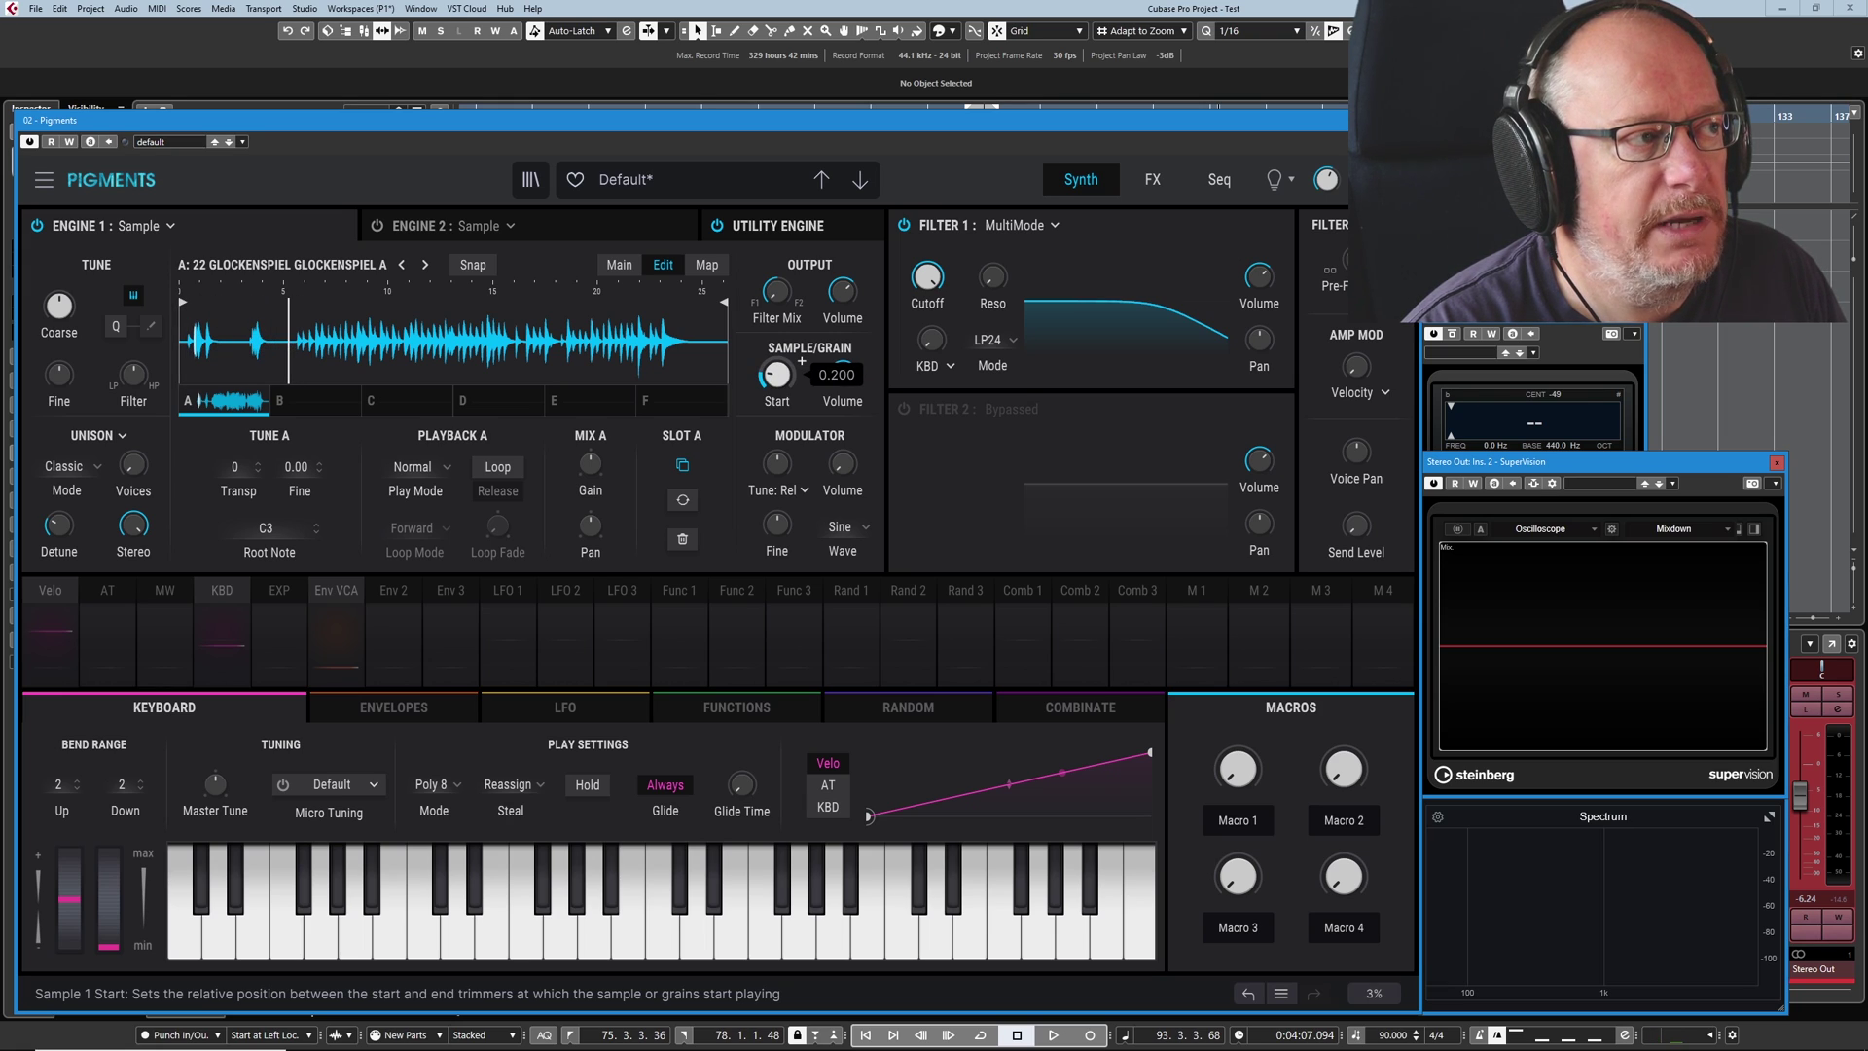
scroll(801, 361, "up", 1)
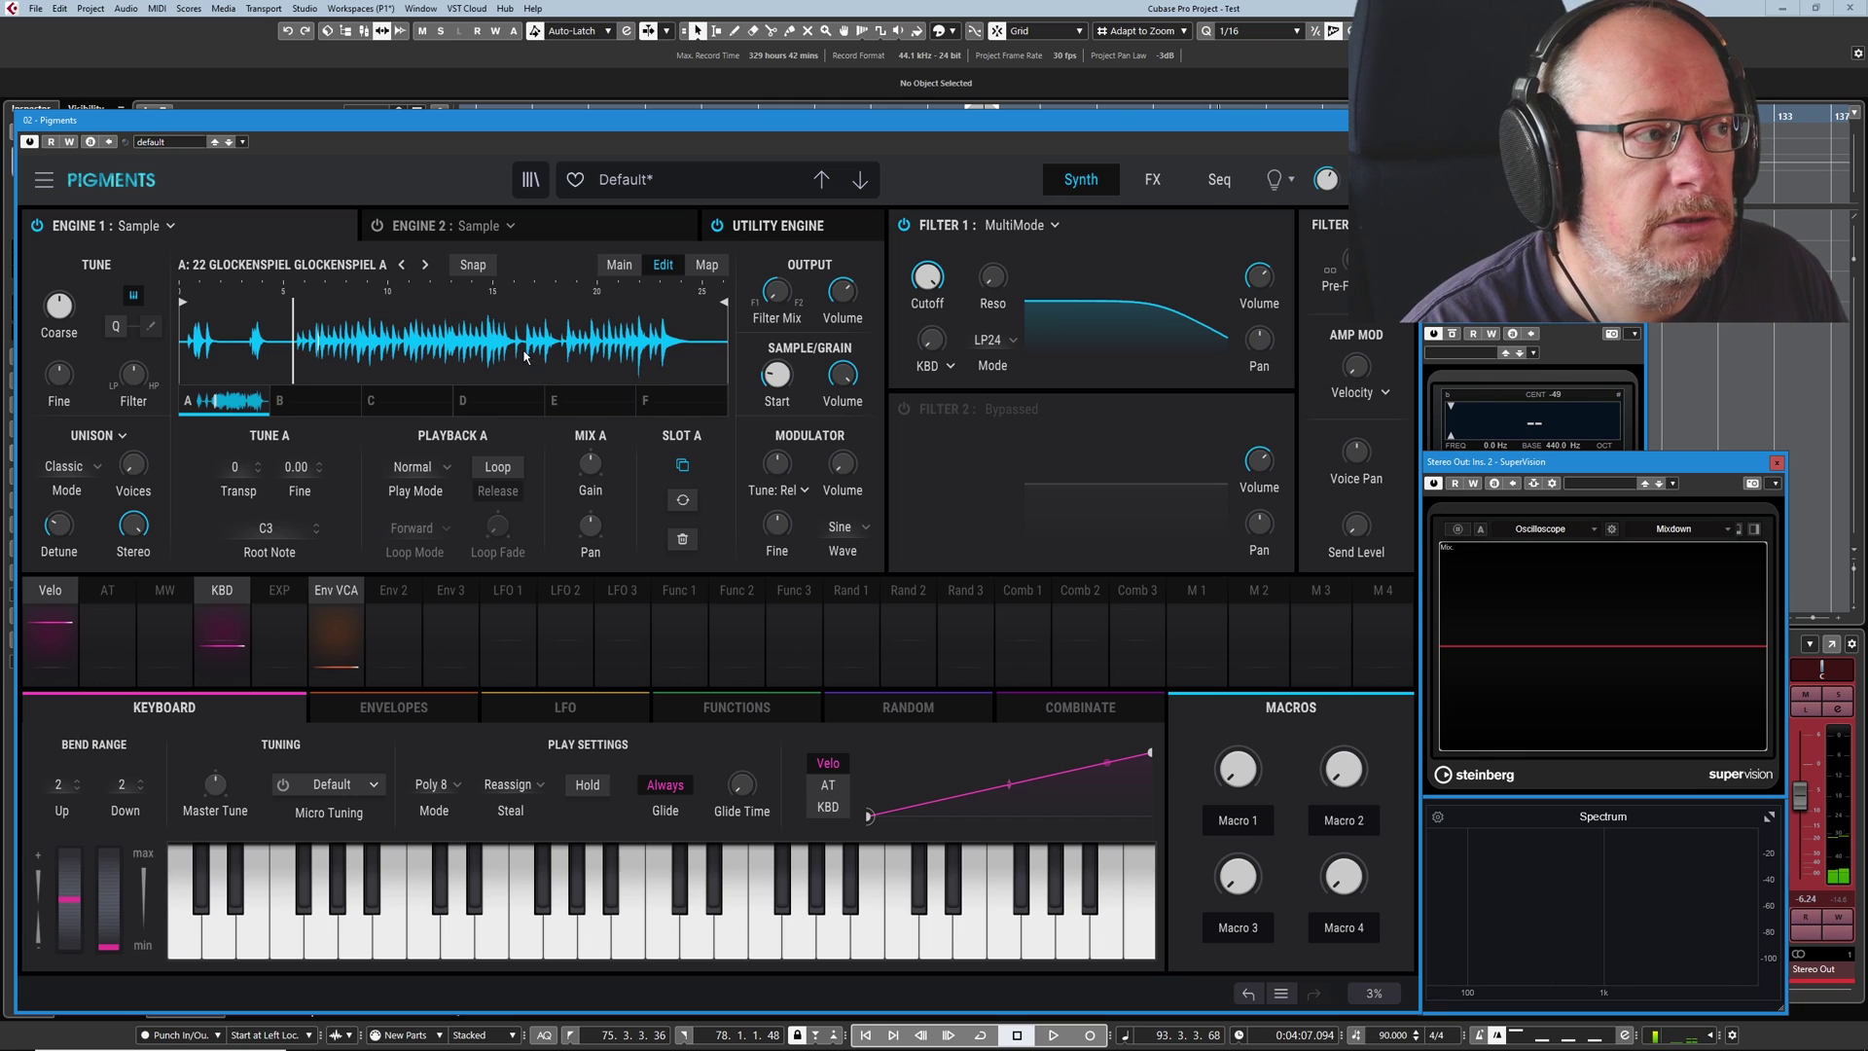
mouse_move(780, 380)
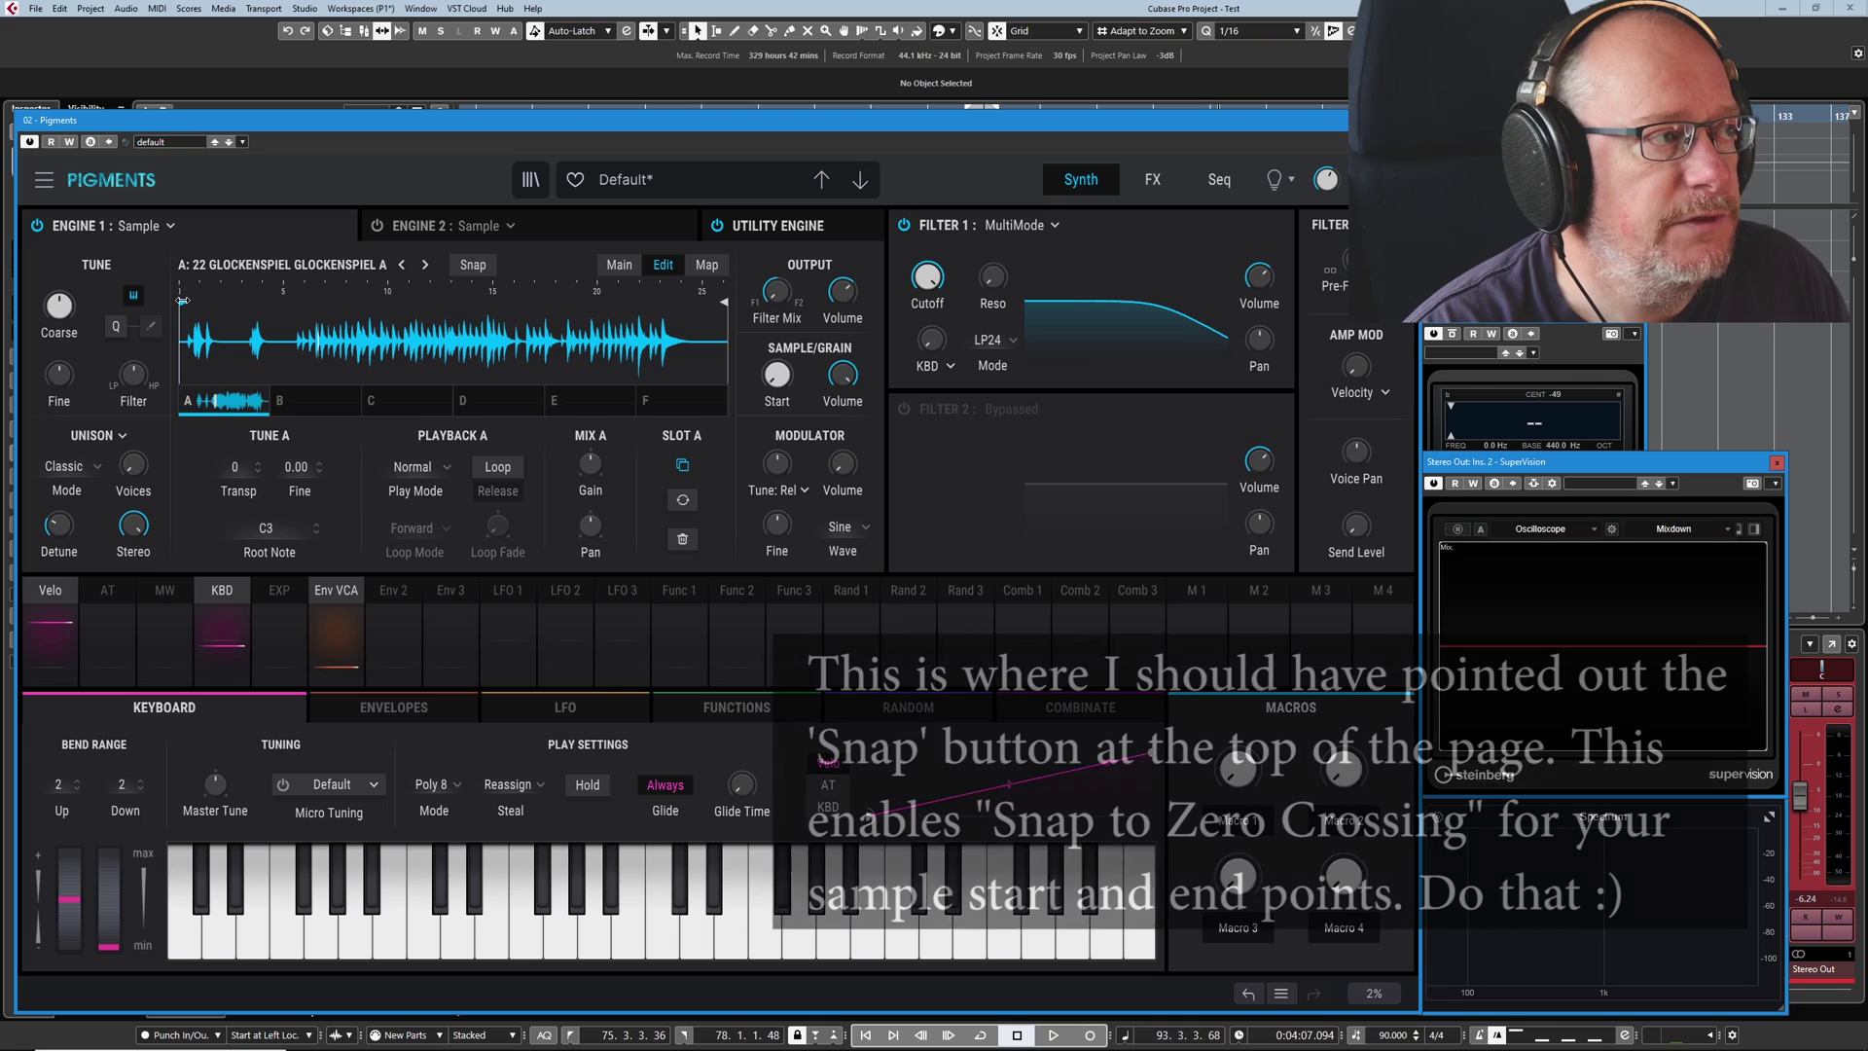
Drag the glockenspiel's start marker later, zoom in to check it, then restore the full waveform view
left_click_drag(183, 300, 296, 303)
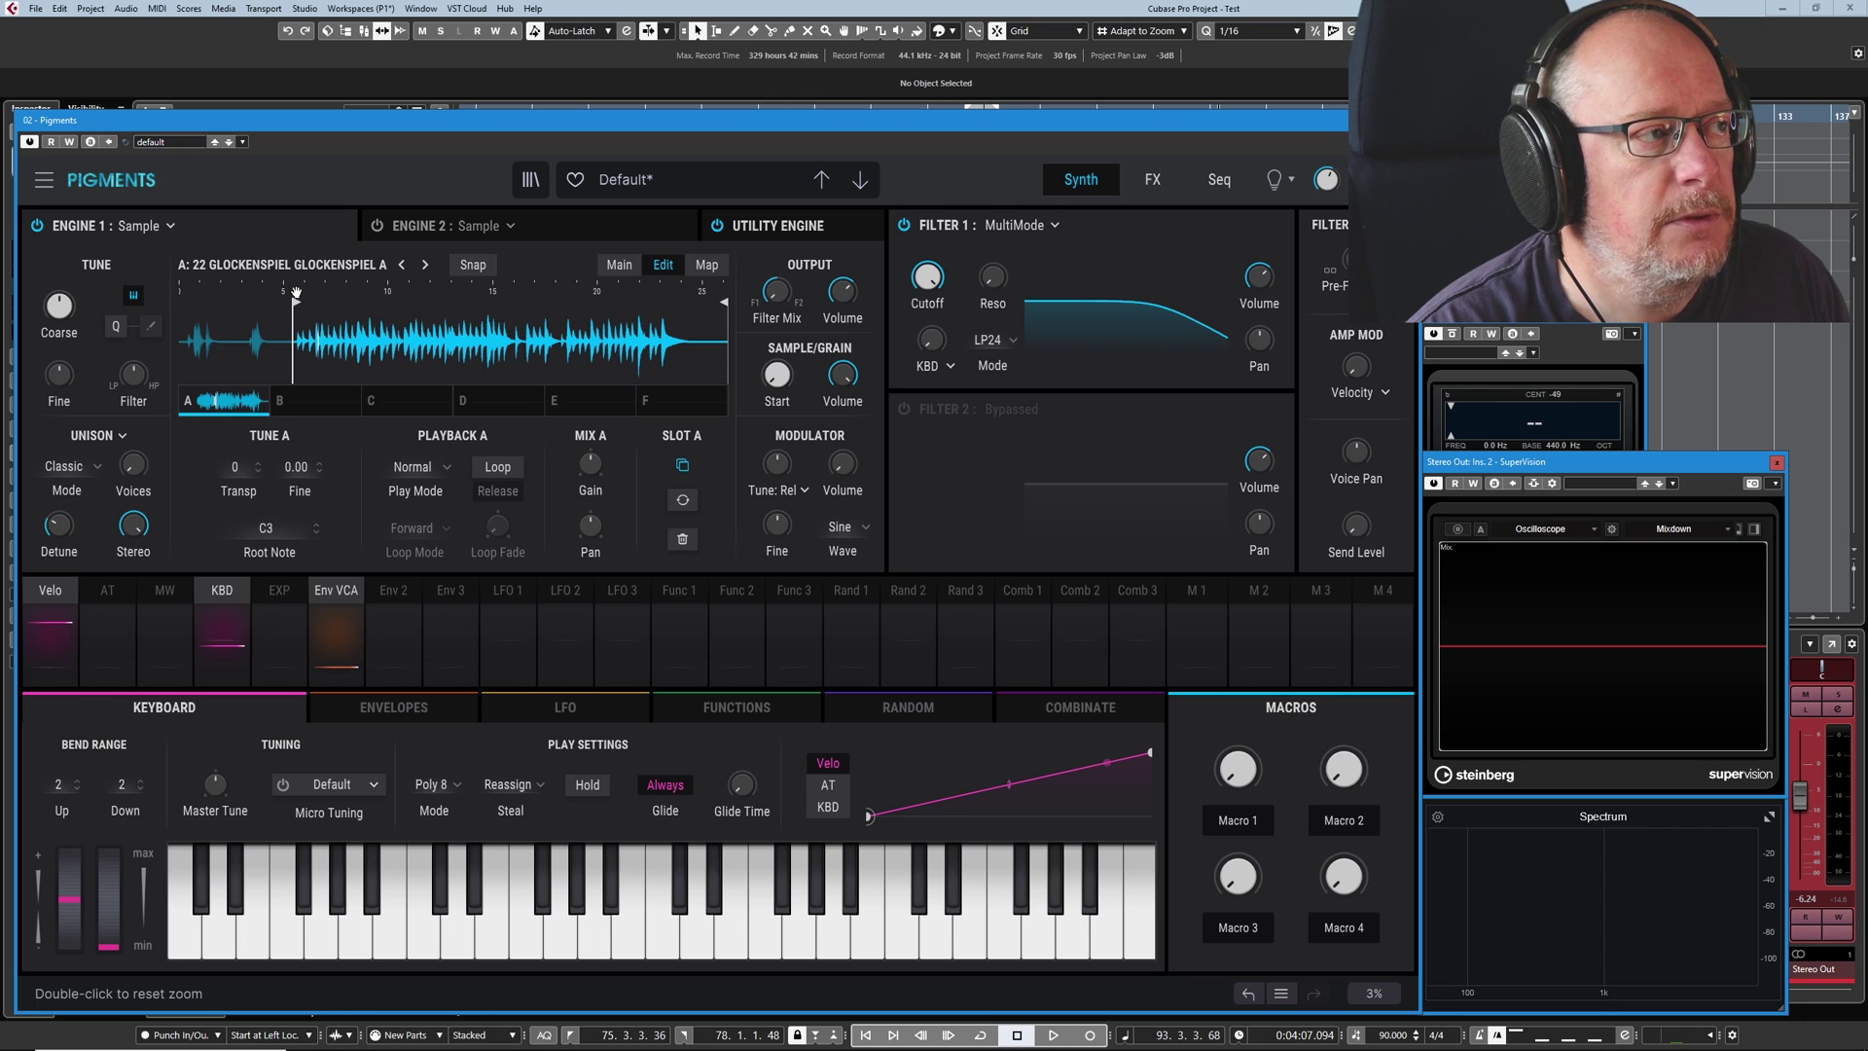
scroll(294, 287, "up", 5)
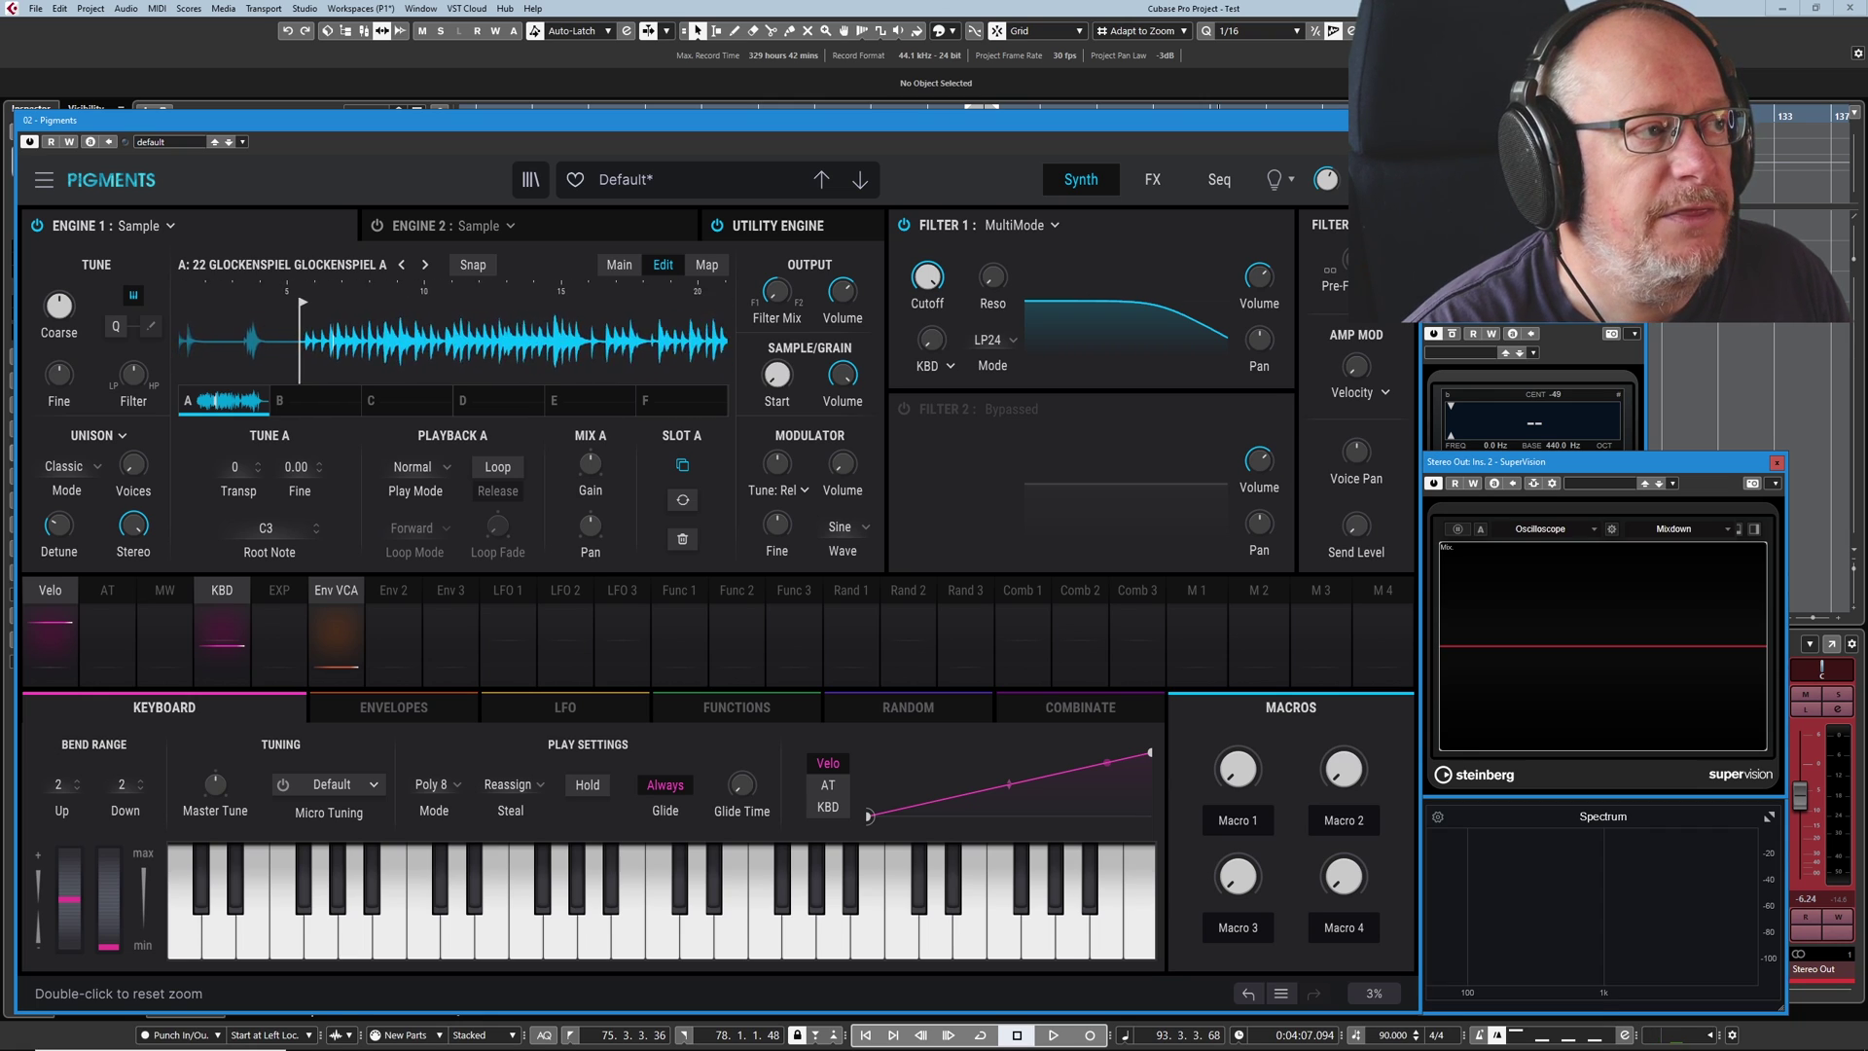
scroll(292, 287, "up", 5)
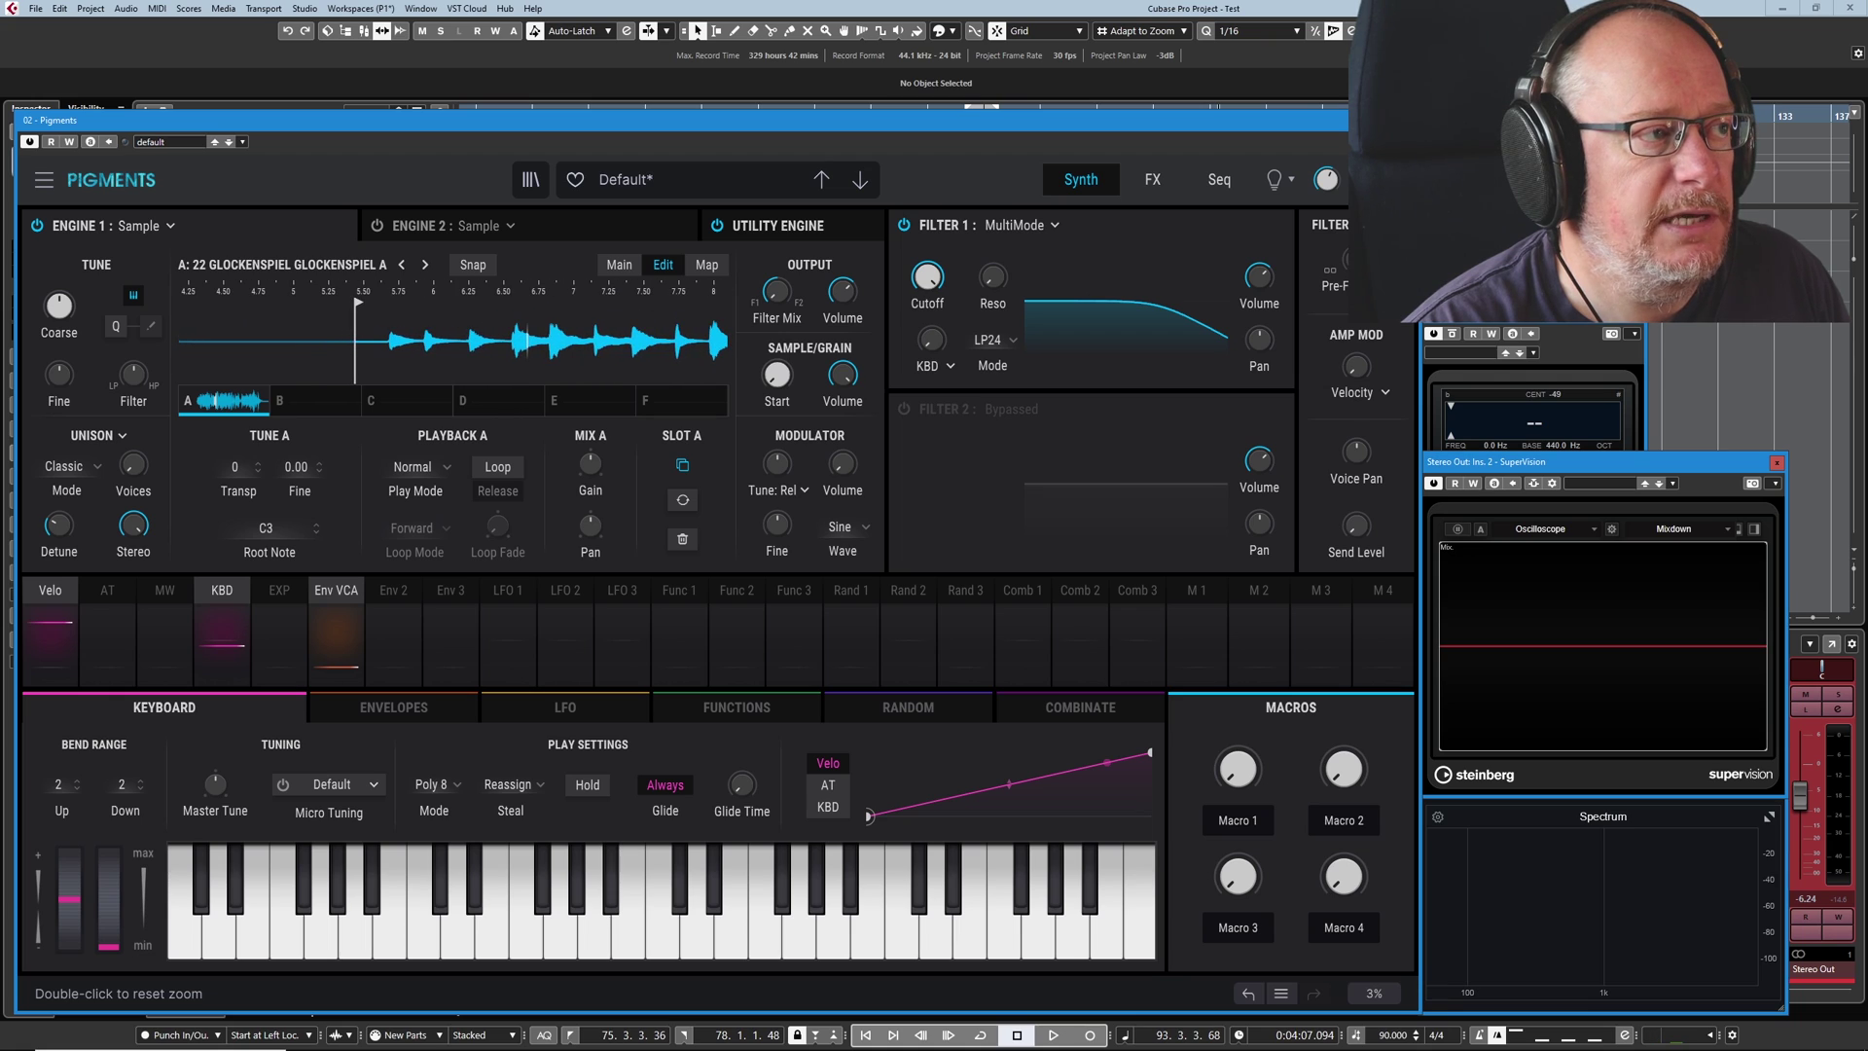
mouse_move(359, 284)
left_mouse_down()
mouse_move(485, 284)
mouse_move(250, 304)
mouse_move(392, 302)
left_mouse_up()
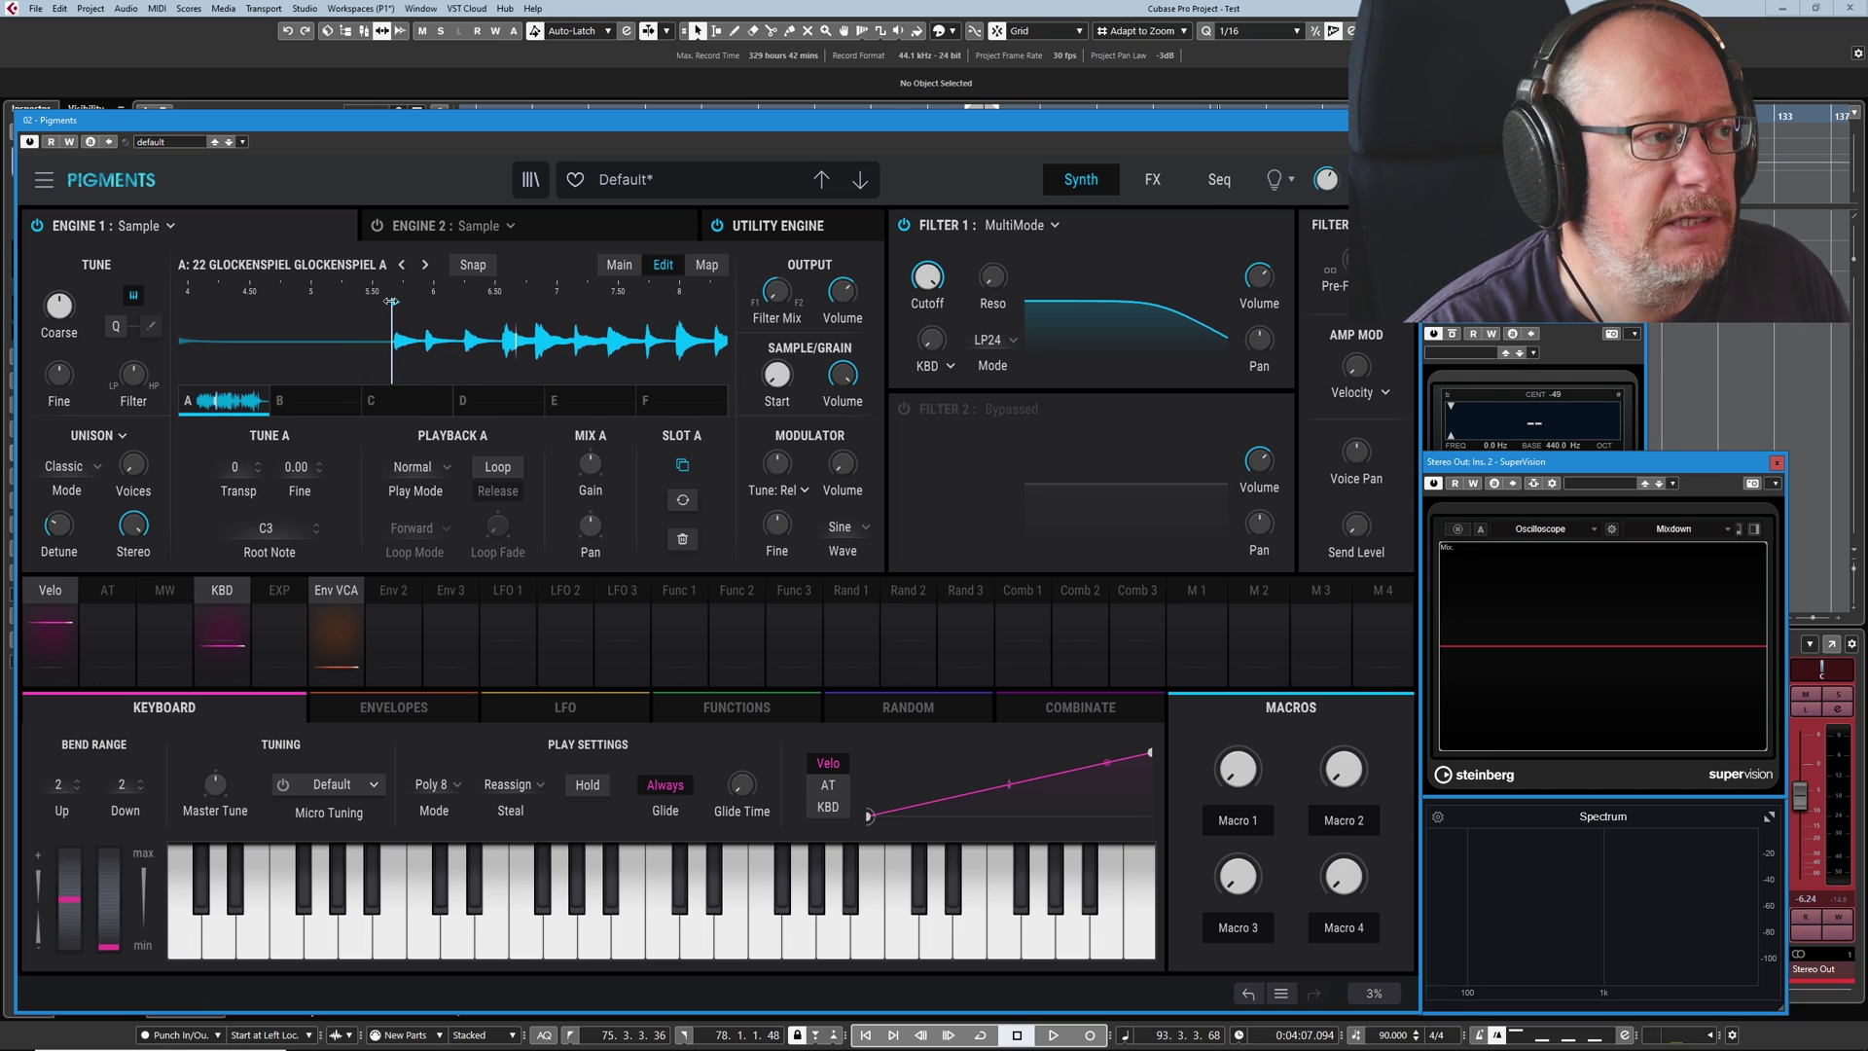
double_click(390, 298)
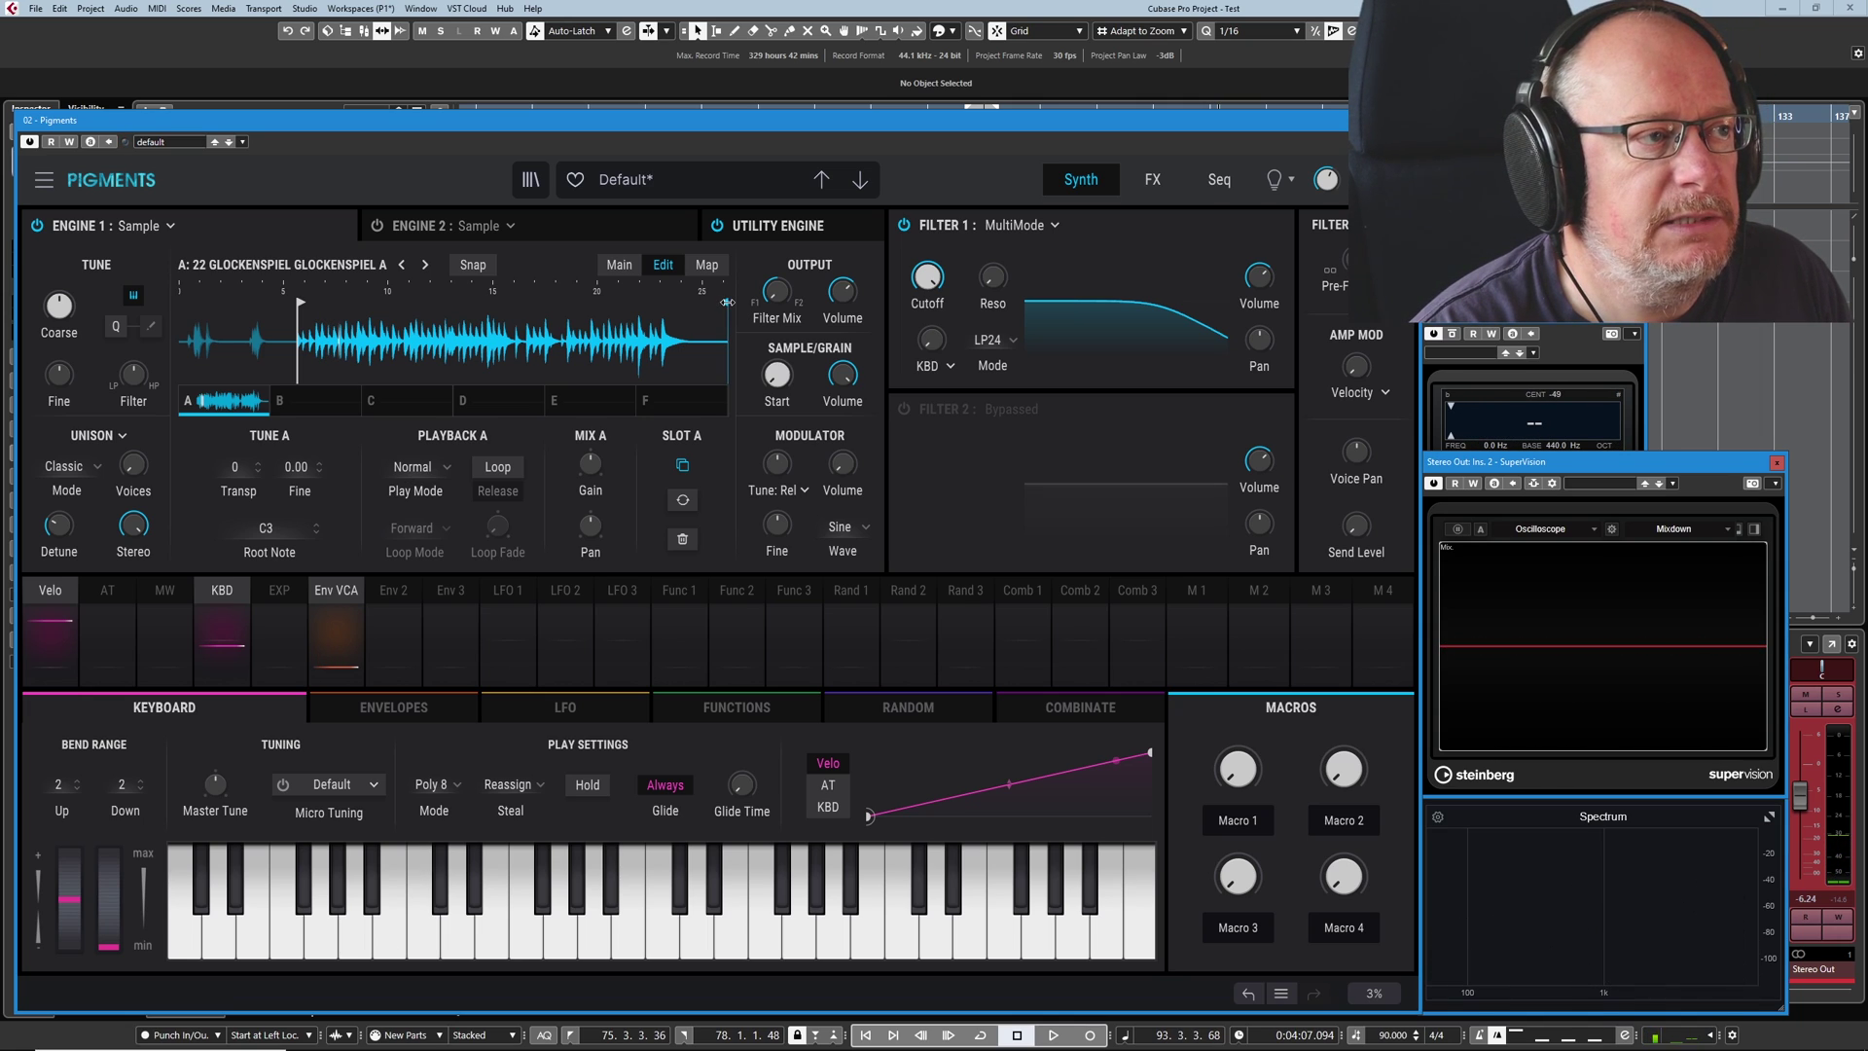
Pull the sample end point earlier and switch on Loop in Playback A
mouse_move(727, 302)
left_mouse_down()
mouse_move(672, 307)
mouse_move(688, 309)
left_mouse_up()
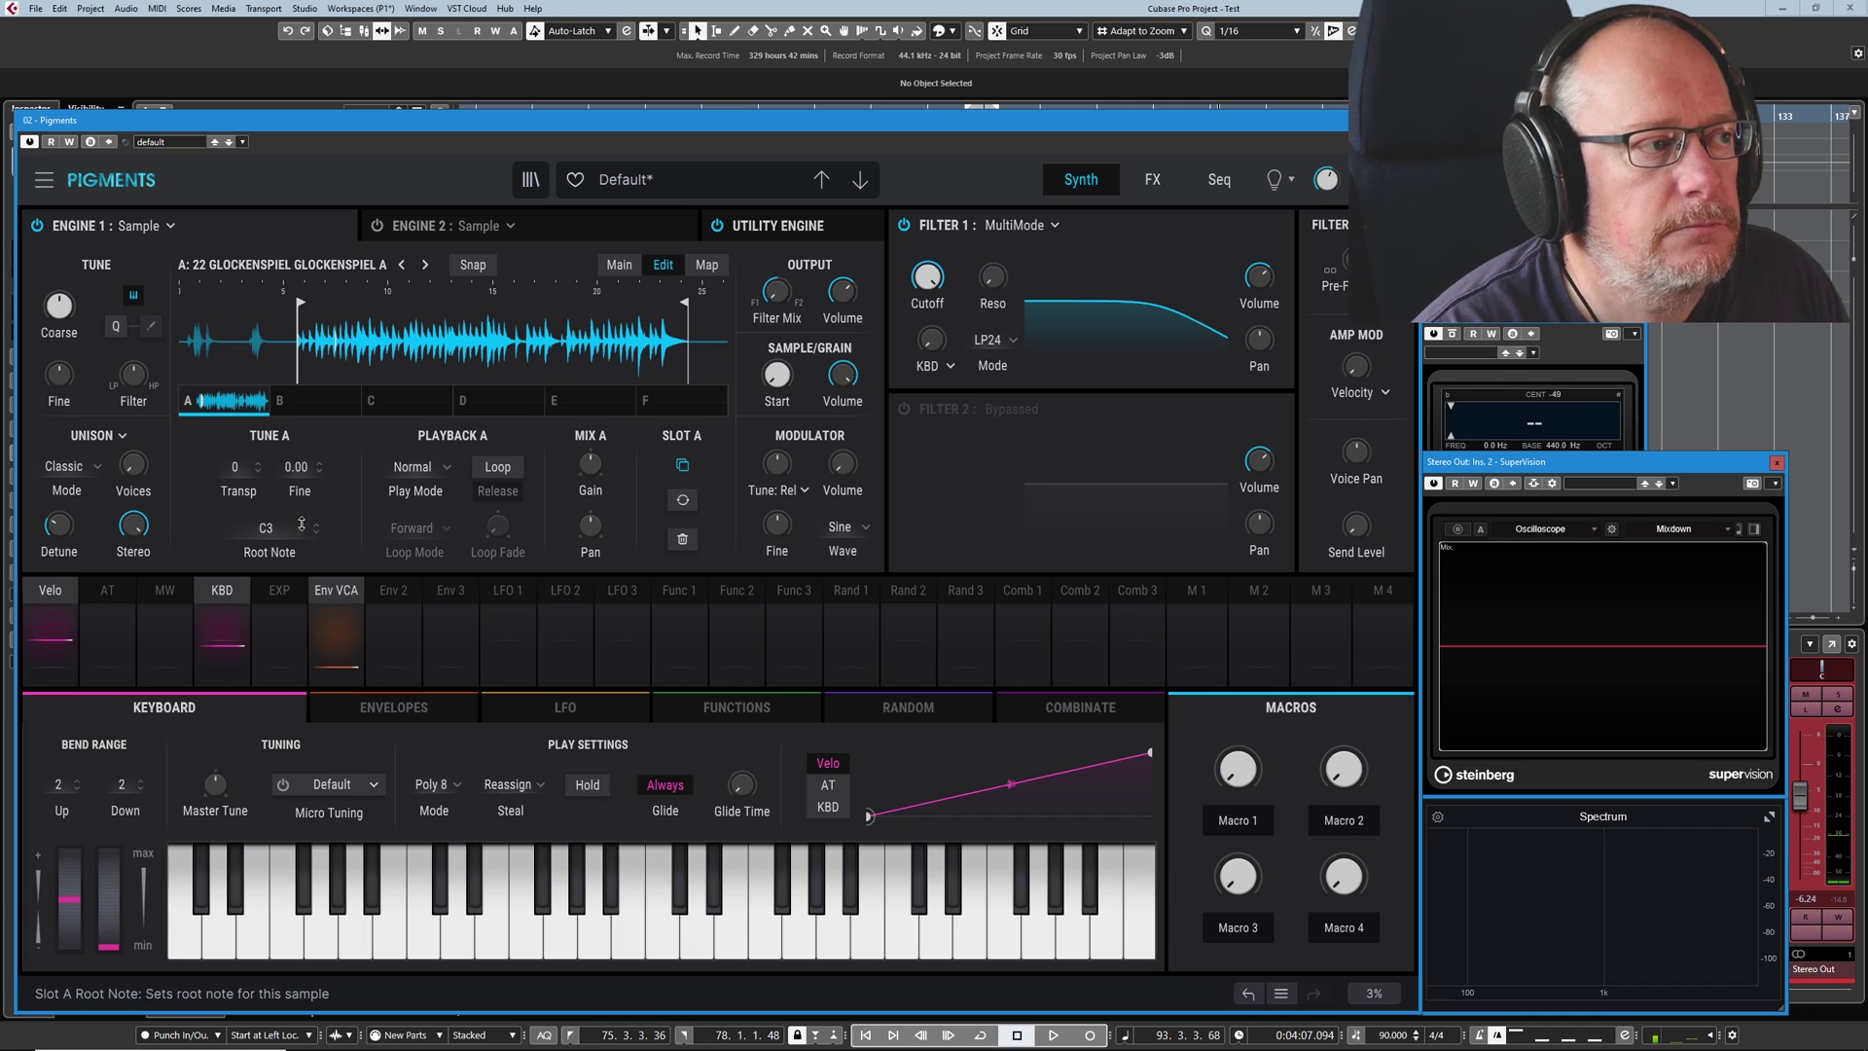
left_click(508, 471)
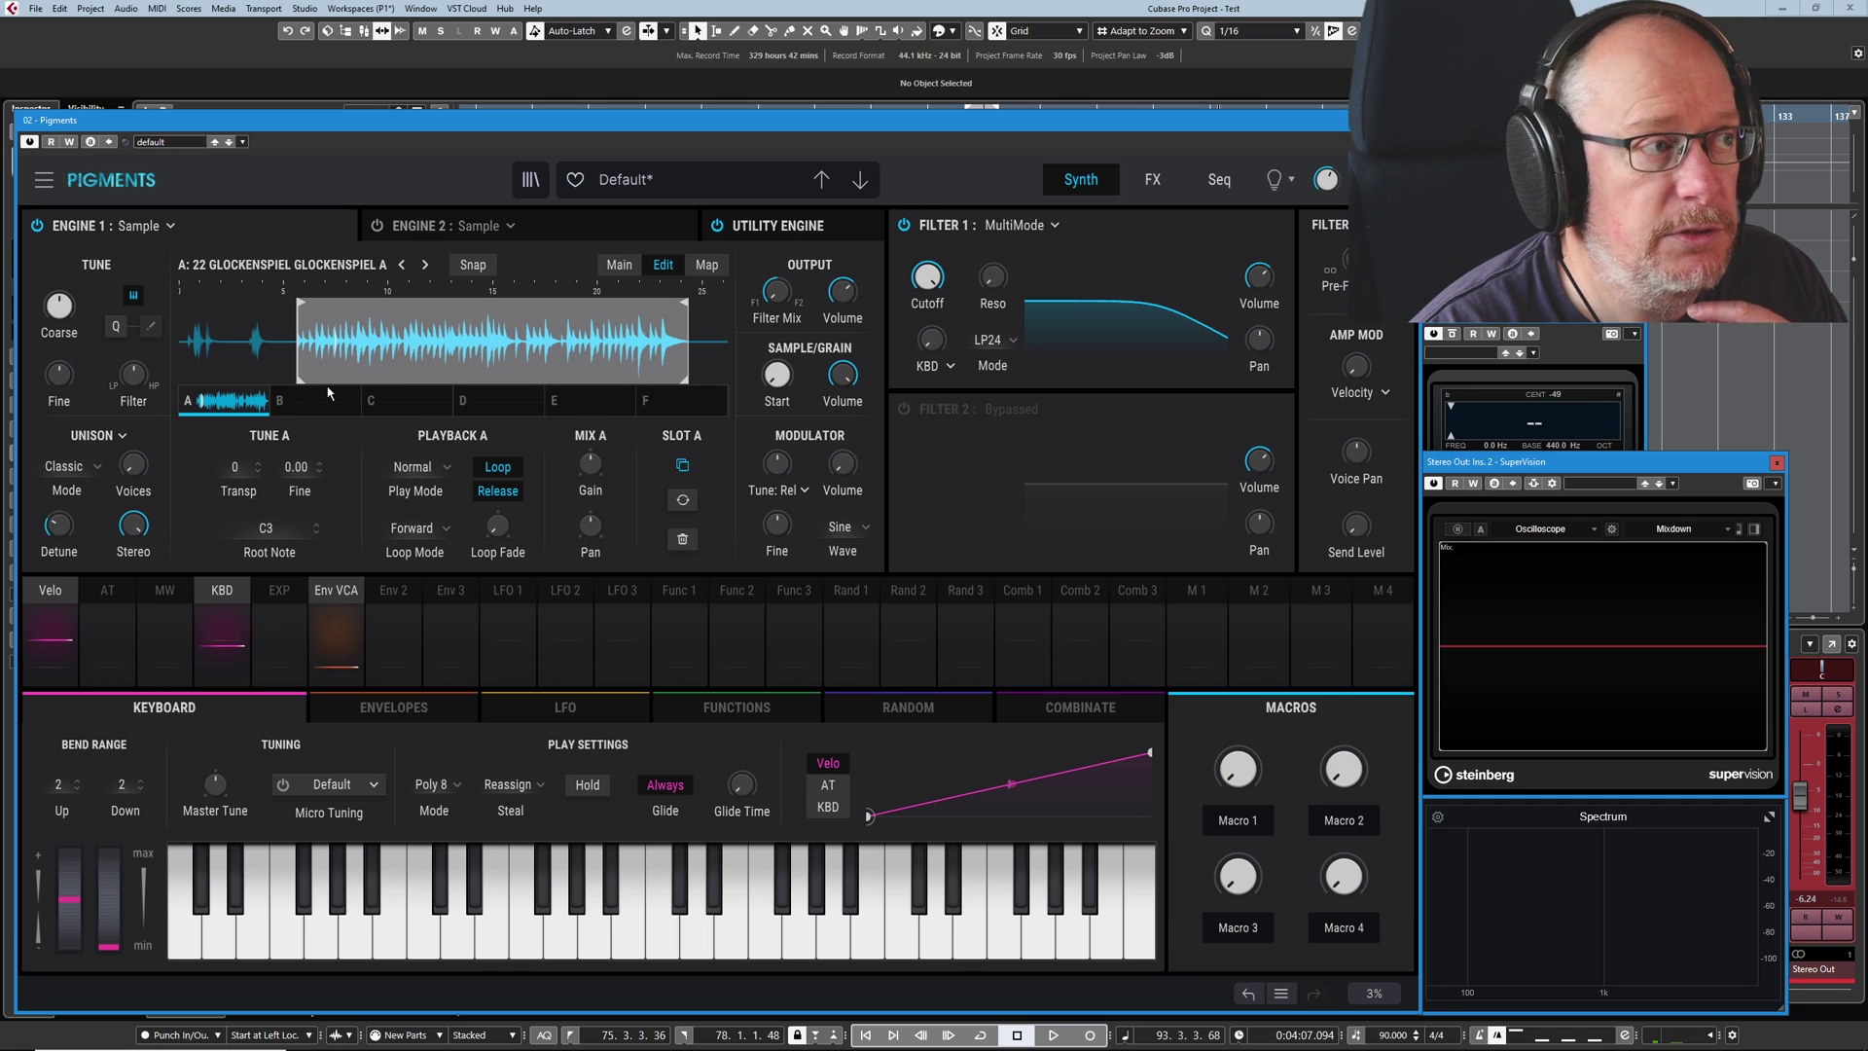
Move the loop start later and the loop end close to it, then fine-tune the loop's right edge
left_click_drag(302, 382, 370, 382)
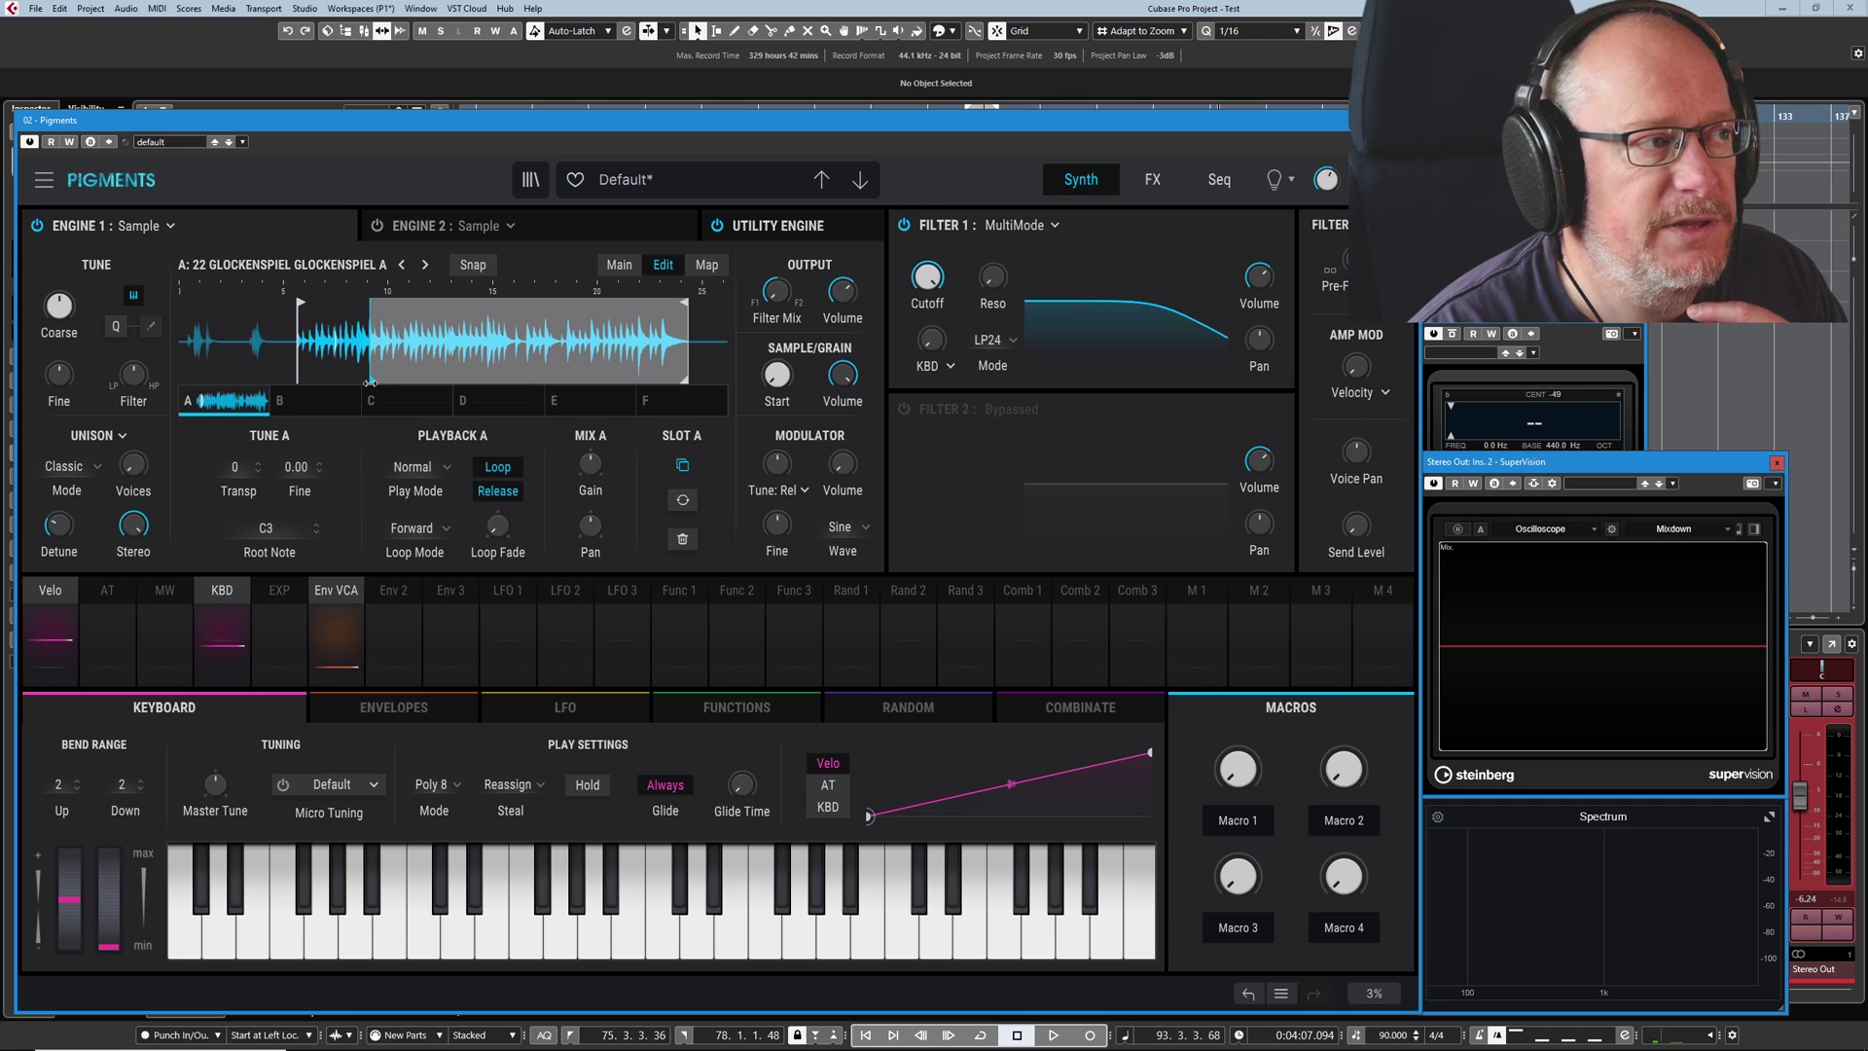
left_click_drag(682, 379, 383, 378)
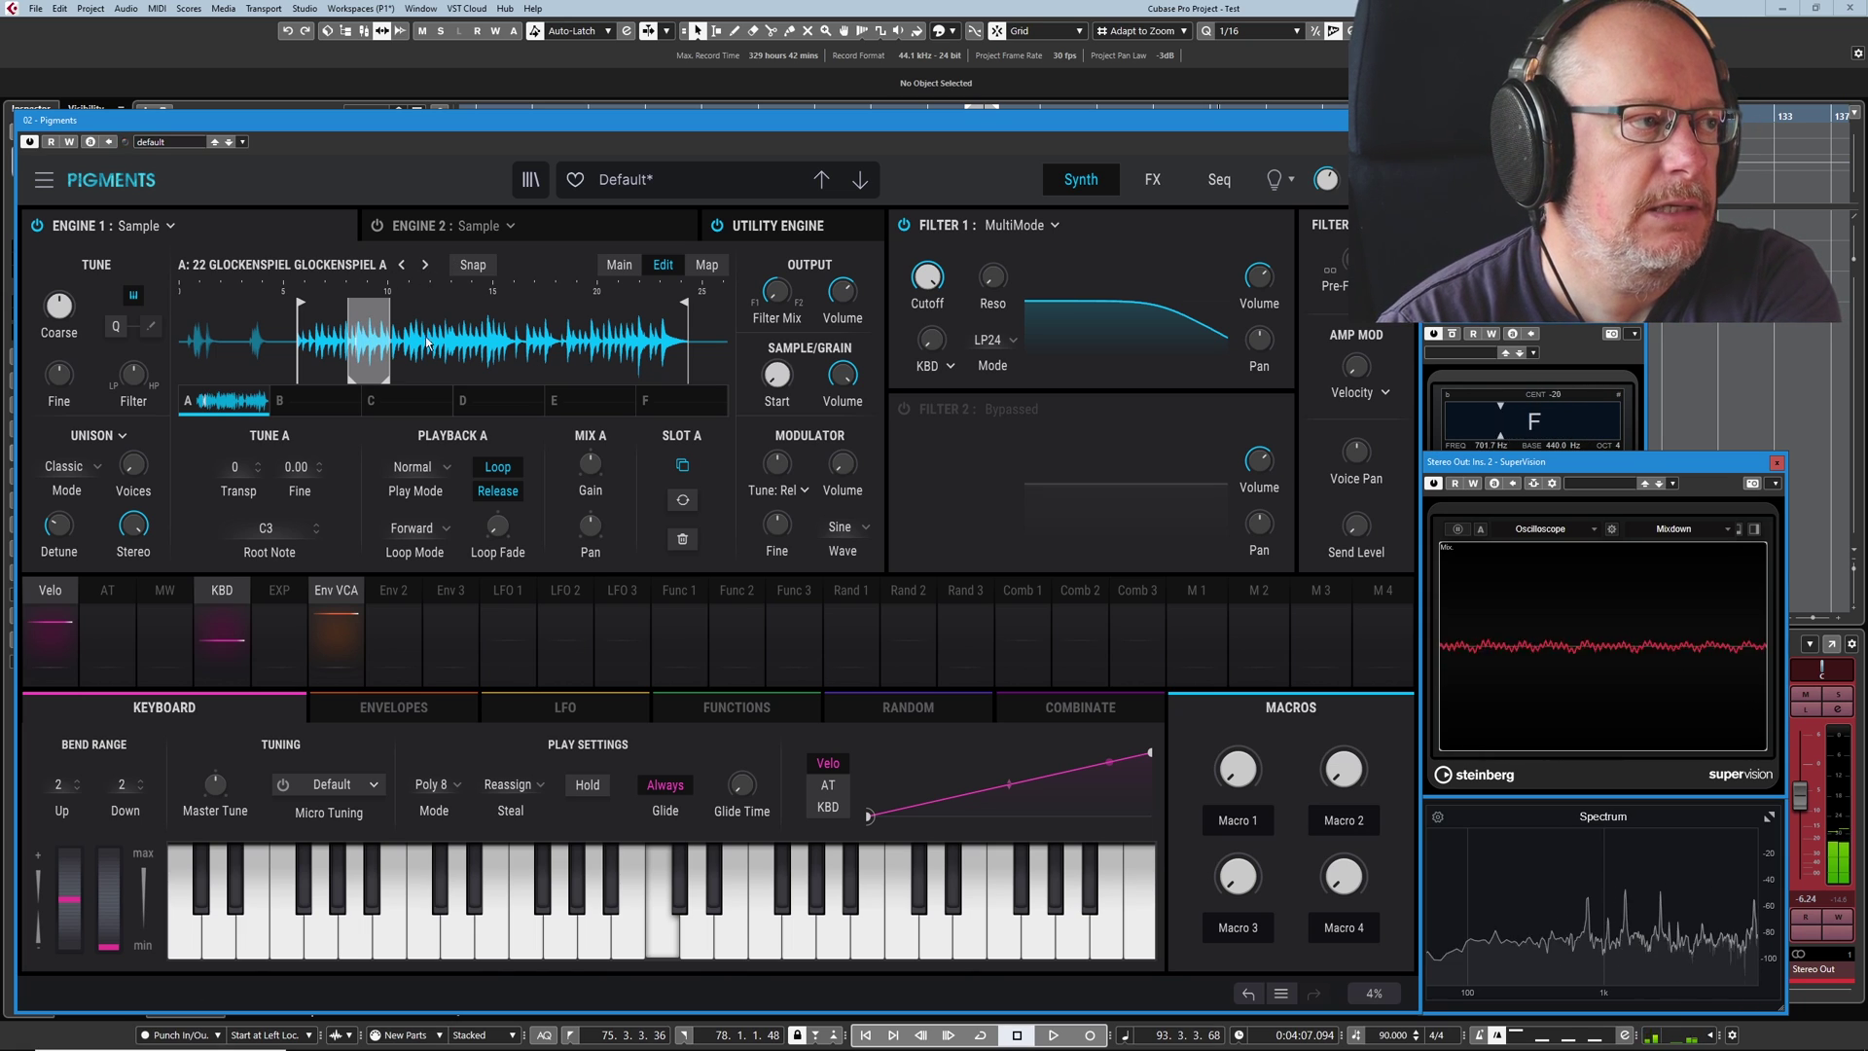
left_click_drag(389, 385, 435, 374)
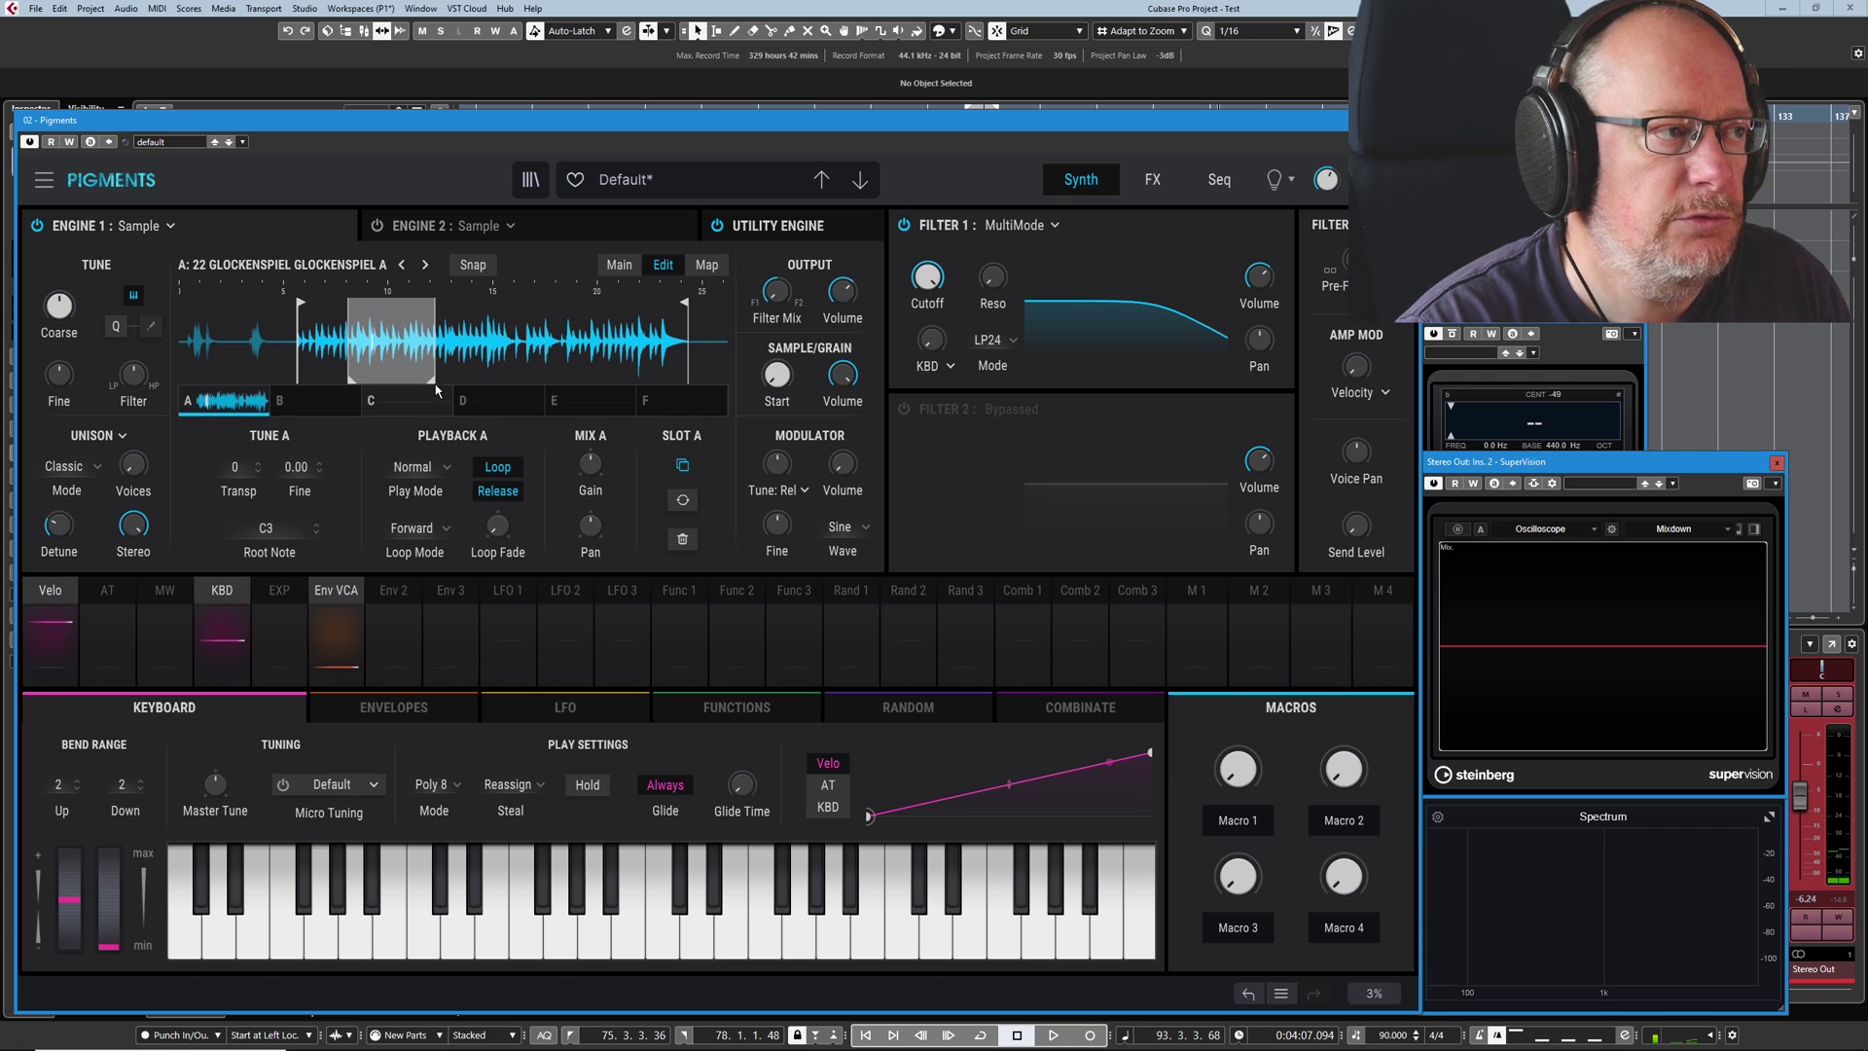
left_click_drag(433, 380, 402, 388)
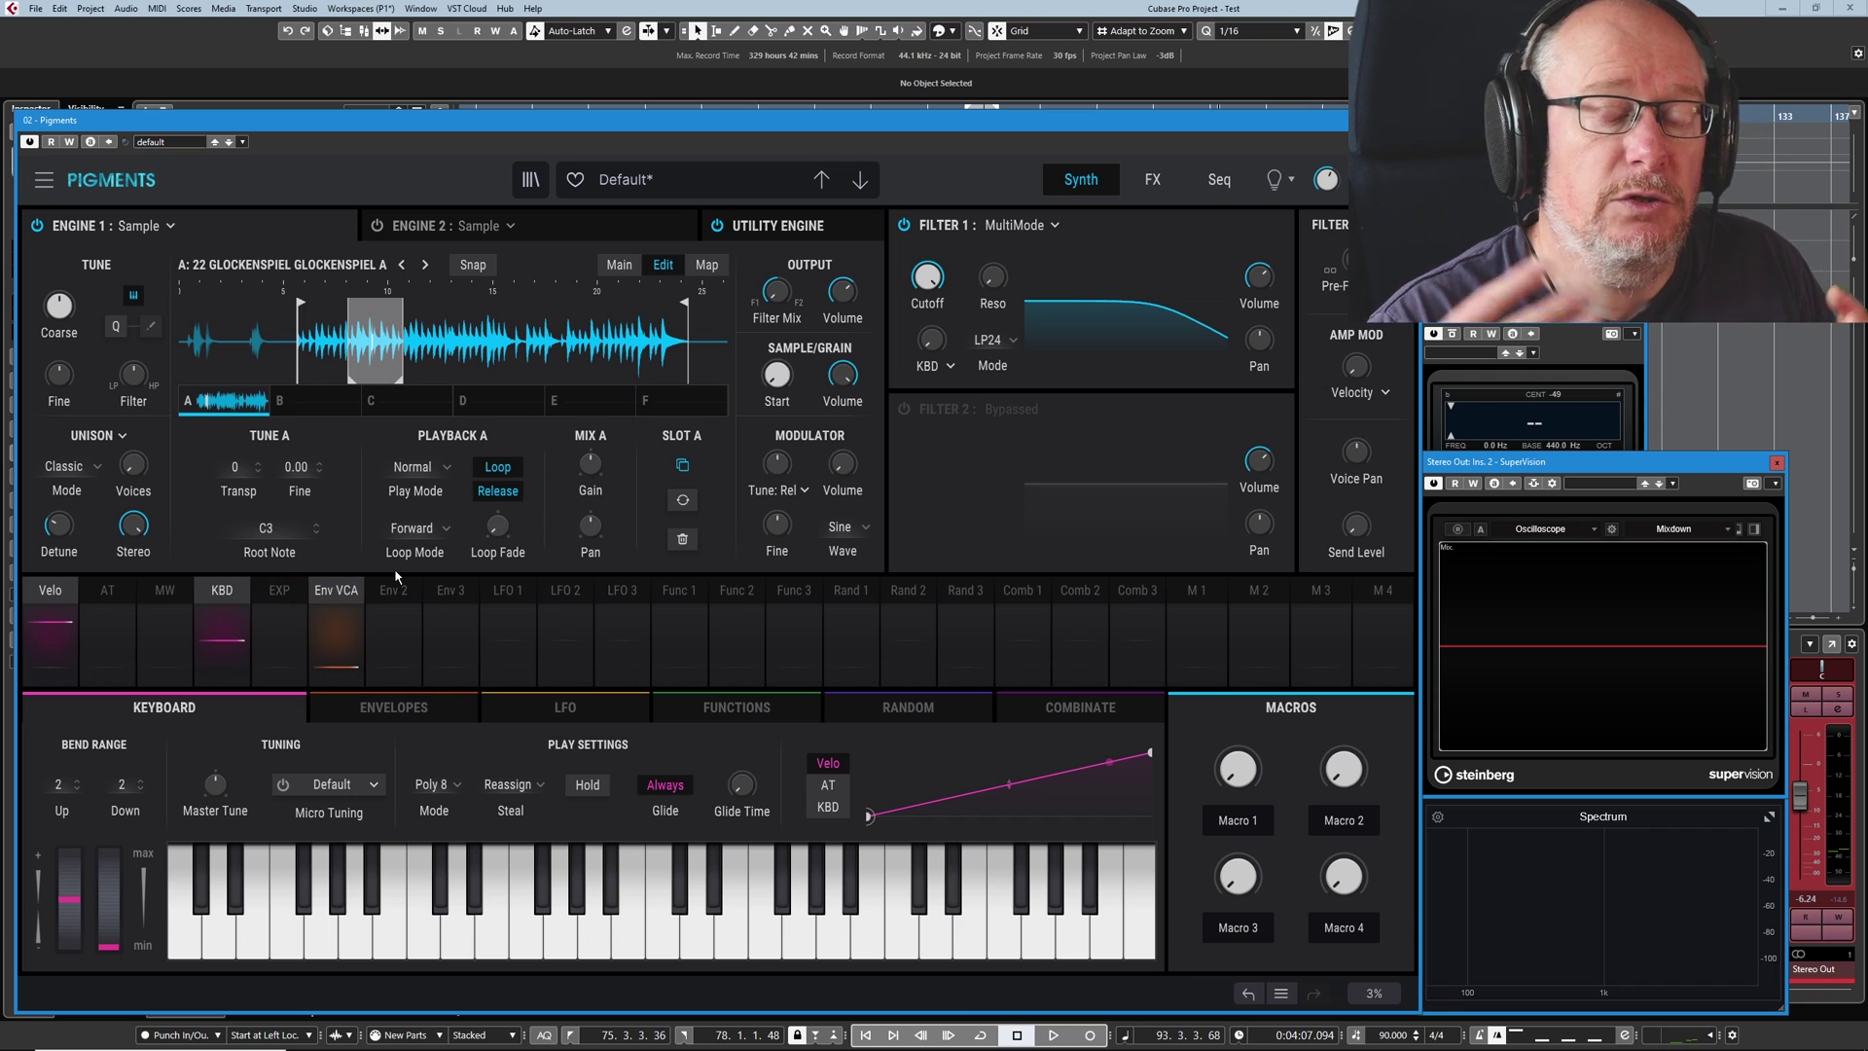
Lengthen the Env VCA decay in the Envelopes tab and move the loop start slightly earlier
left_click(351, 591)
left_click(394, 711)
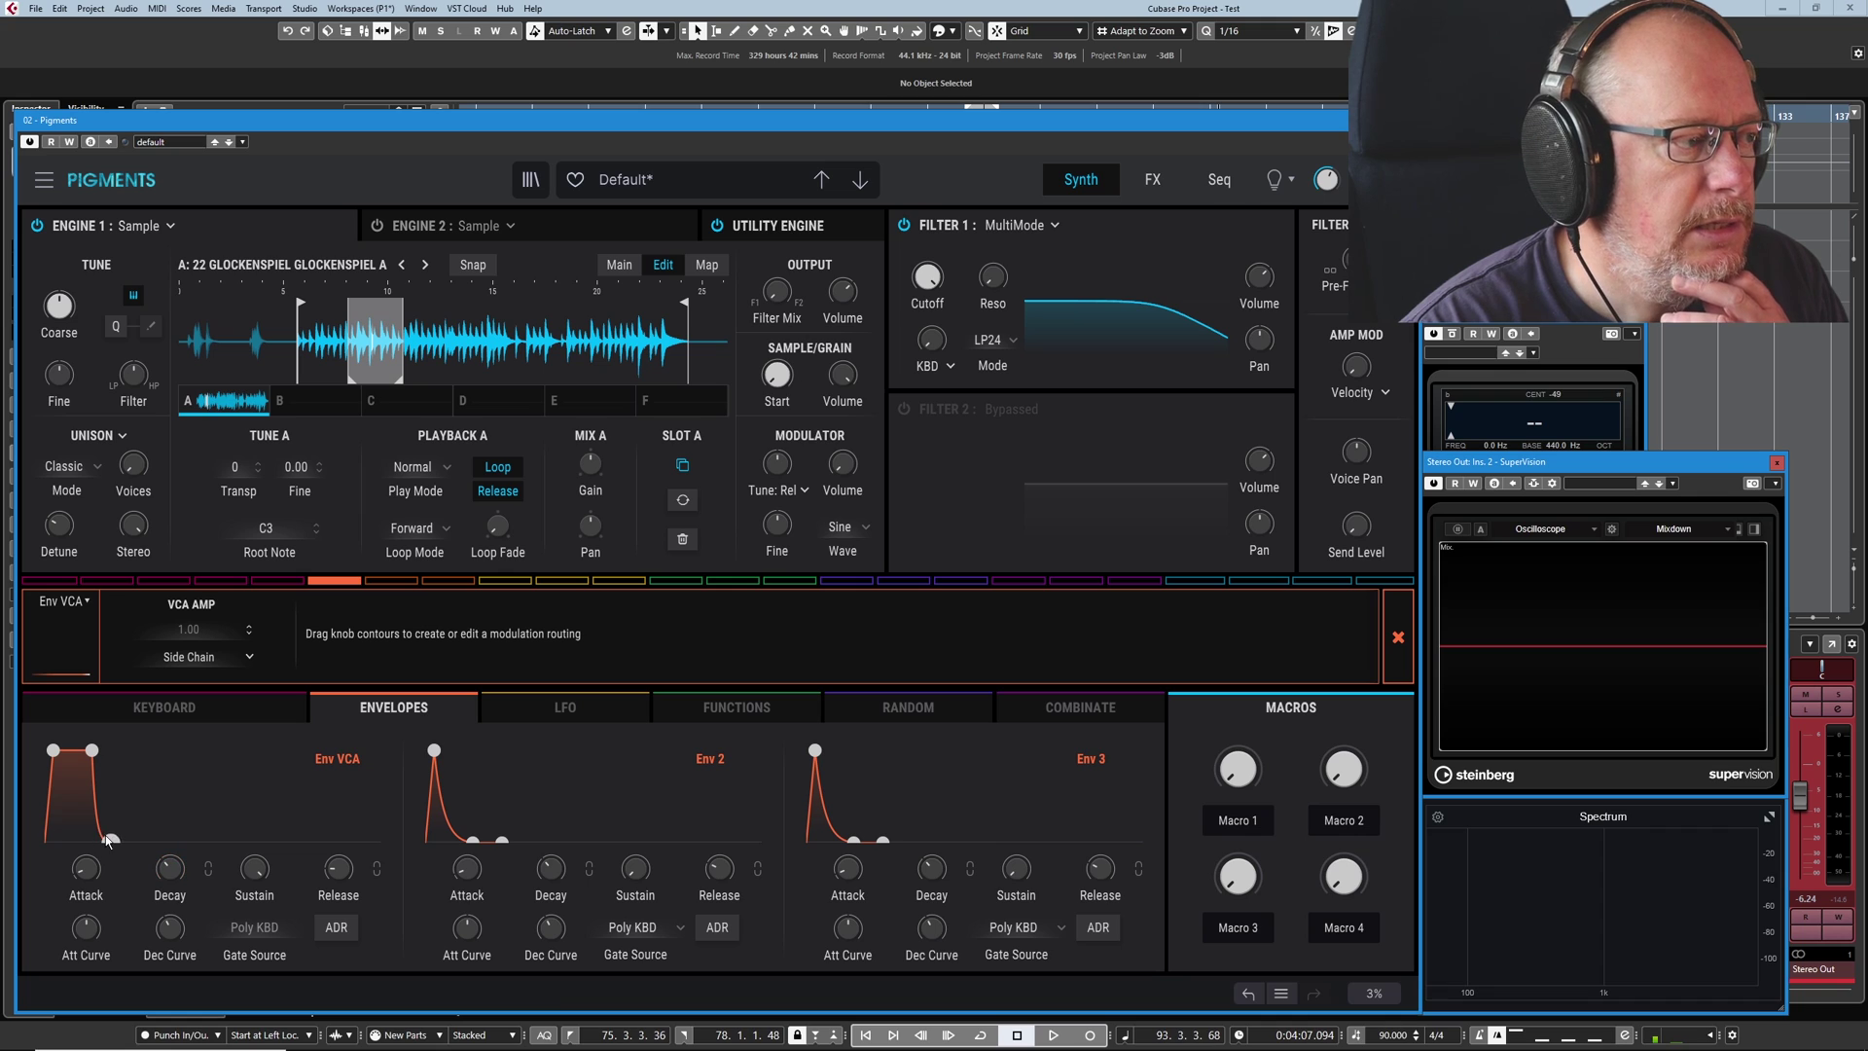
left_click_drag(108, 842, 166, 849)
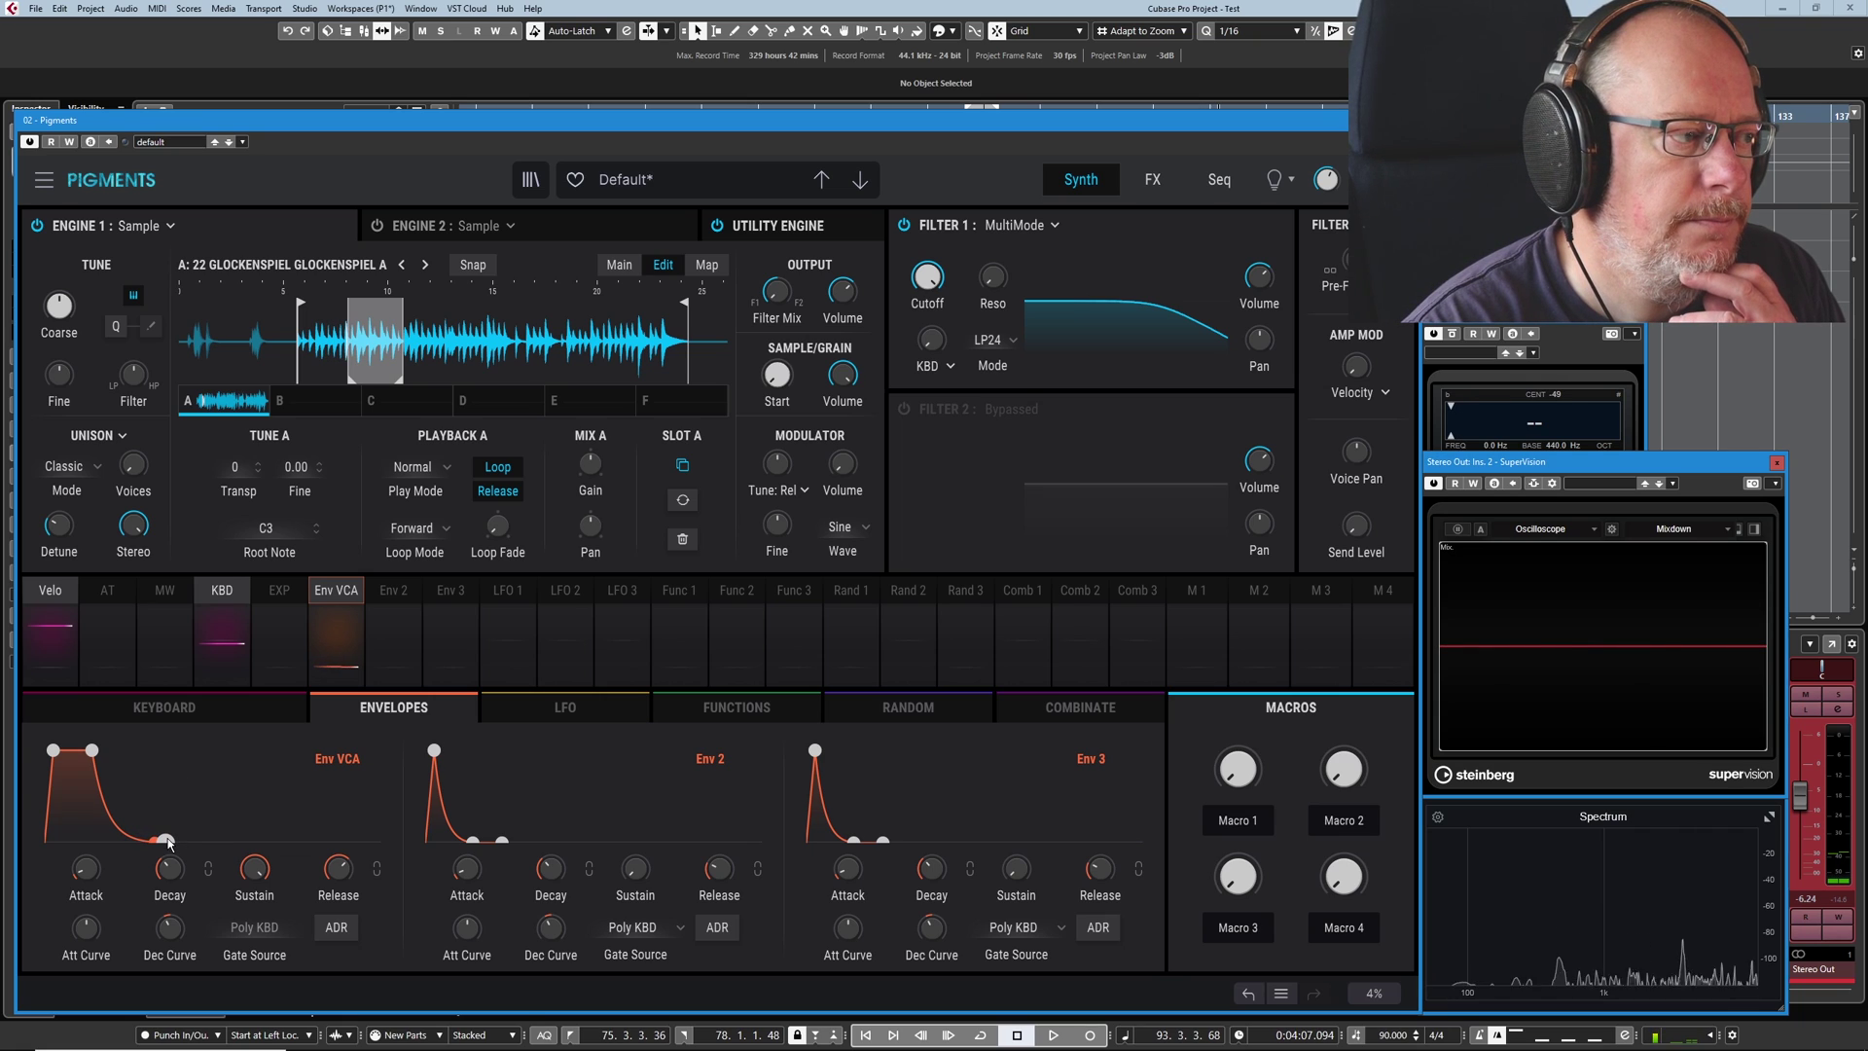
left_click_drag(168, 843, 204, 842)
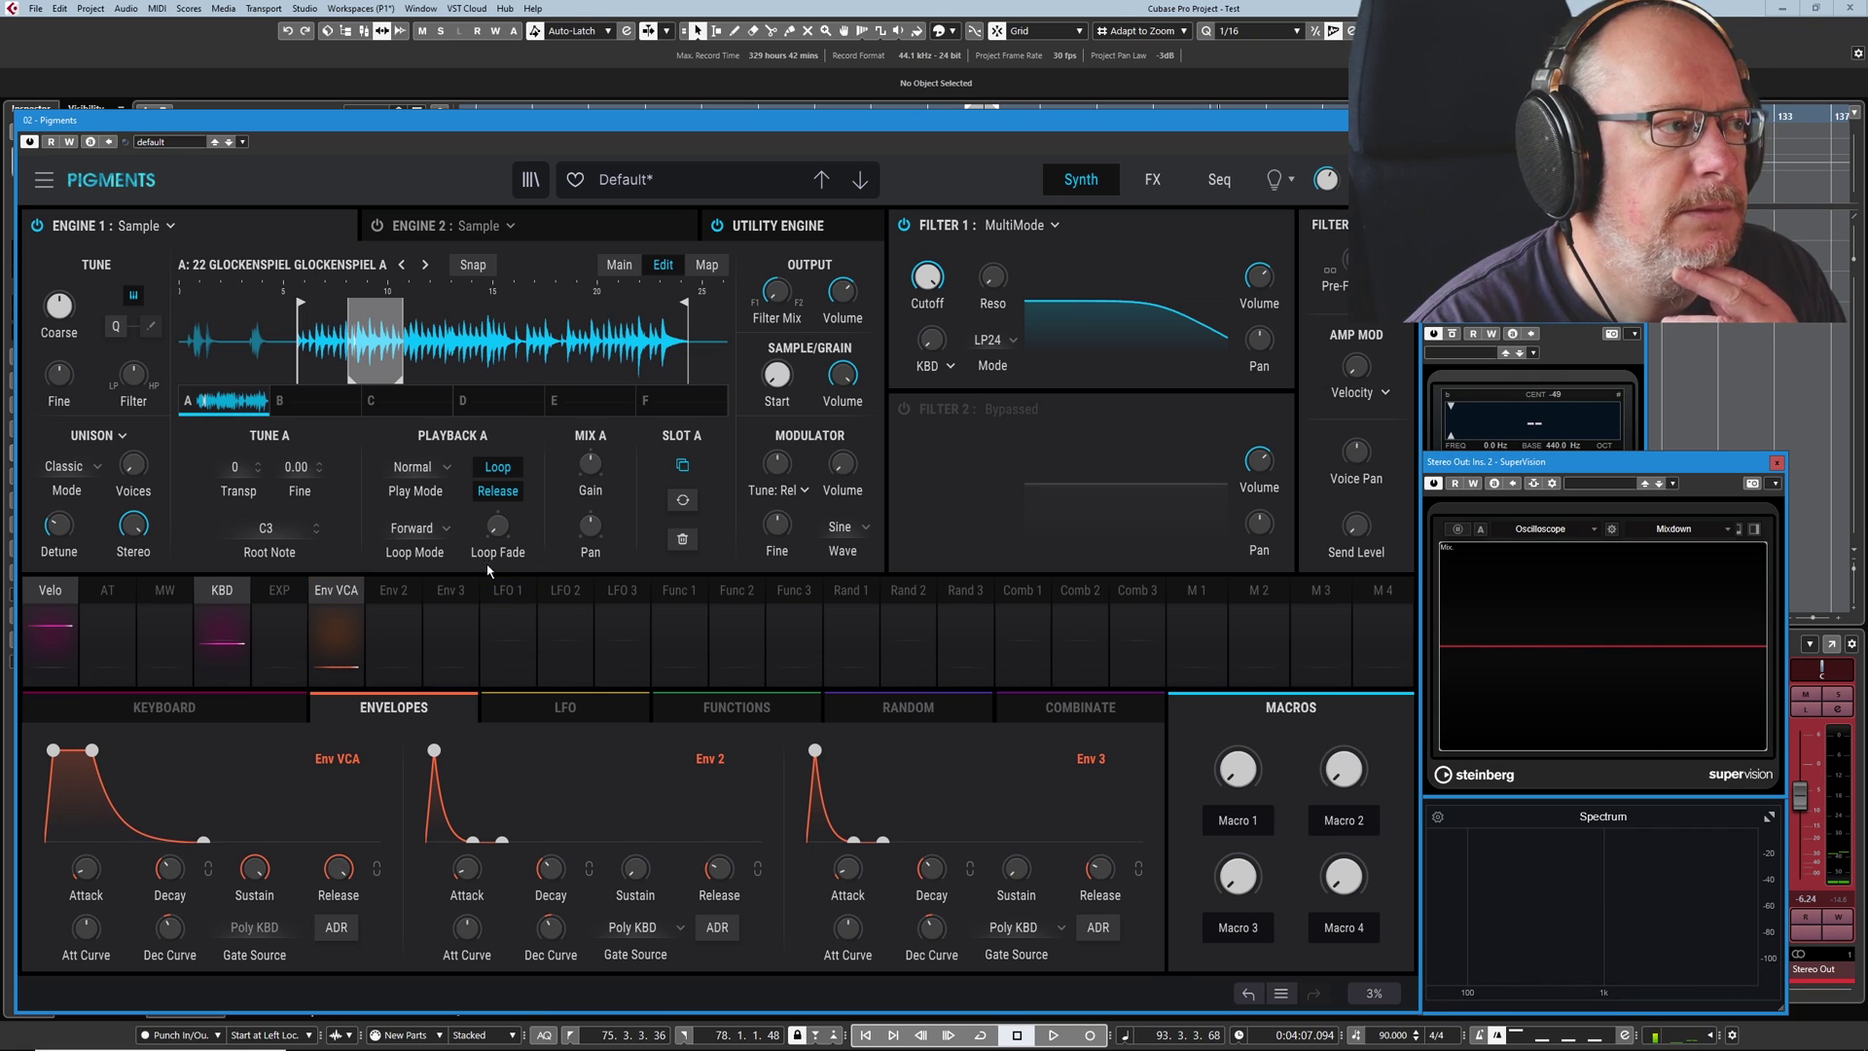
mouse_move(349, 380)
left_mouse_down()
mouse_move(330, 380)
mouse_move(361, 381)
left_mouse_up()
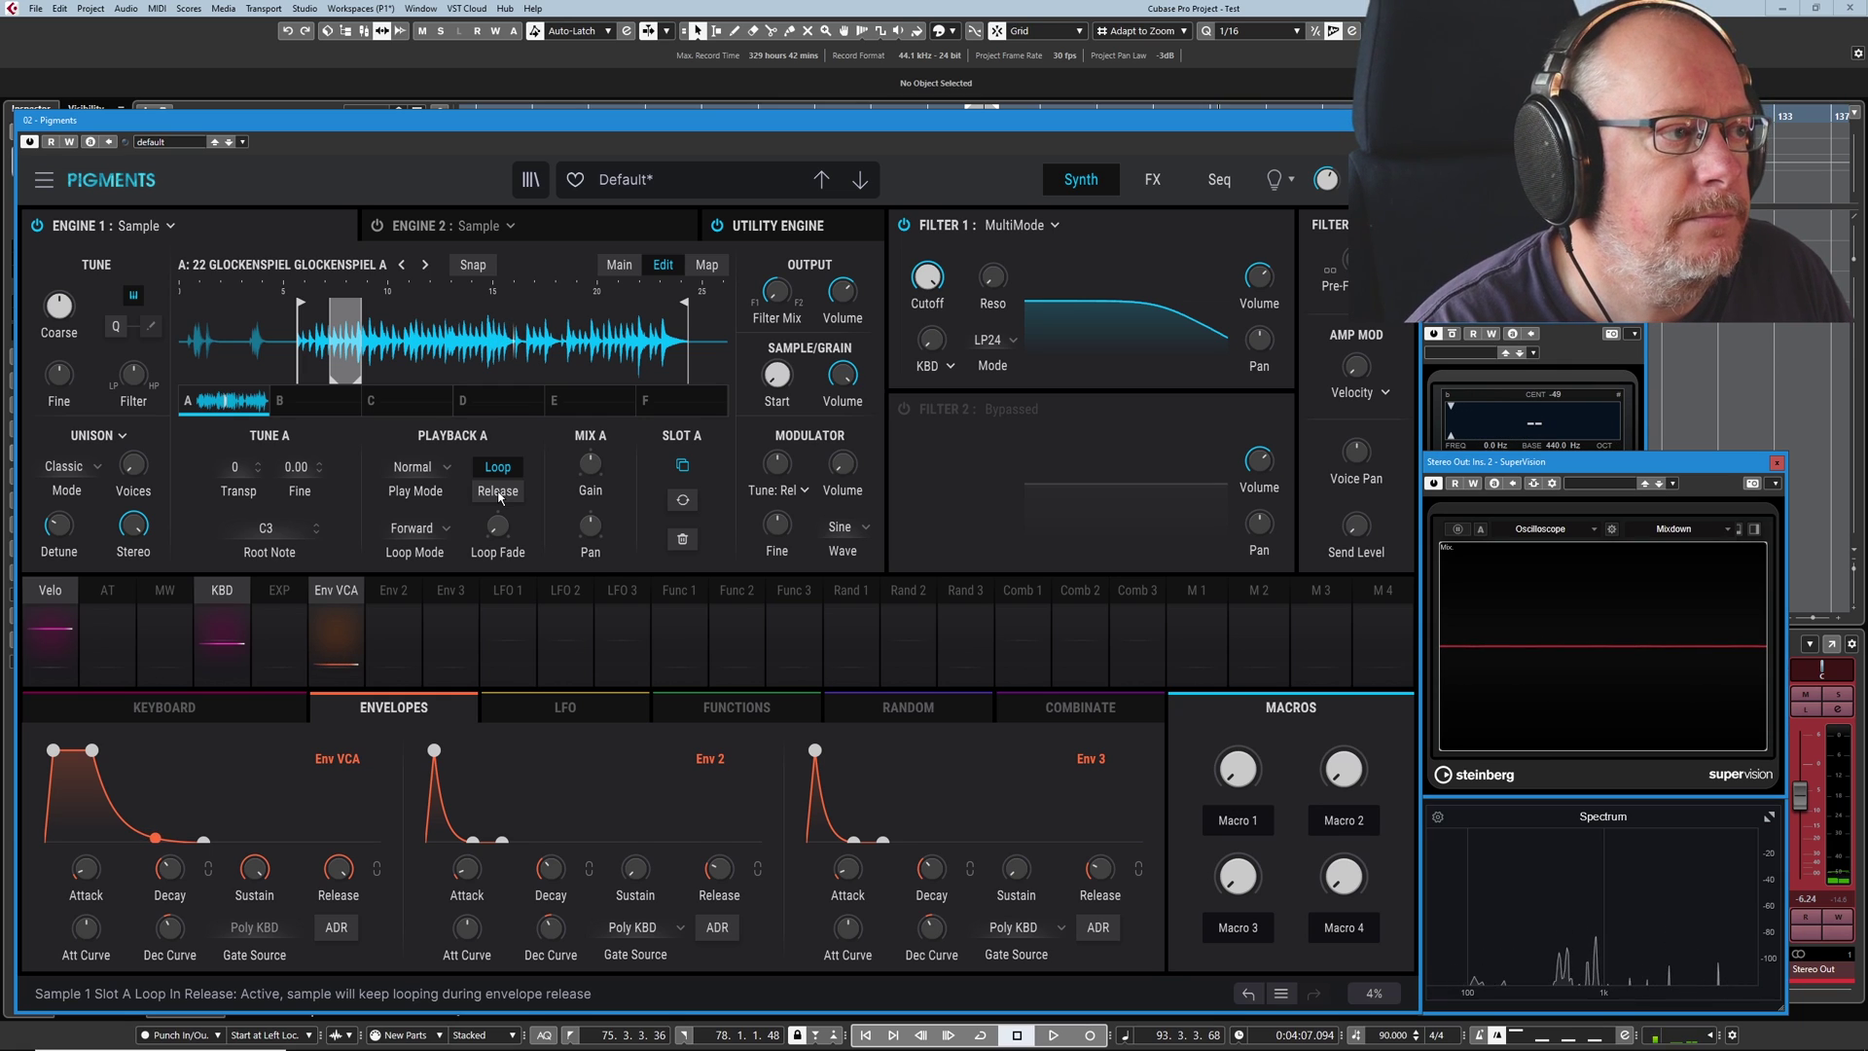
left_click(418, 467)
left_click(471, 536)
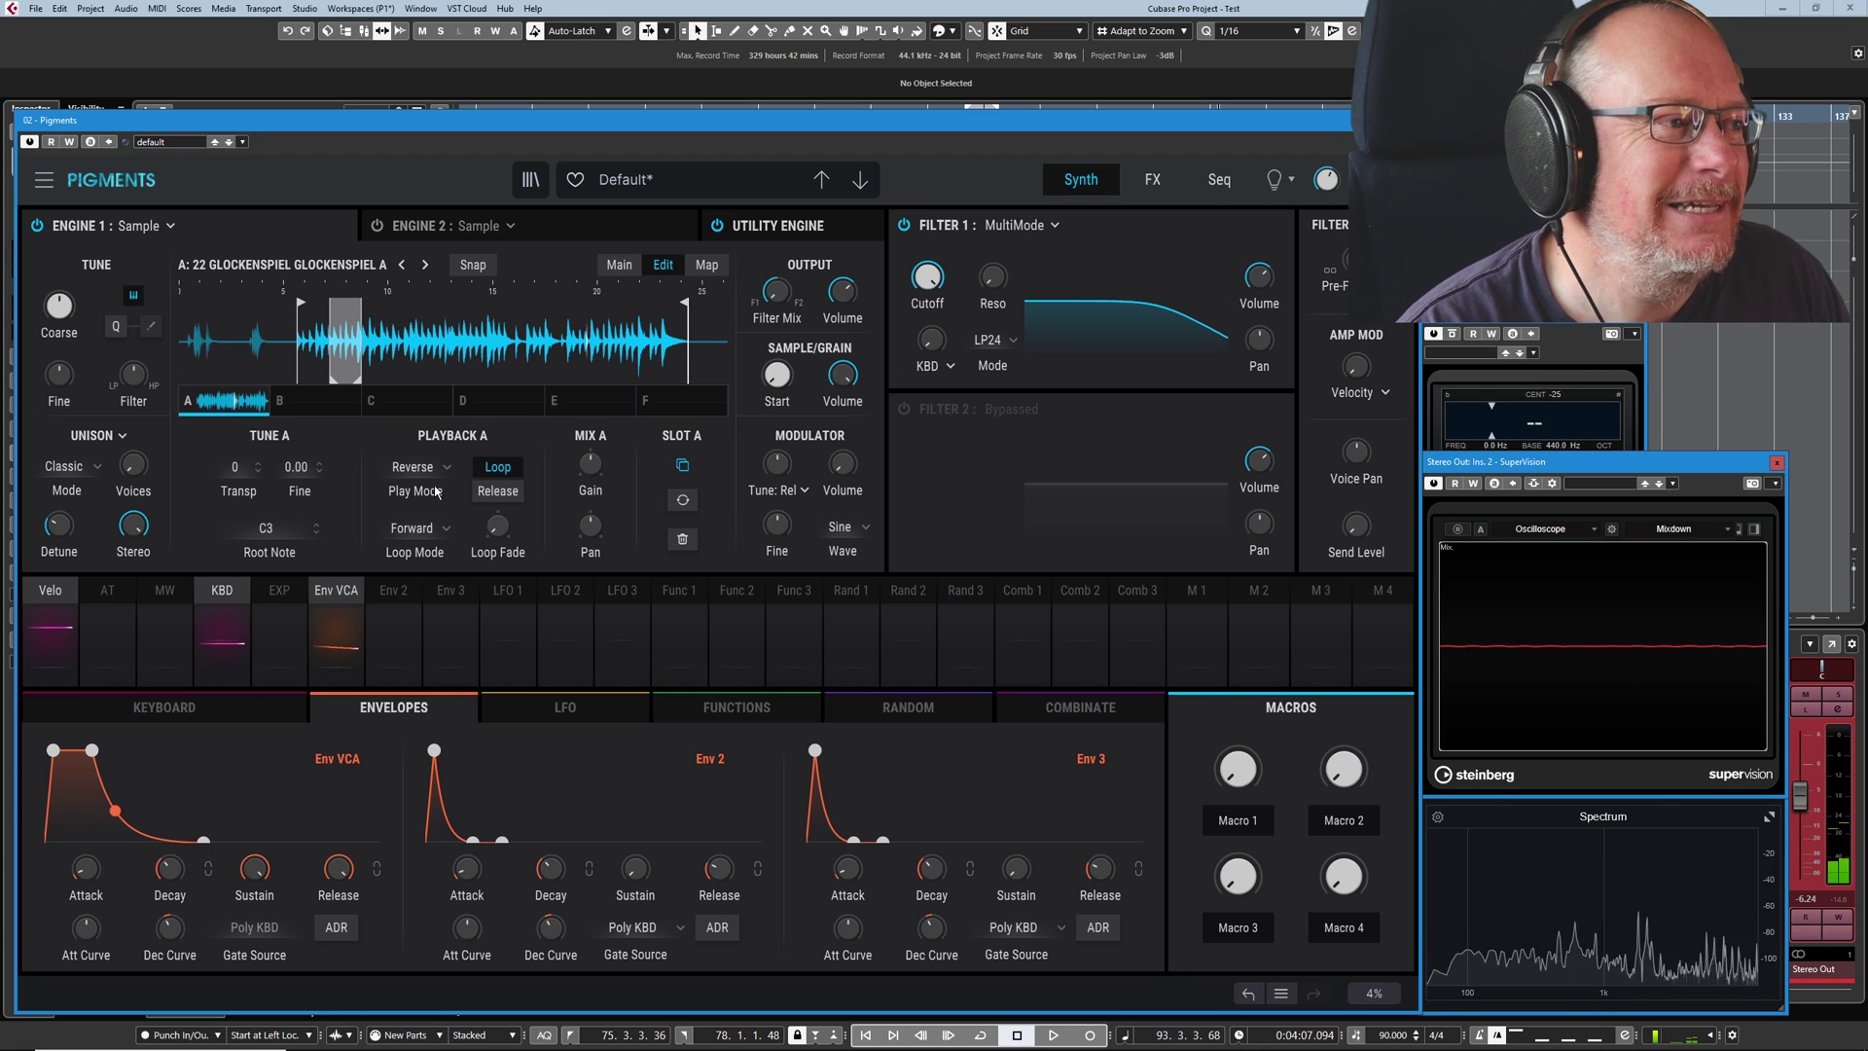
left_click(412, 466)
left_click(388, 524)
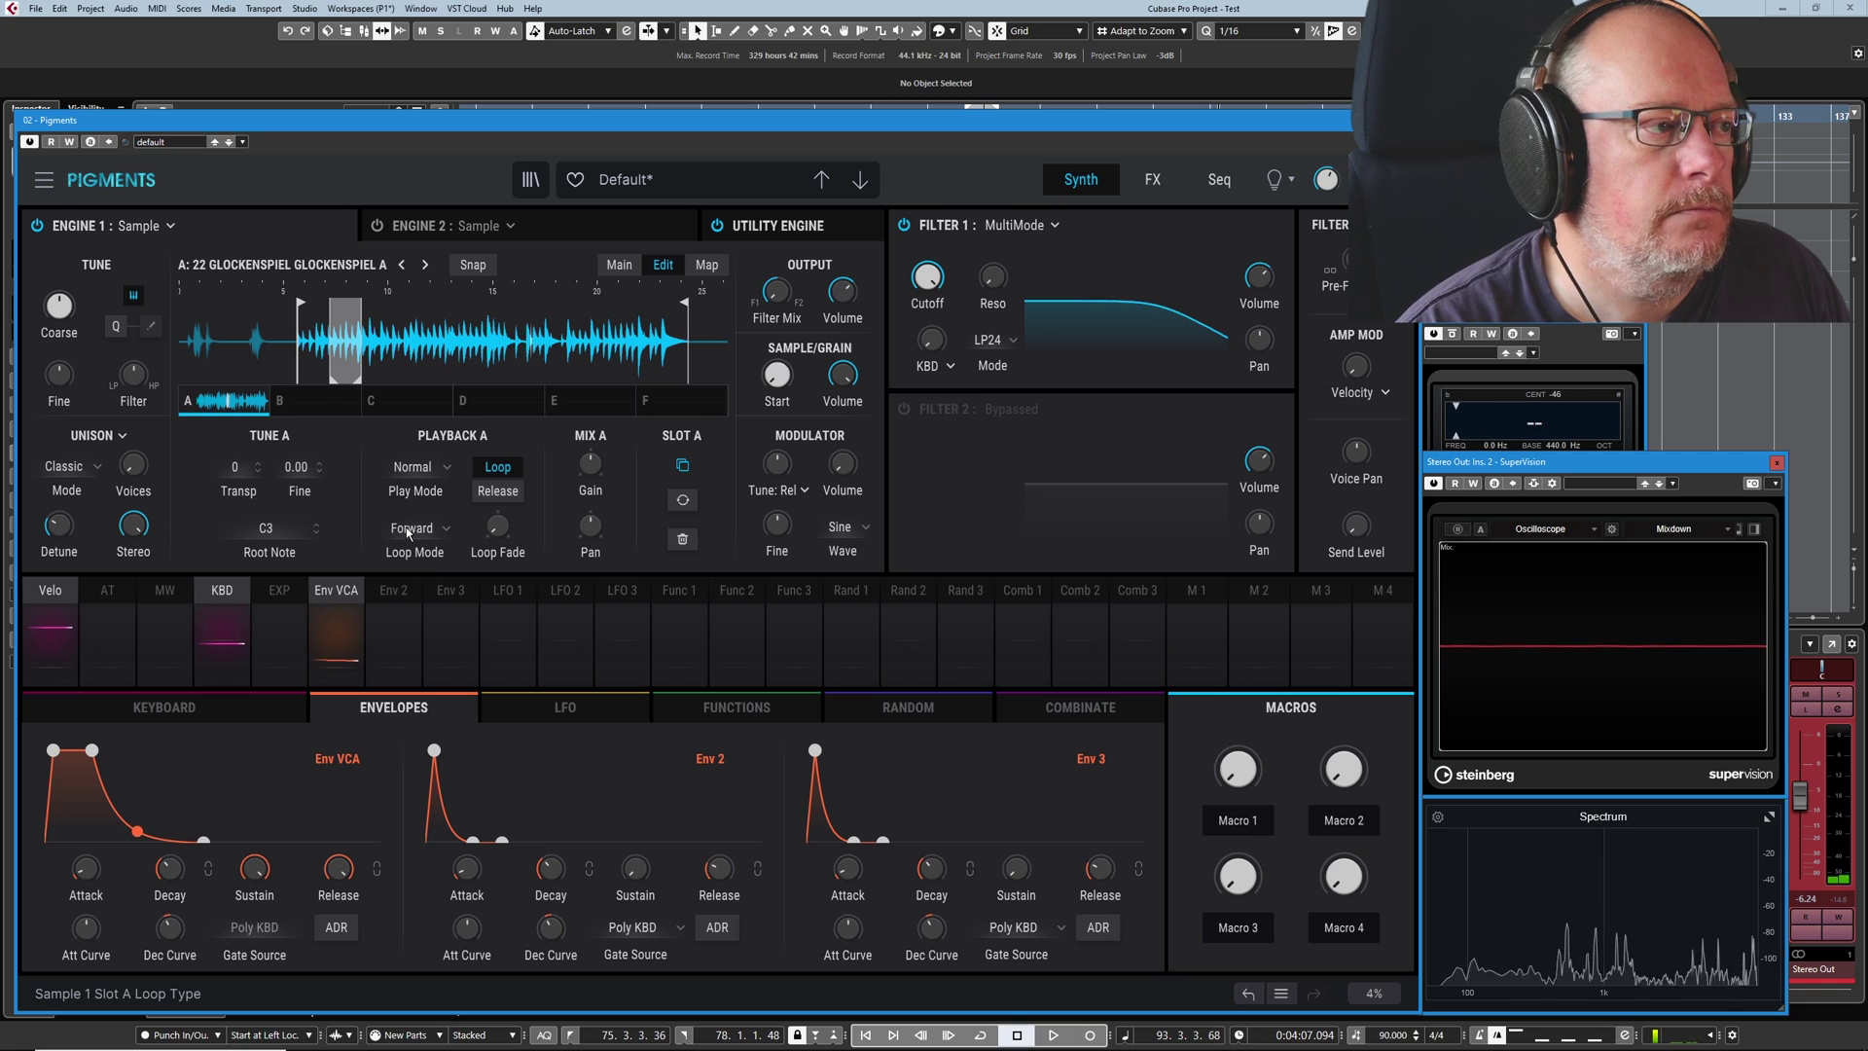
left_click(407, 530)
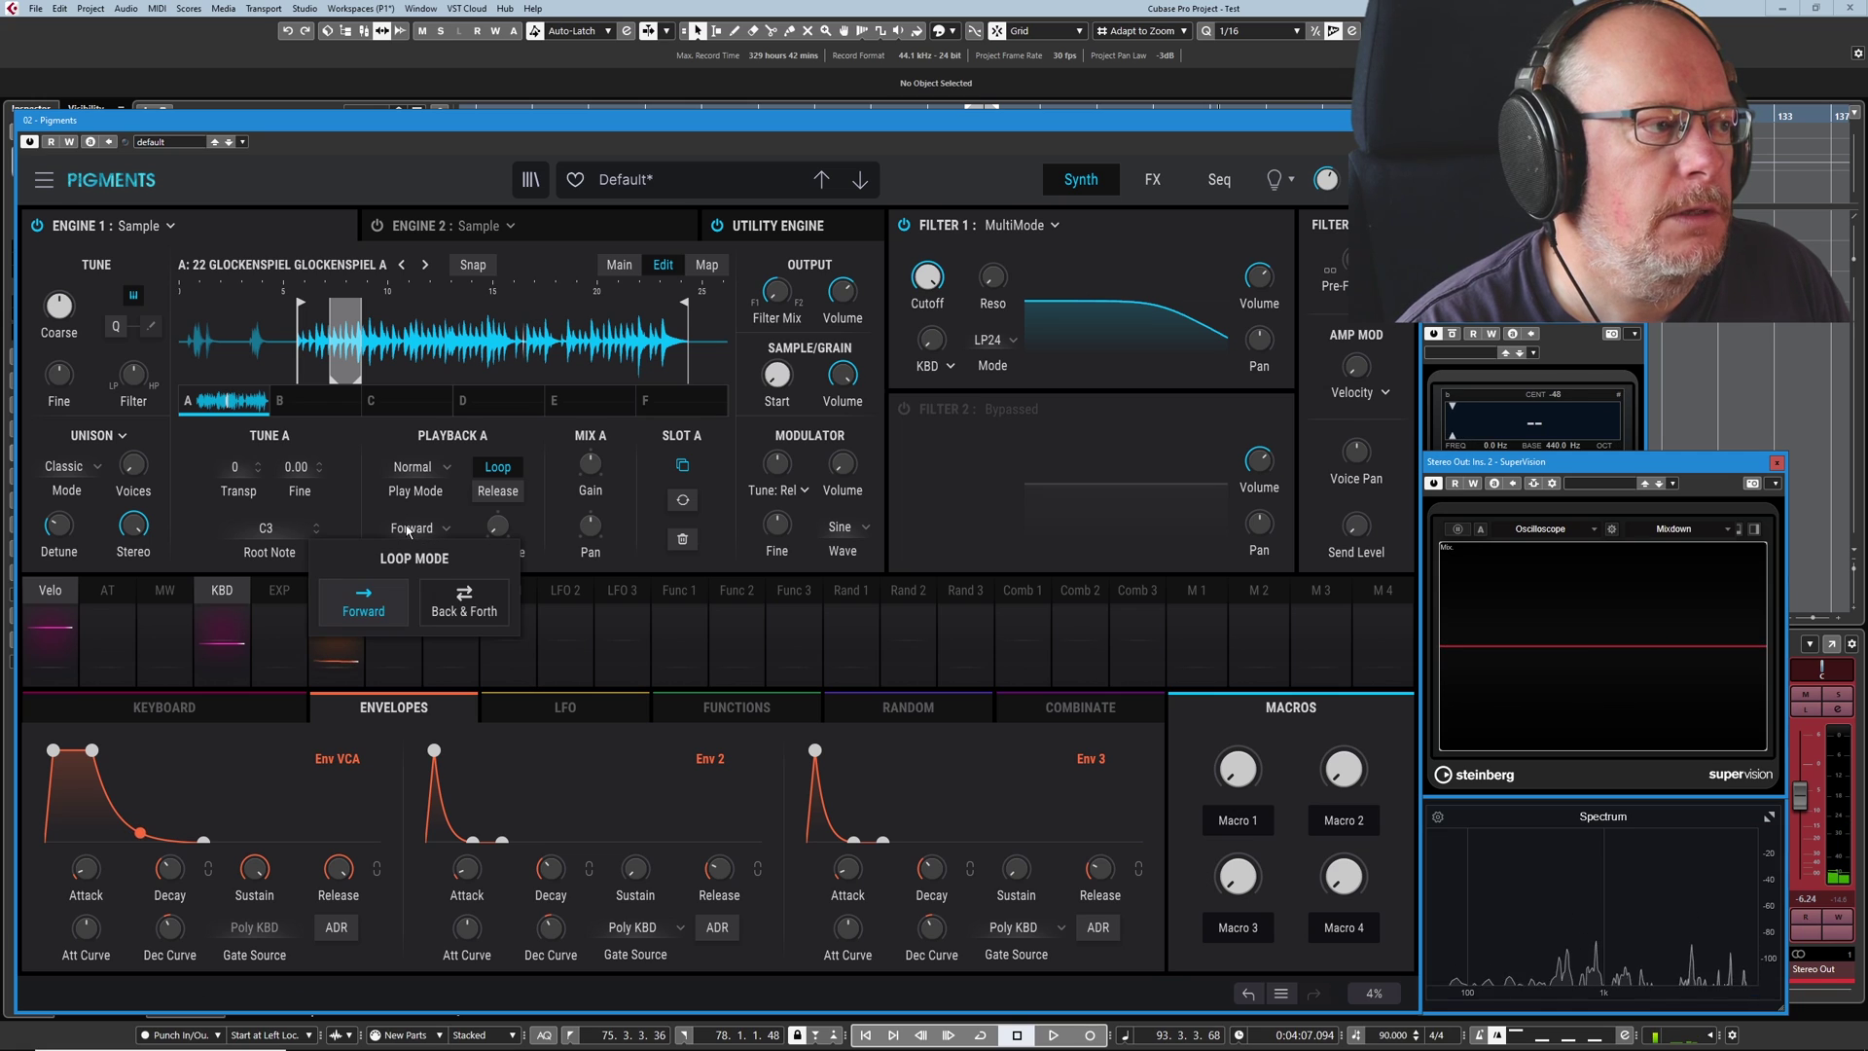
left_click(439, 605)
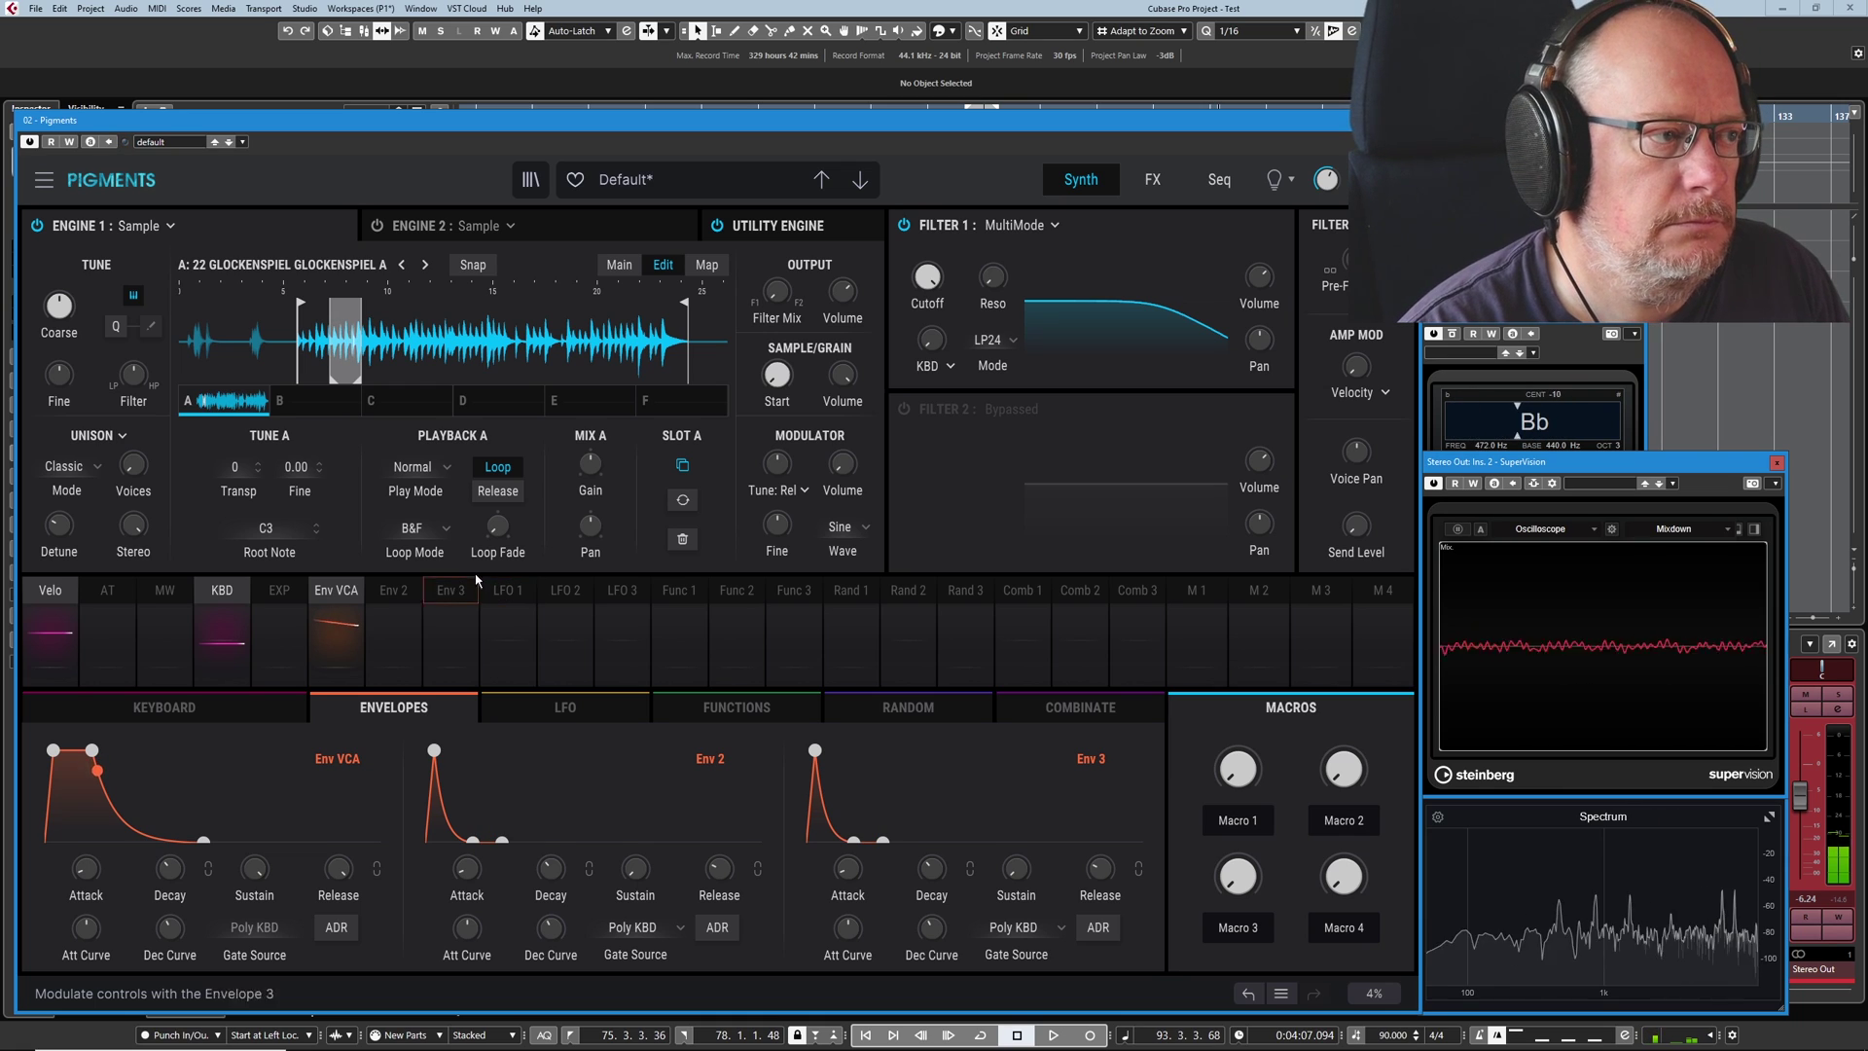
left_click(416, 527)
left_click(413, 584)
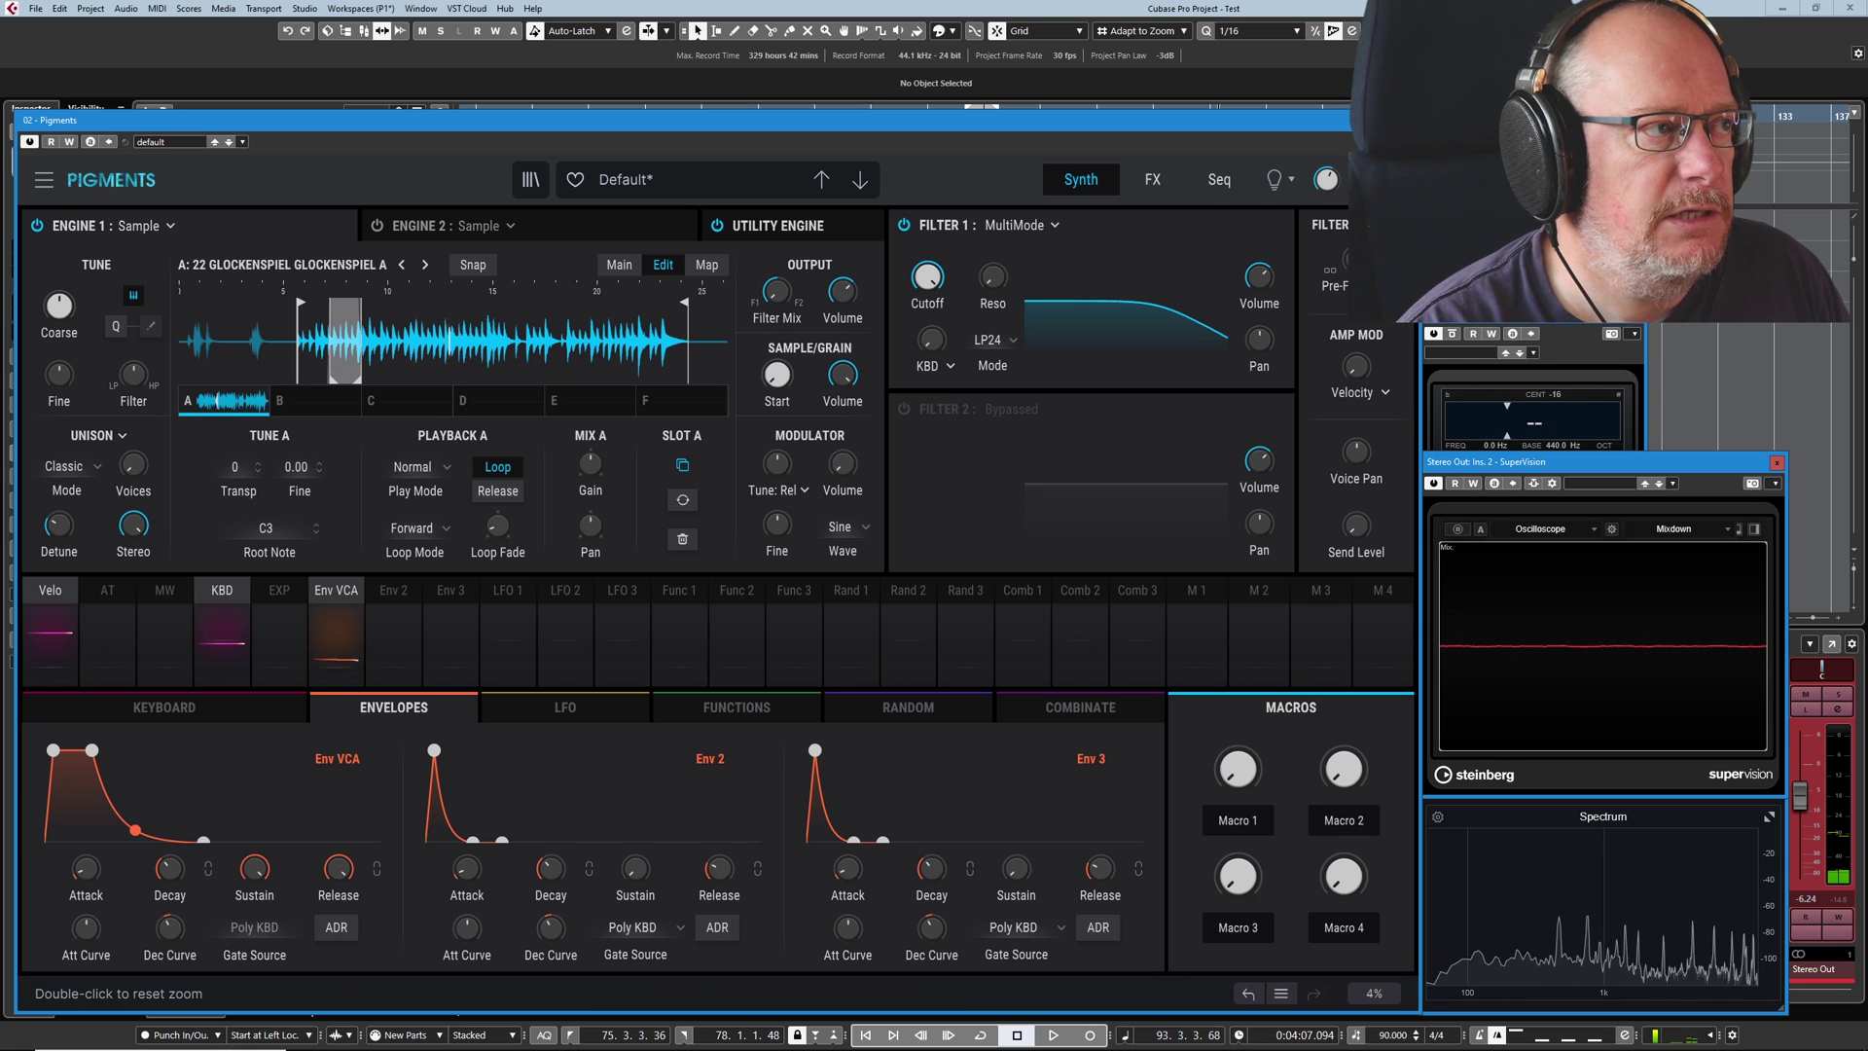
Zoom into the waveform and raise Loop Fade to 0.356 to crossfade the loop edges
scroll(451, 340, "up", 5)
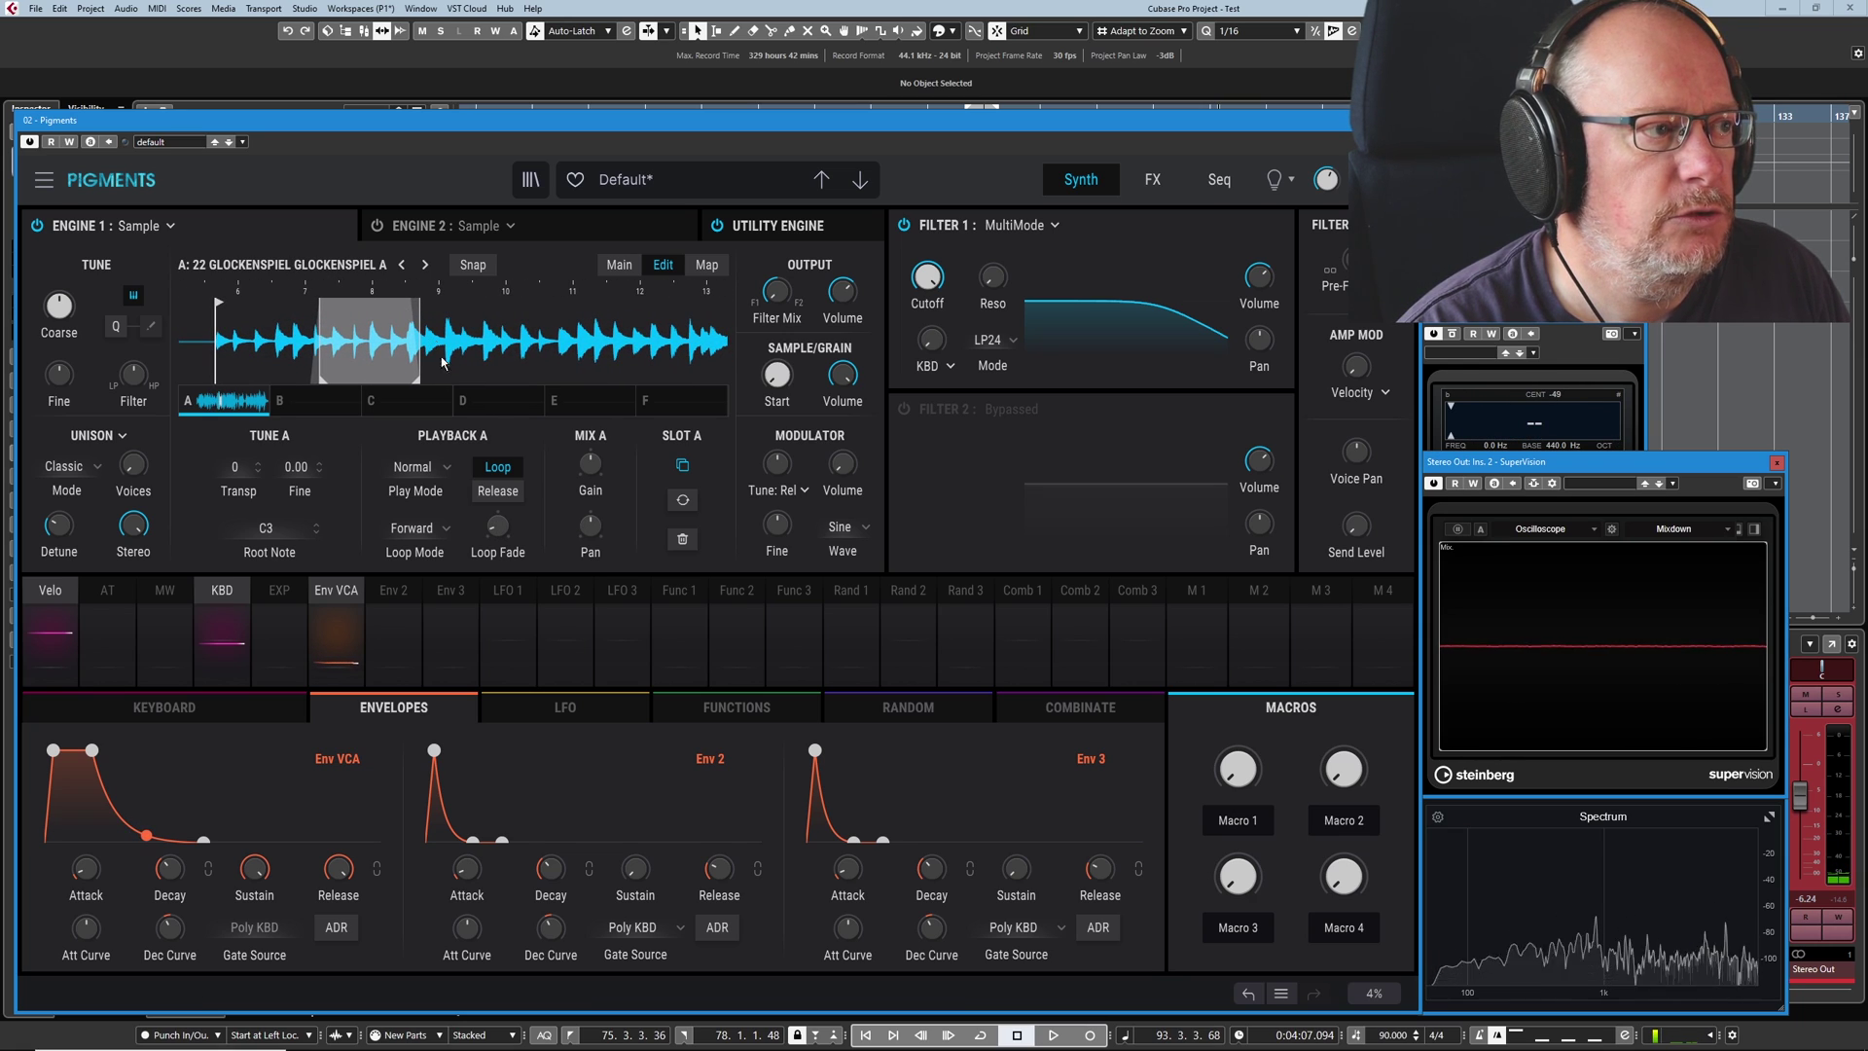
left_click_drag(497, 526, 497, 442)
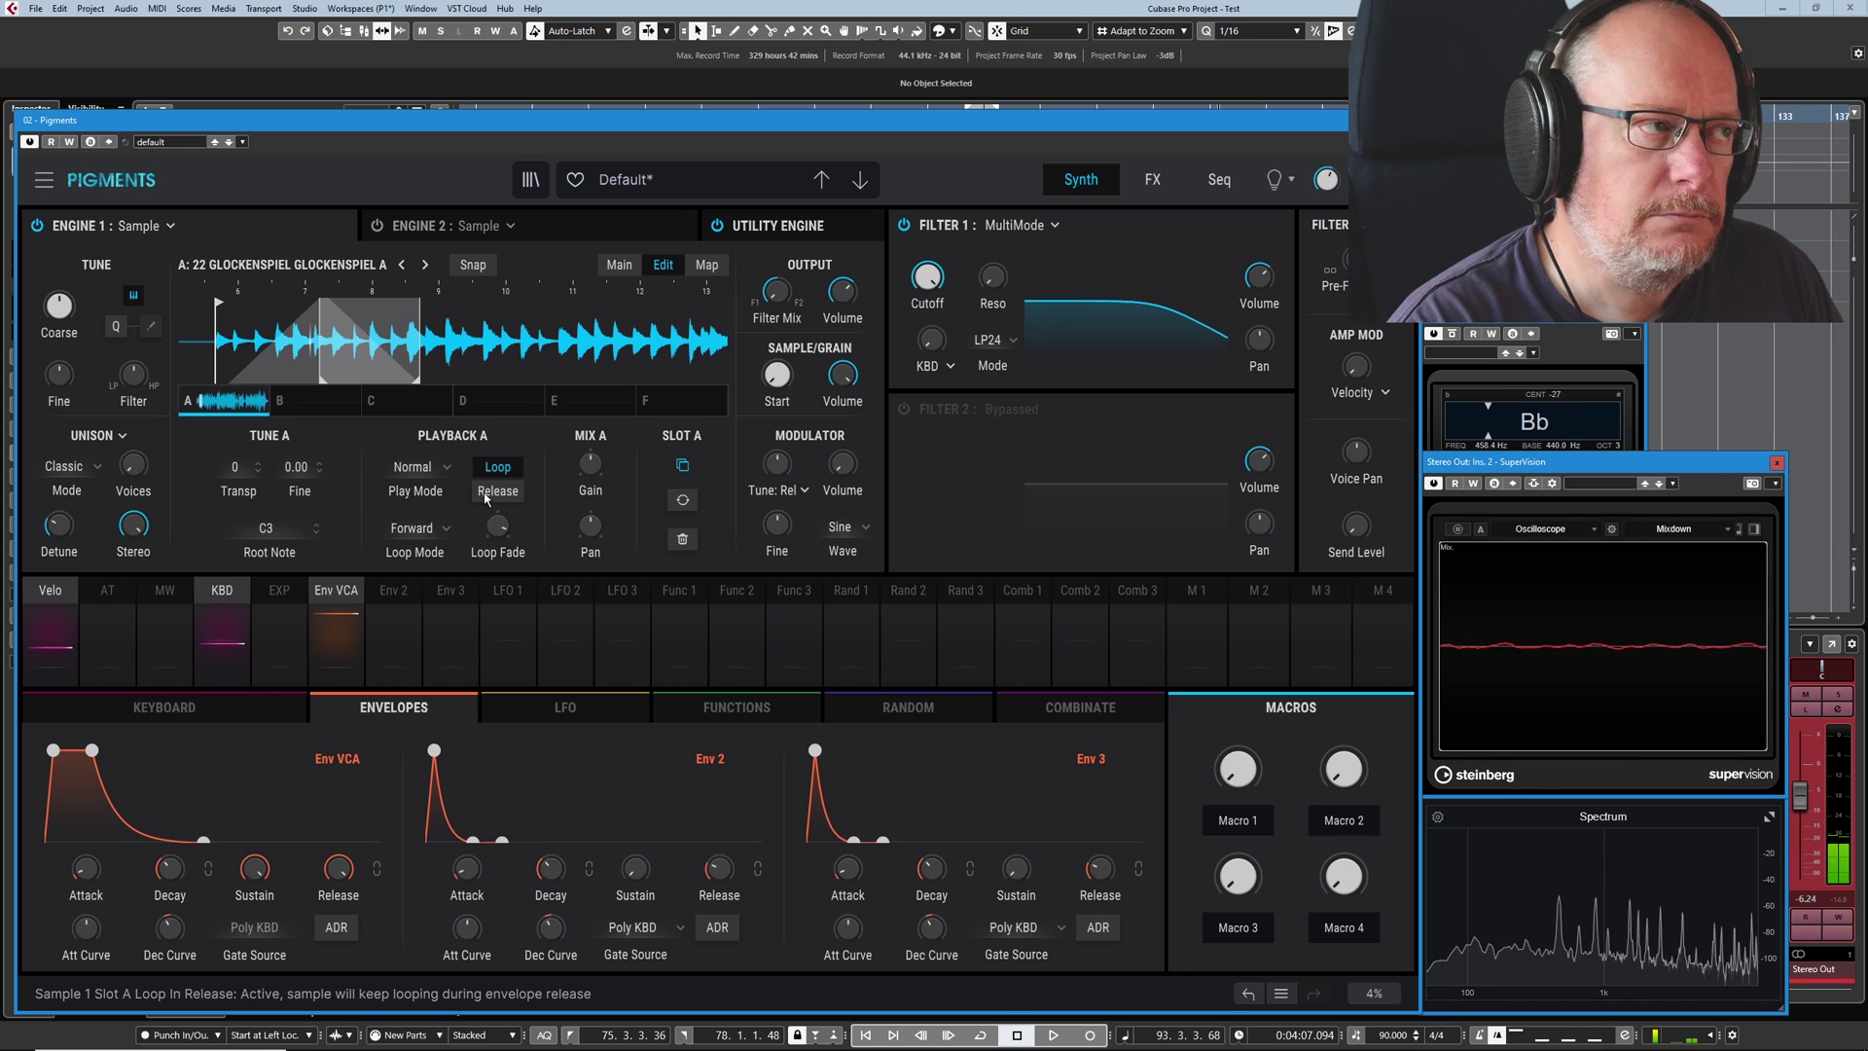
mouse_move(598, 468)
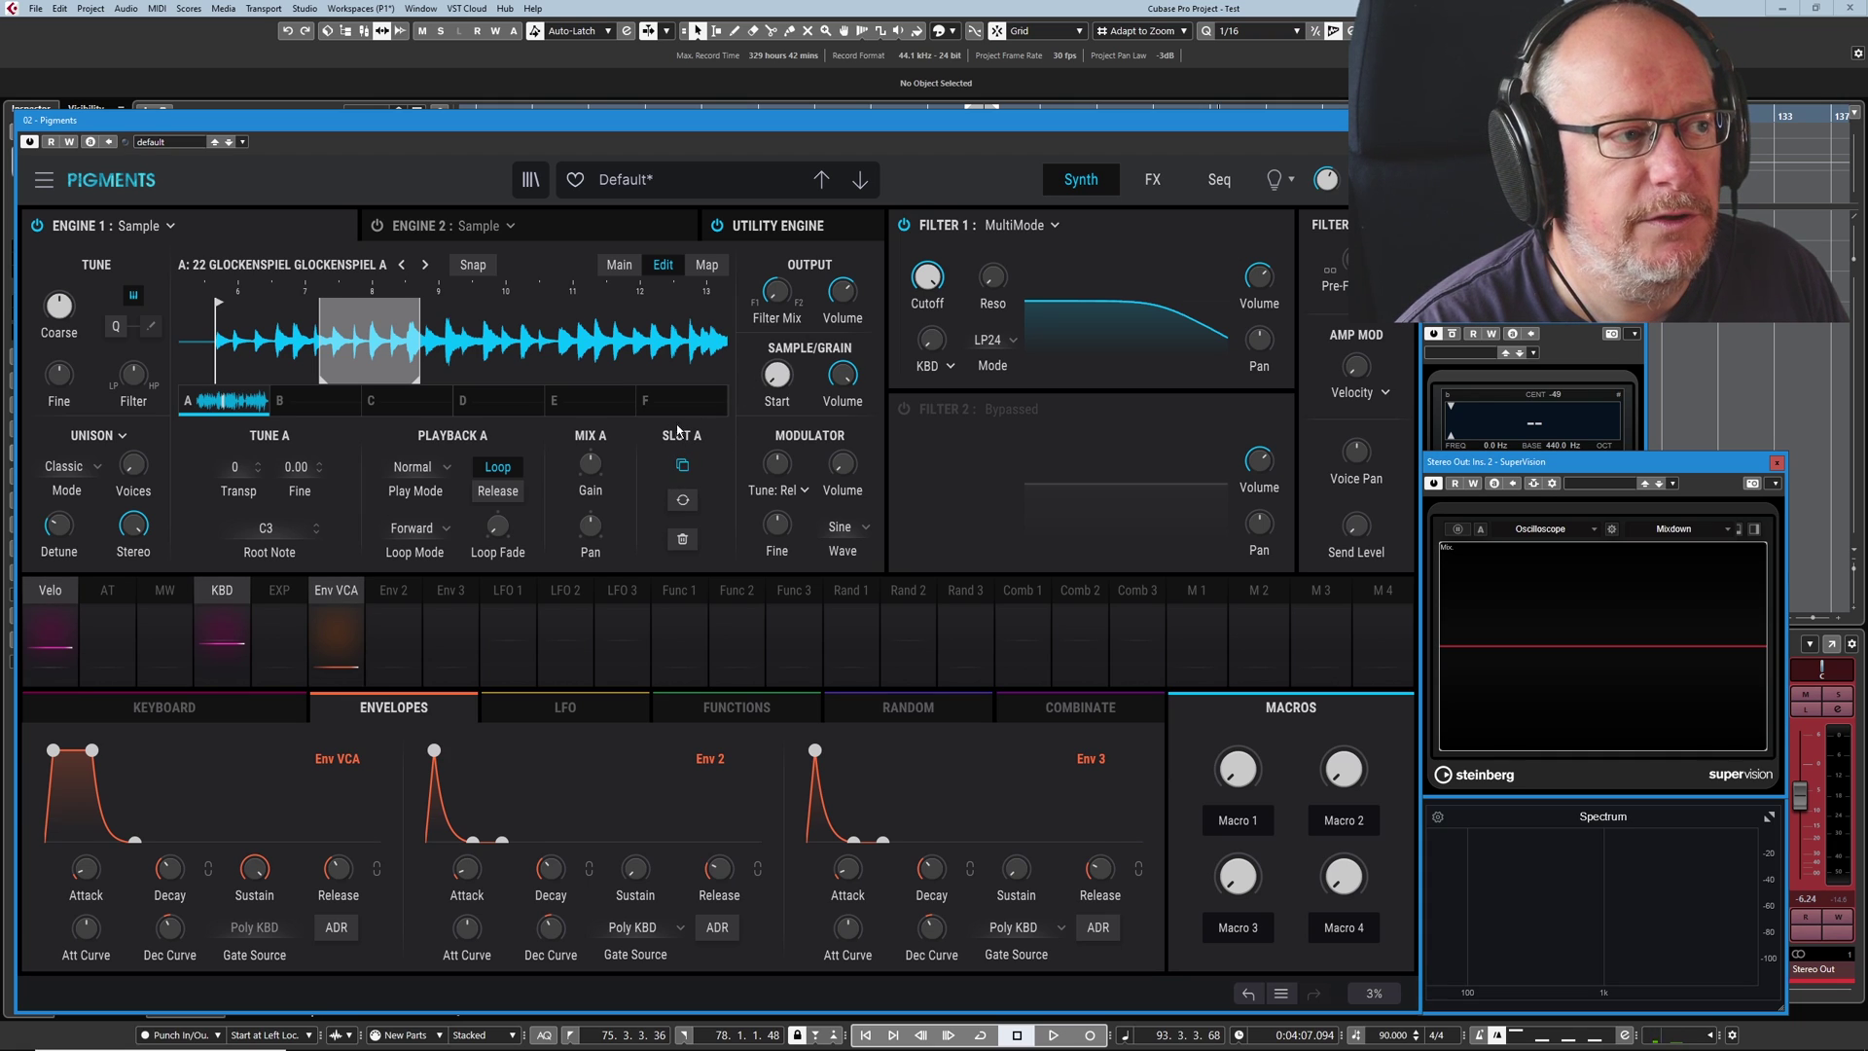
Copy slot A's glockenspiel into slot B and widen its loop and move its start later
left_click(684, 466)
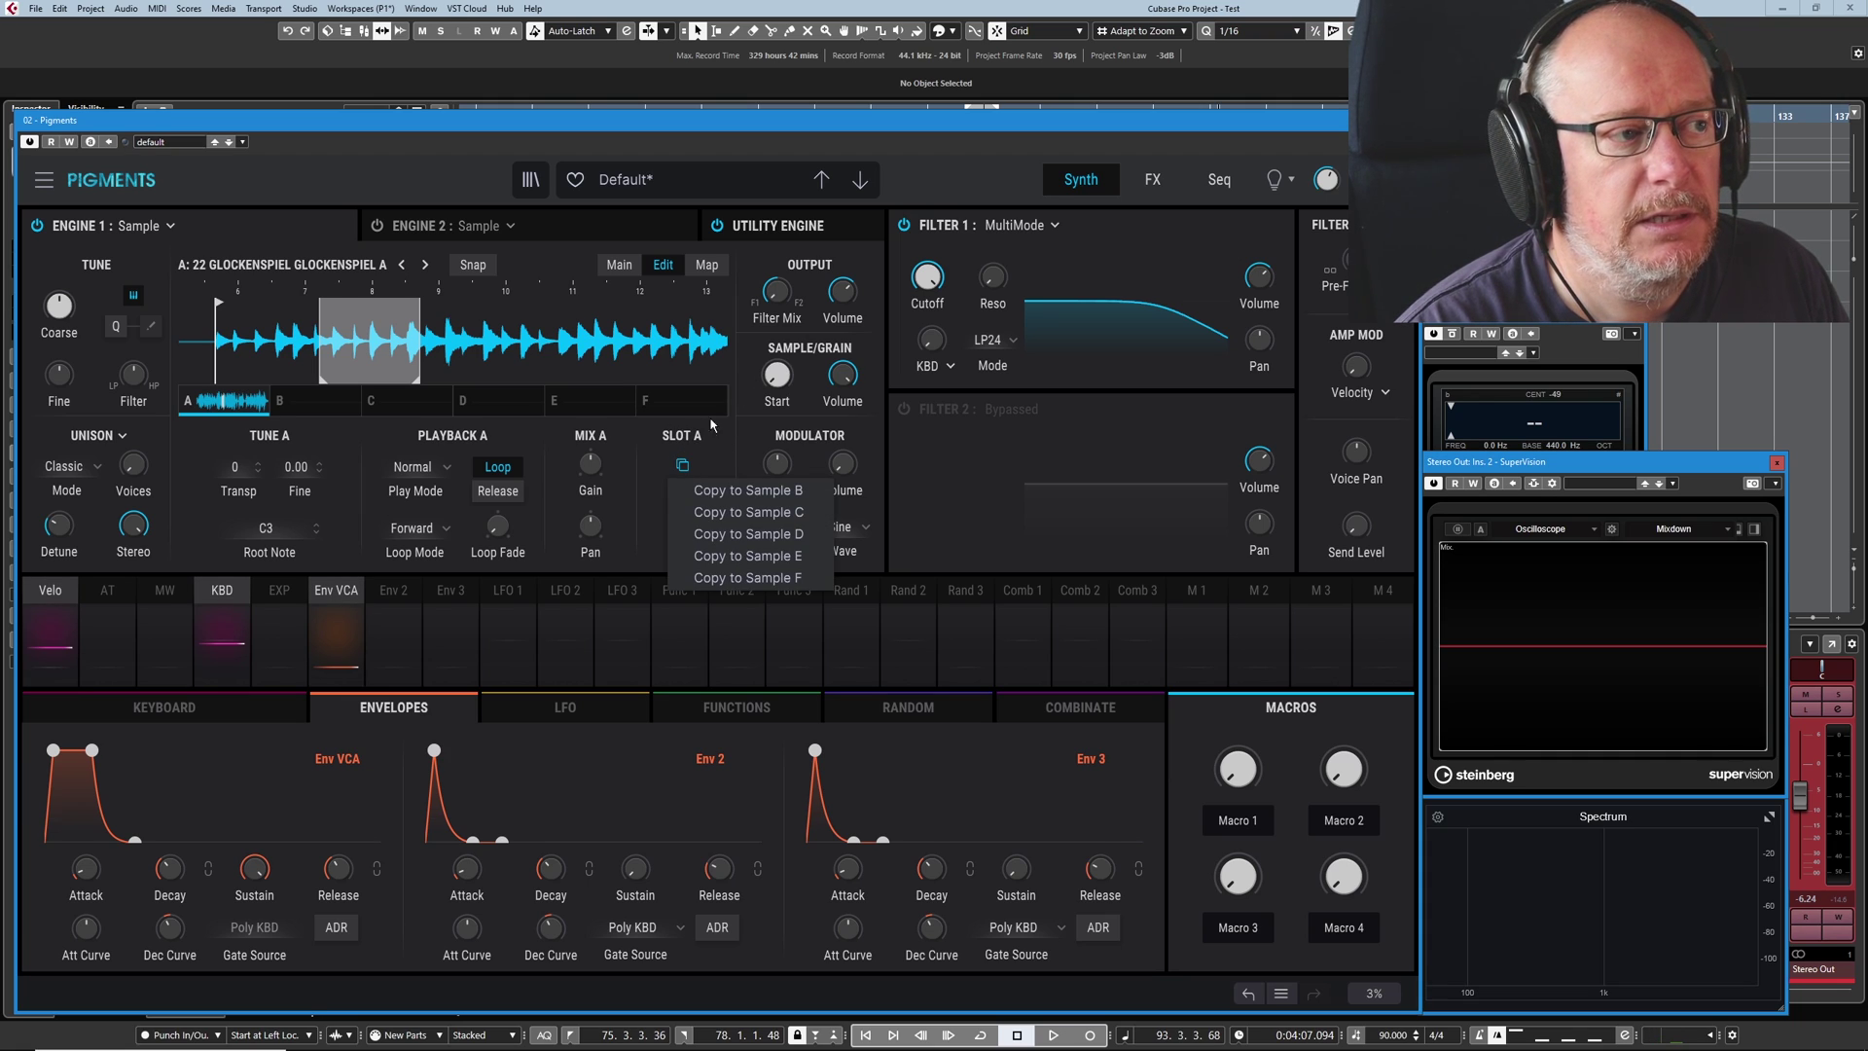
left_click(764, 492)
left_click(321, 401)
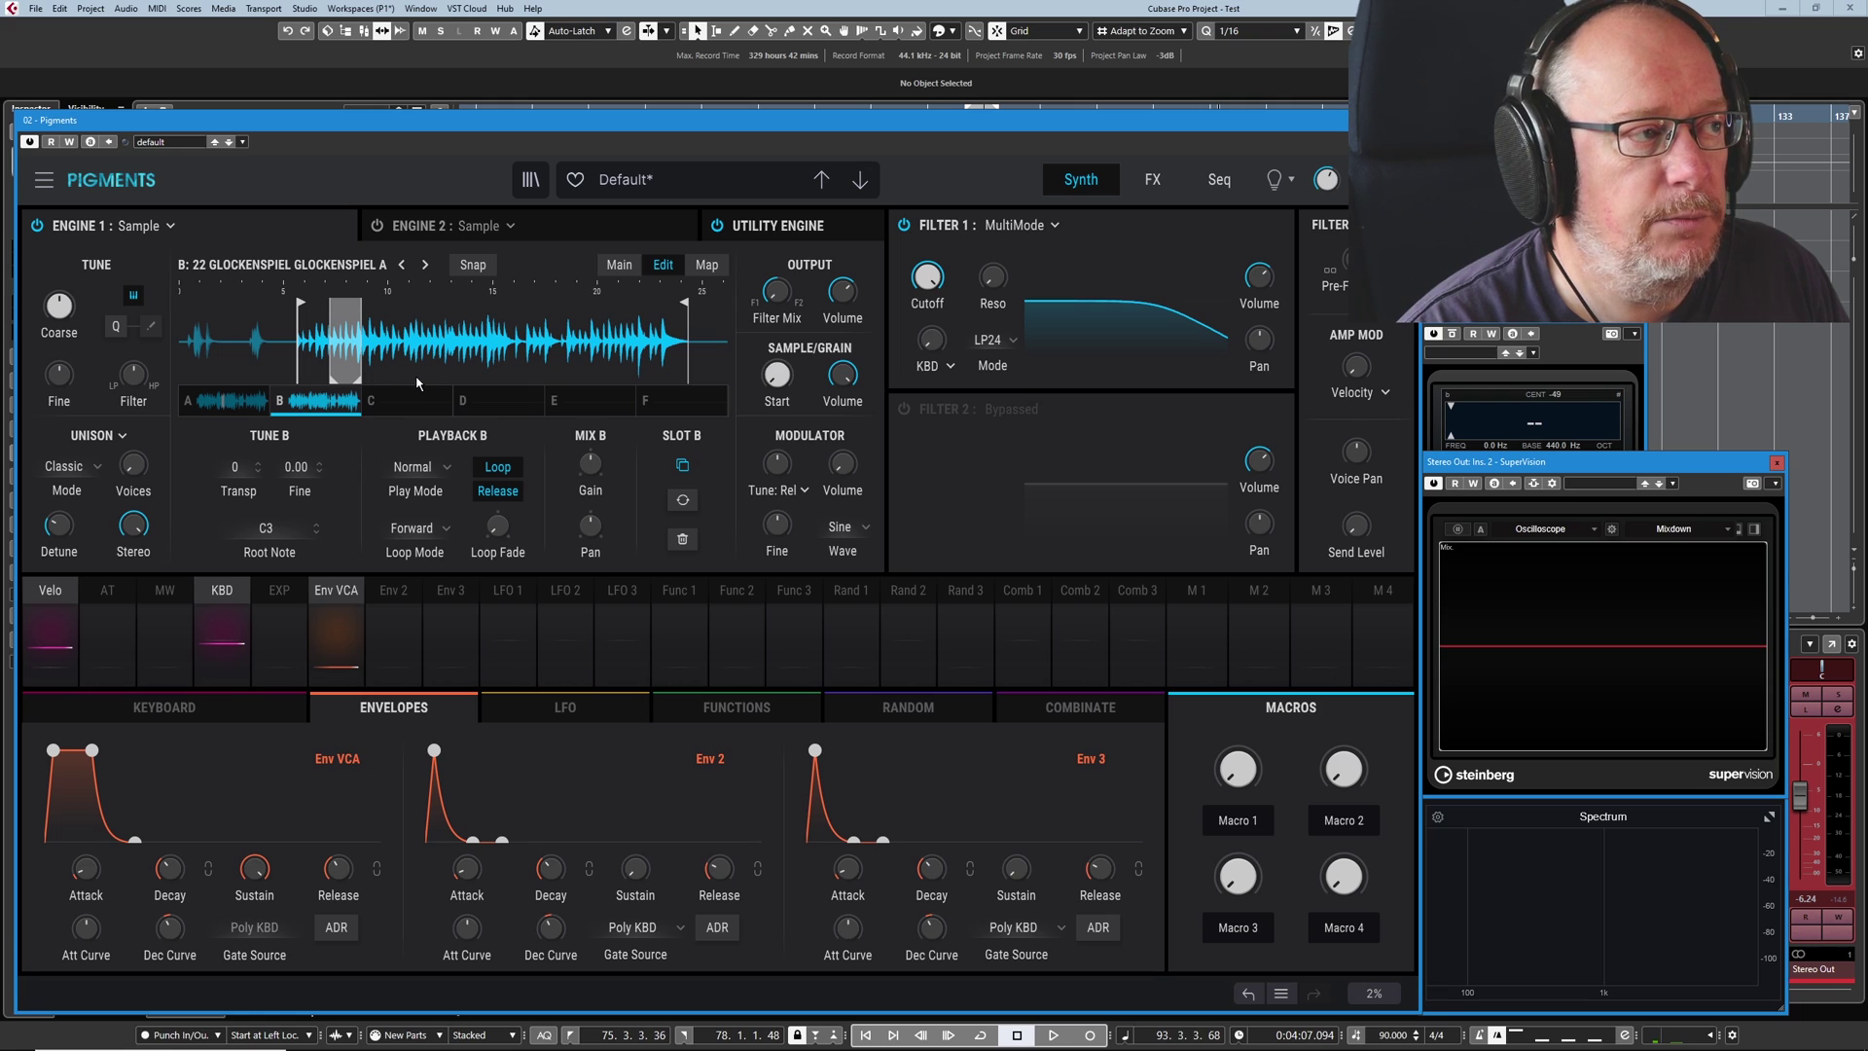
left_click_drag(362, 382, 403, 382)
left_click_drag(297, 302, 375, 300)
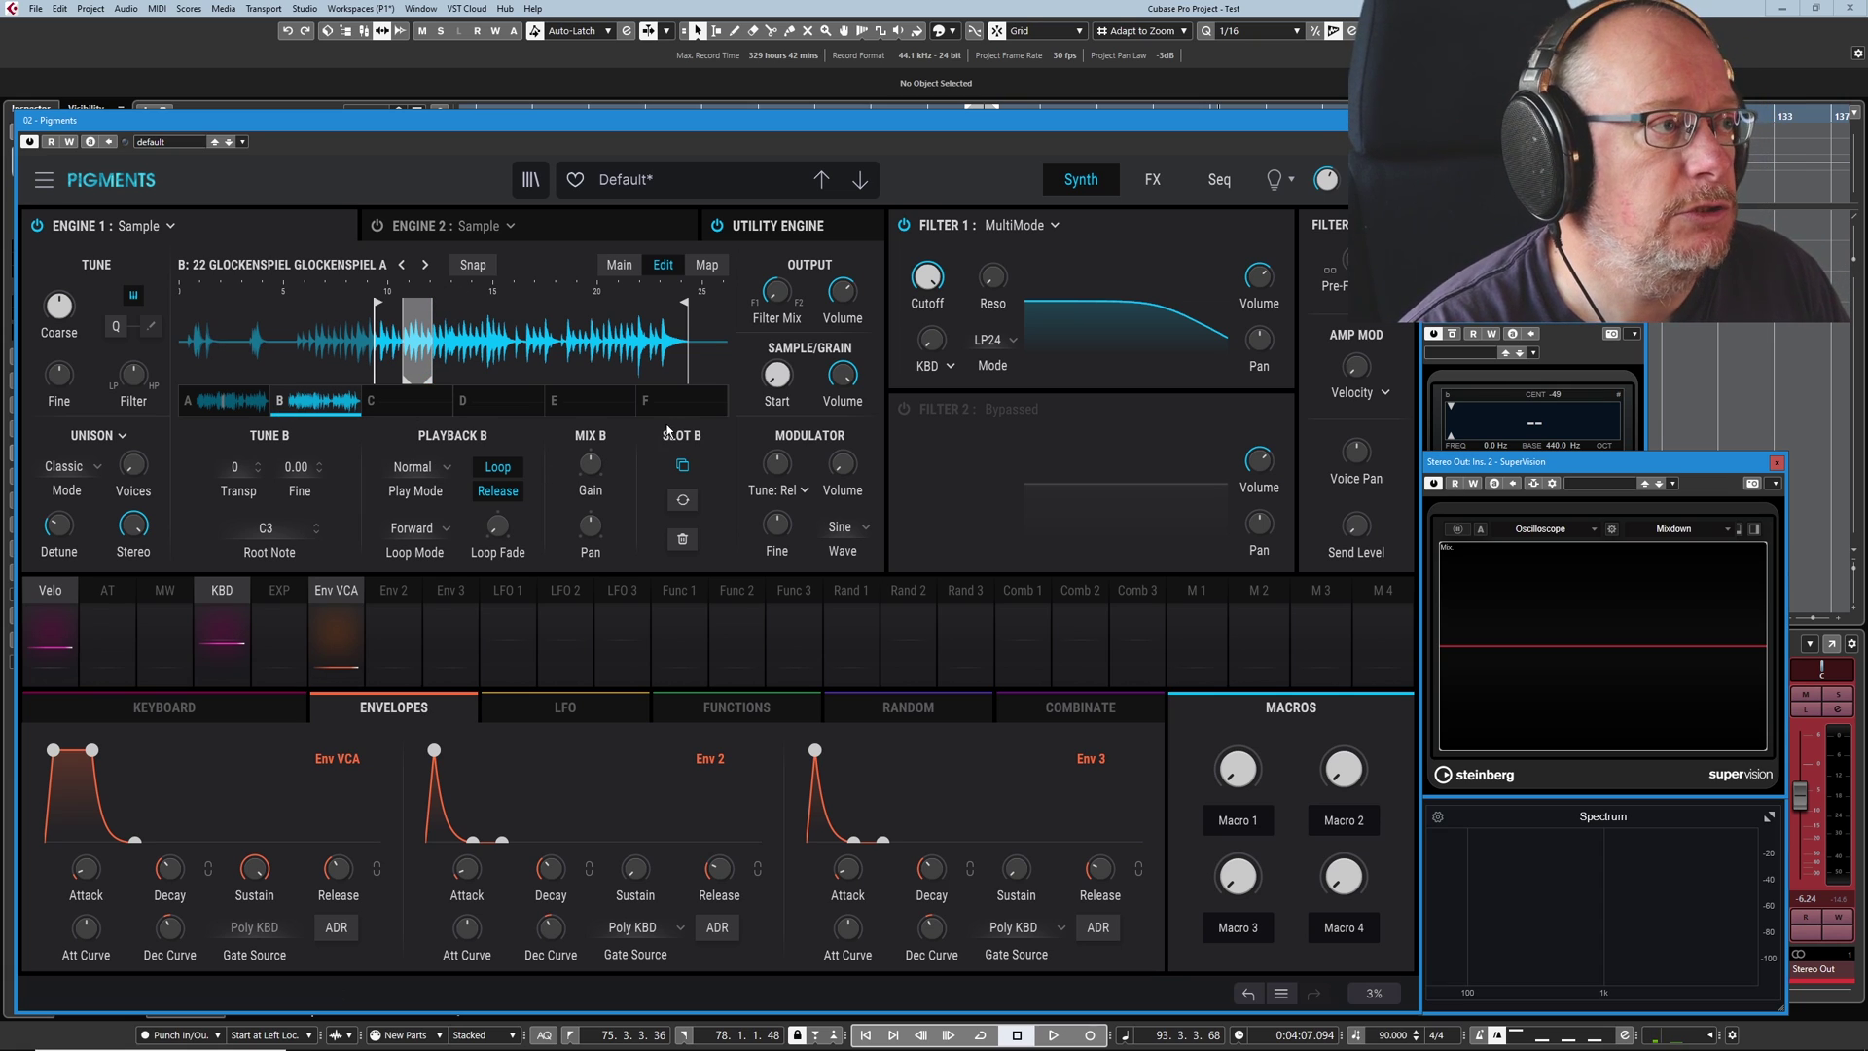
Delete slot B's sample, then reset slot A's glockenspiel to its default settings
left_click(683, 540)
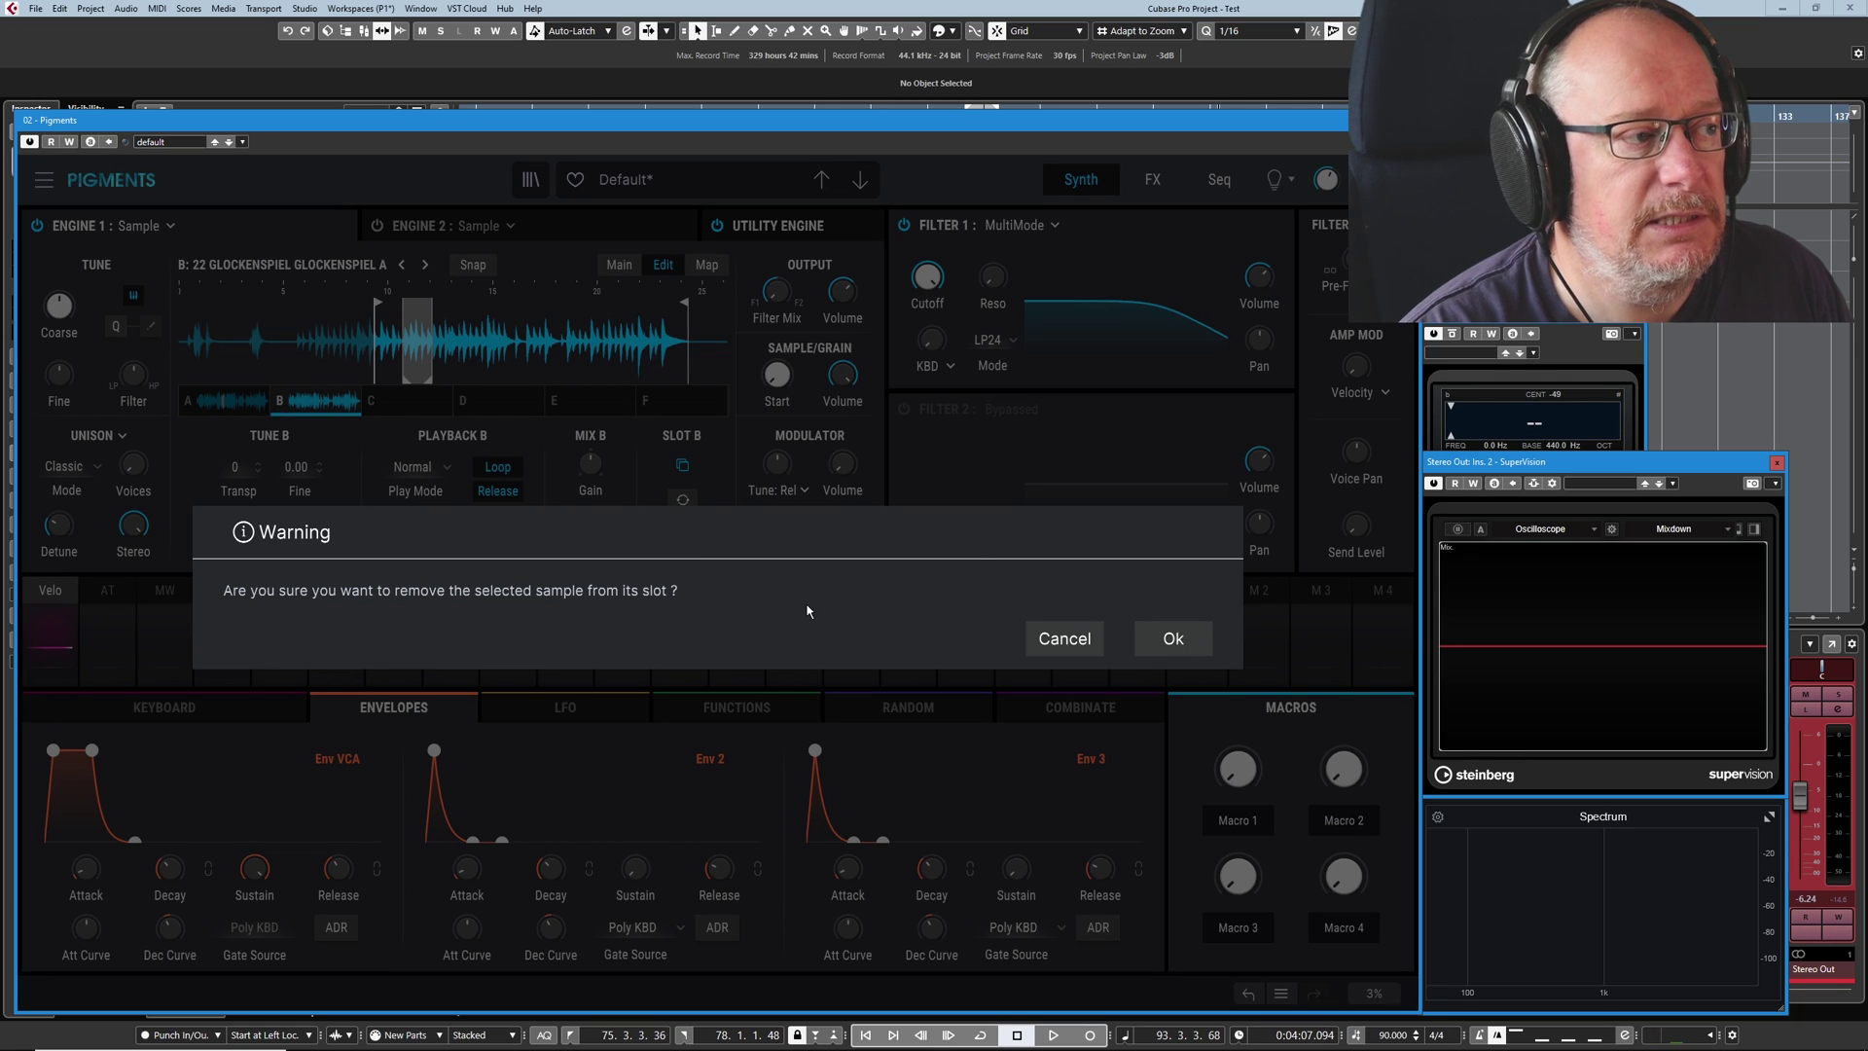
left_click(1175, 640)
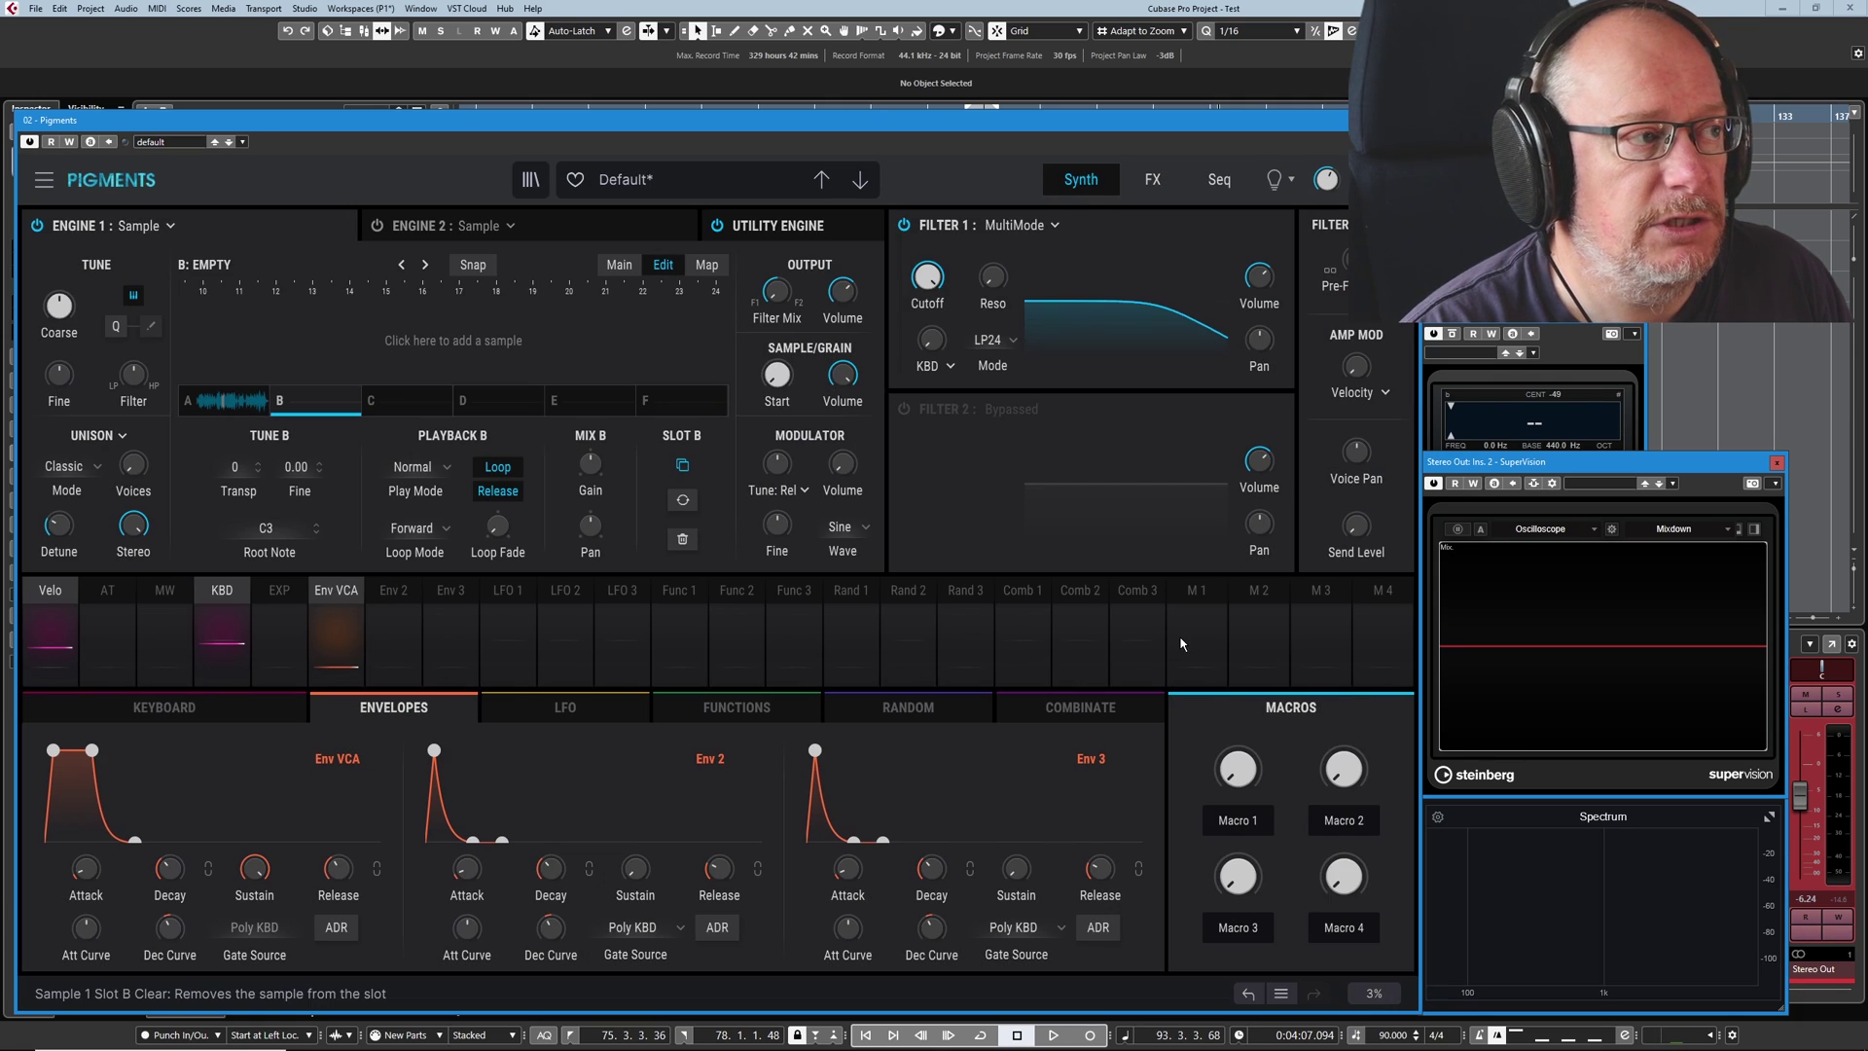
left_click(239, 406)
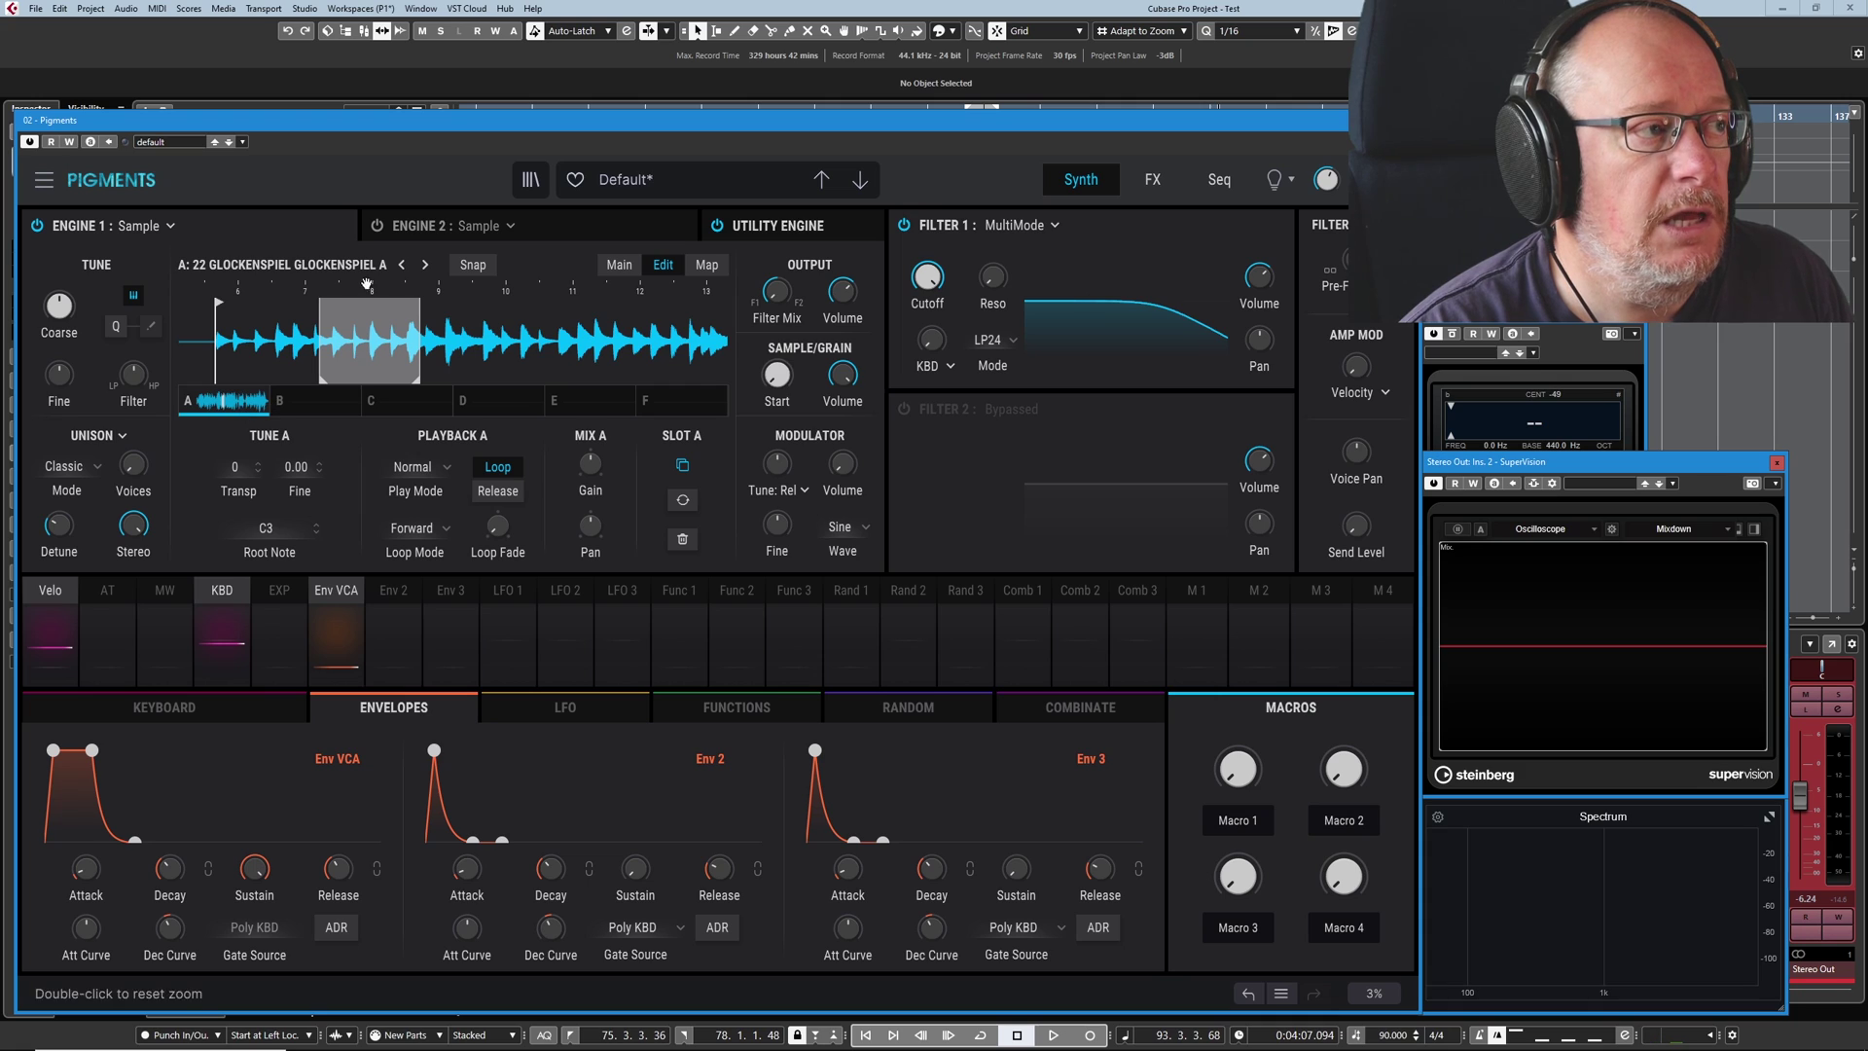
left_click(683, 502)
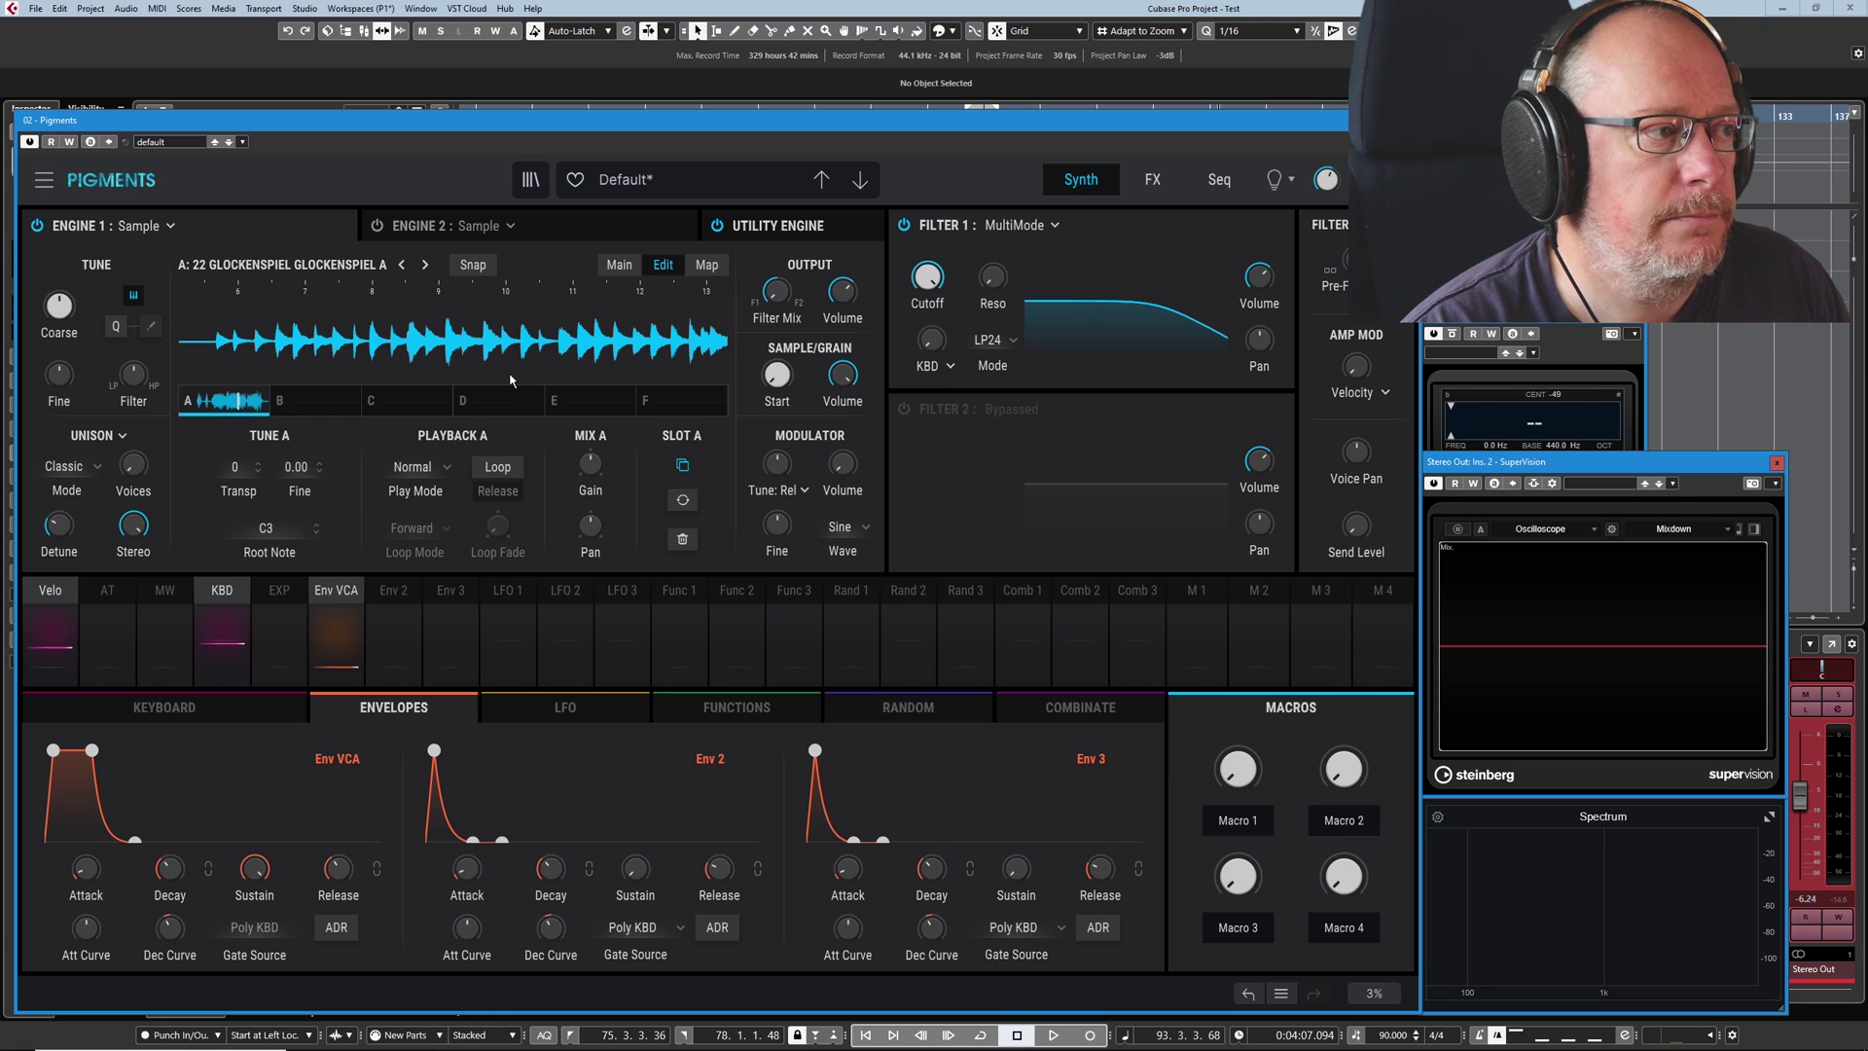
Show Engine 1's sample map, in Single mode with the glockenspiel in slot A
left_click(706, 269)
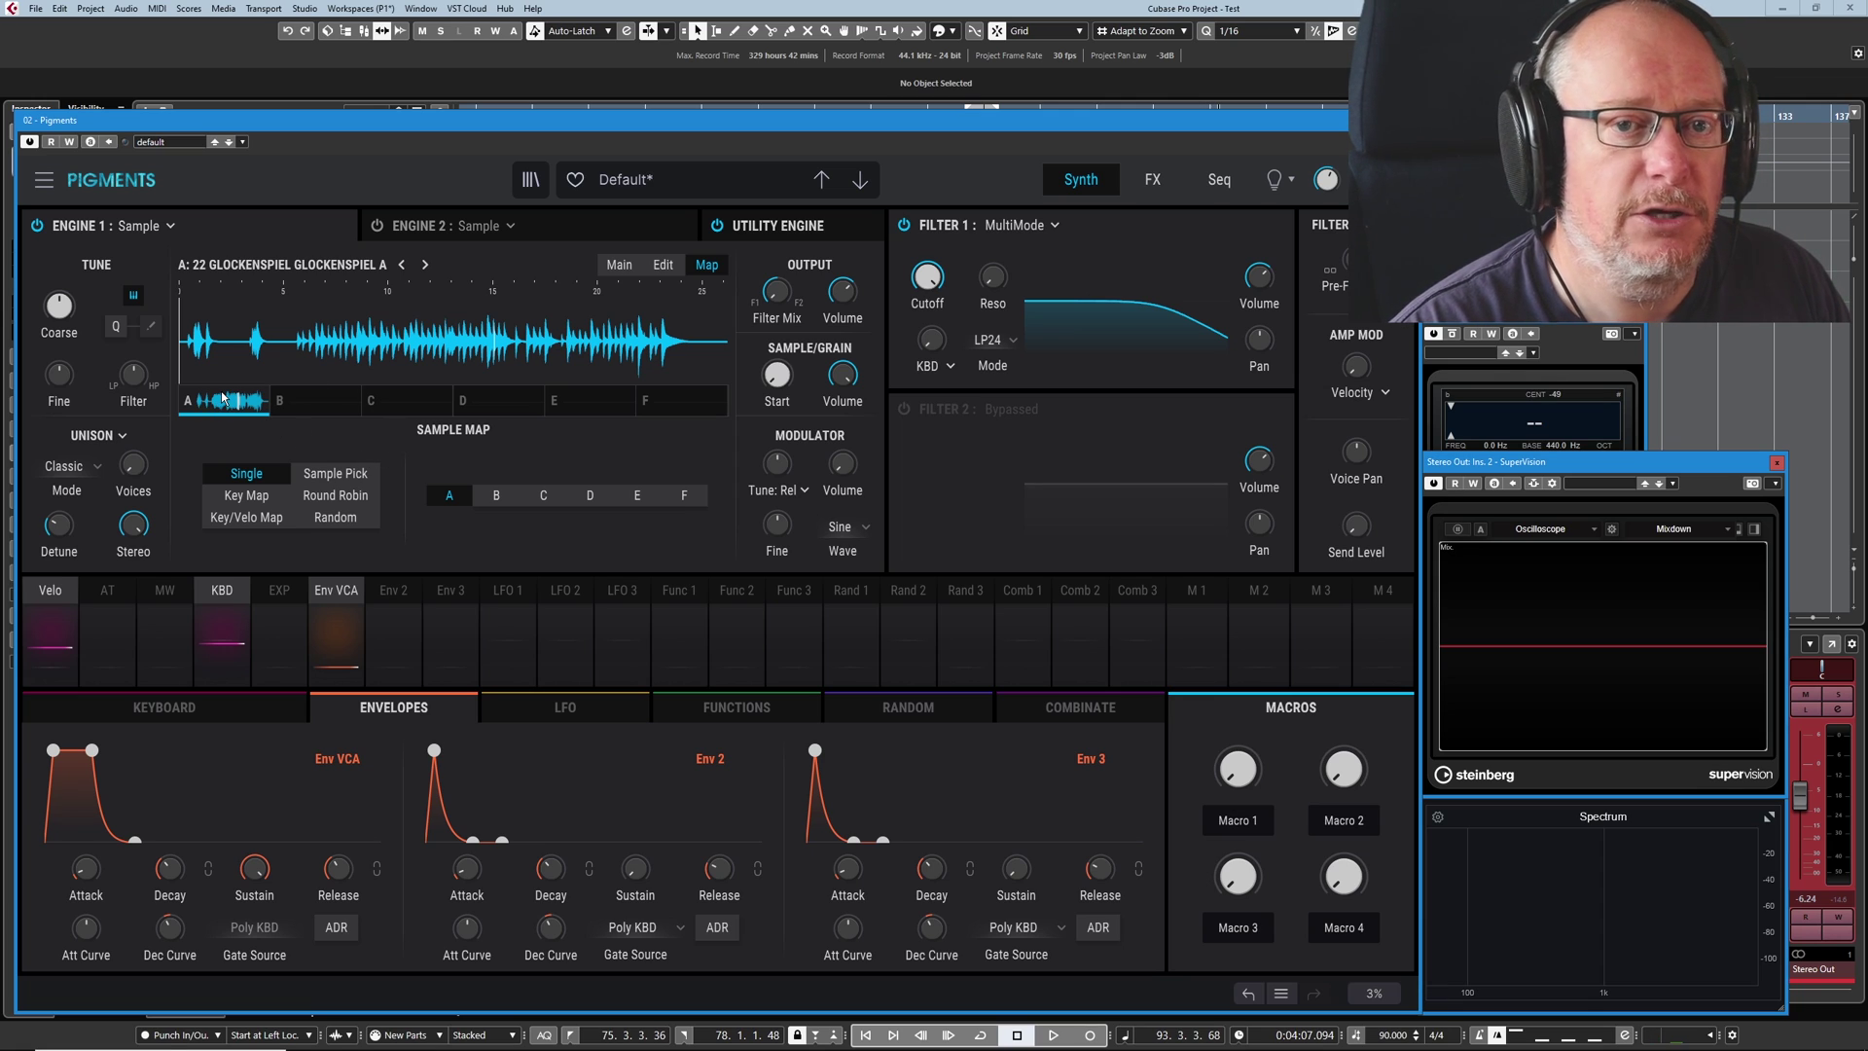
Load Marimba C1 from Bells & Mallets into the empty slot B
left_click(319, 401)
left_click(219, 266)
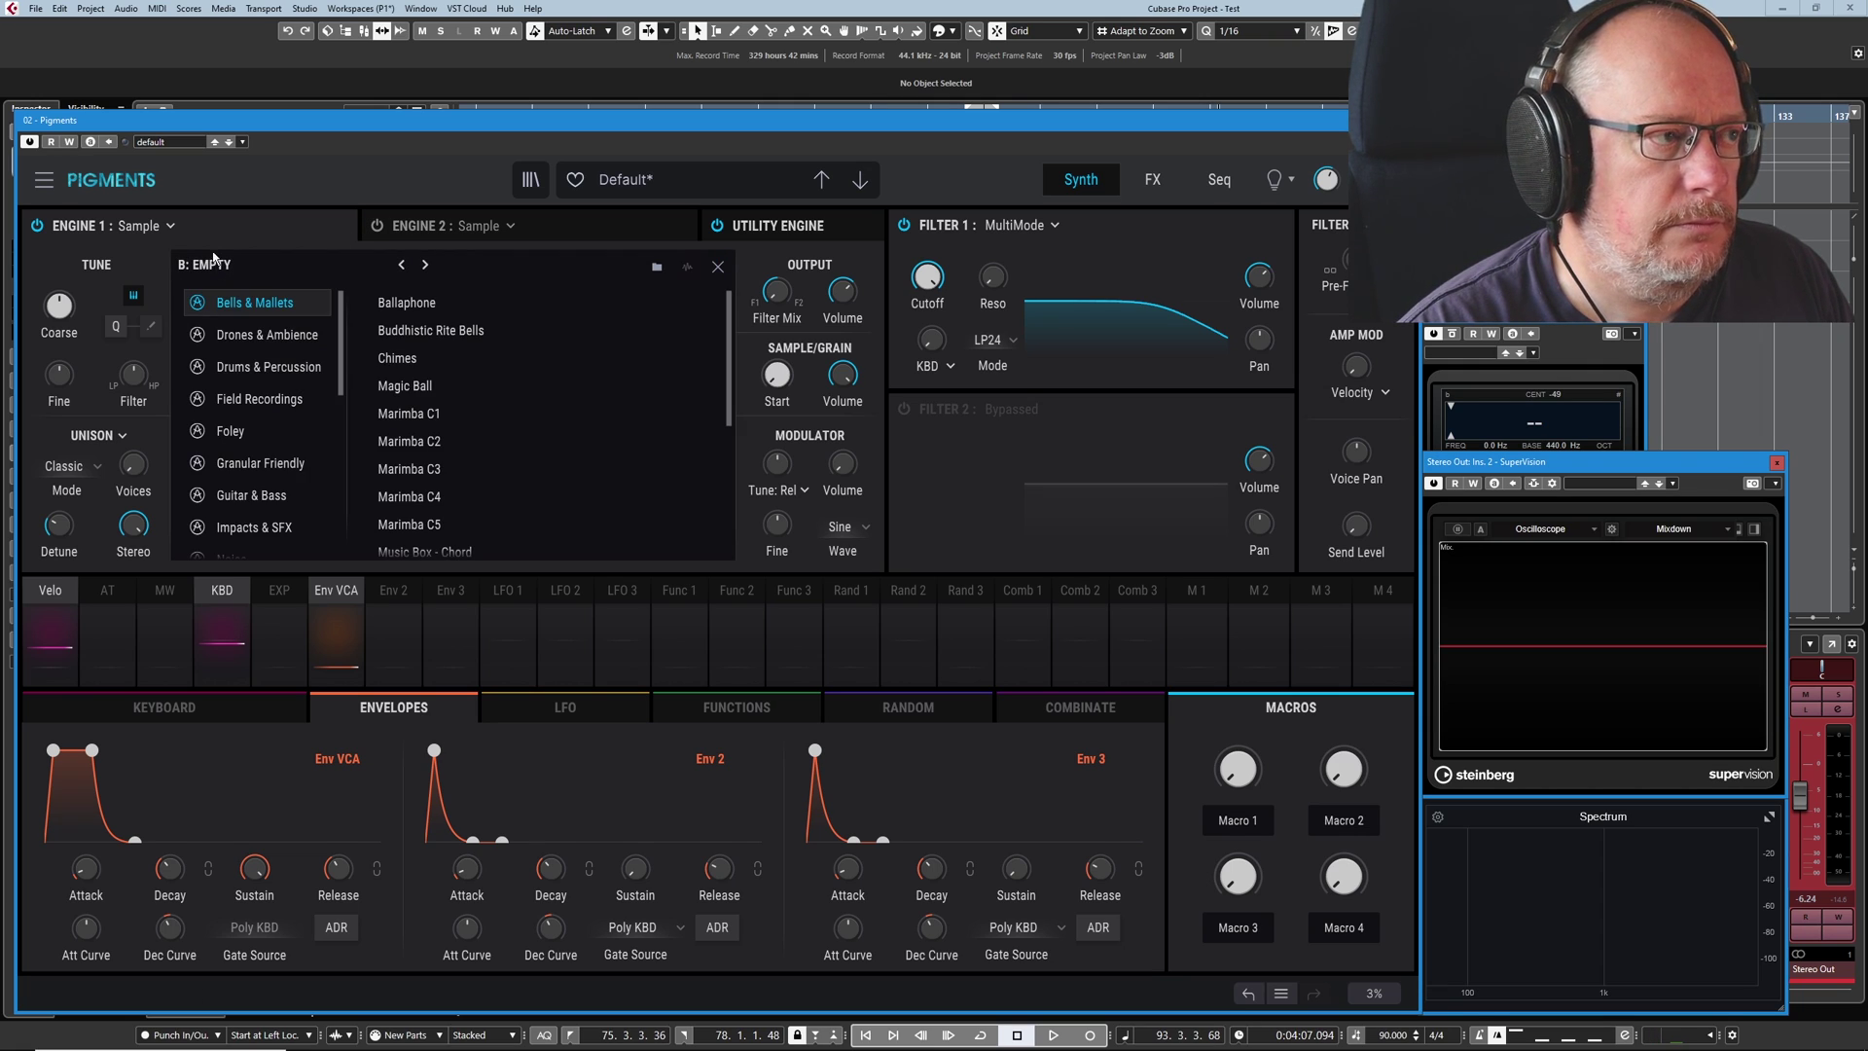
left_click(401, 416)
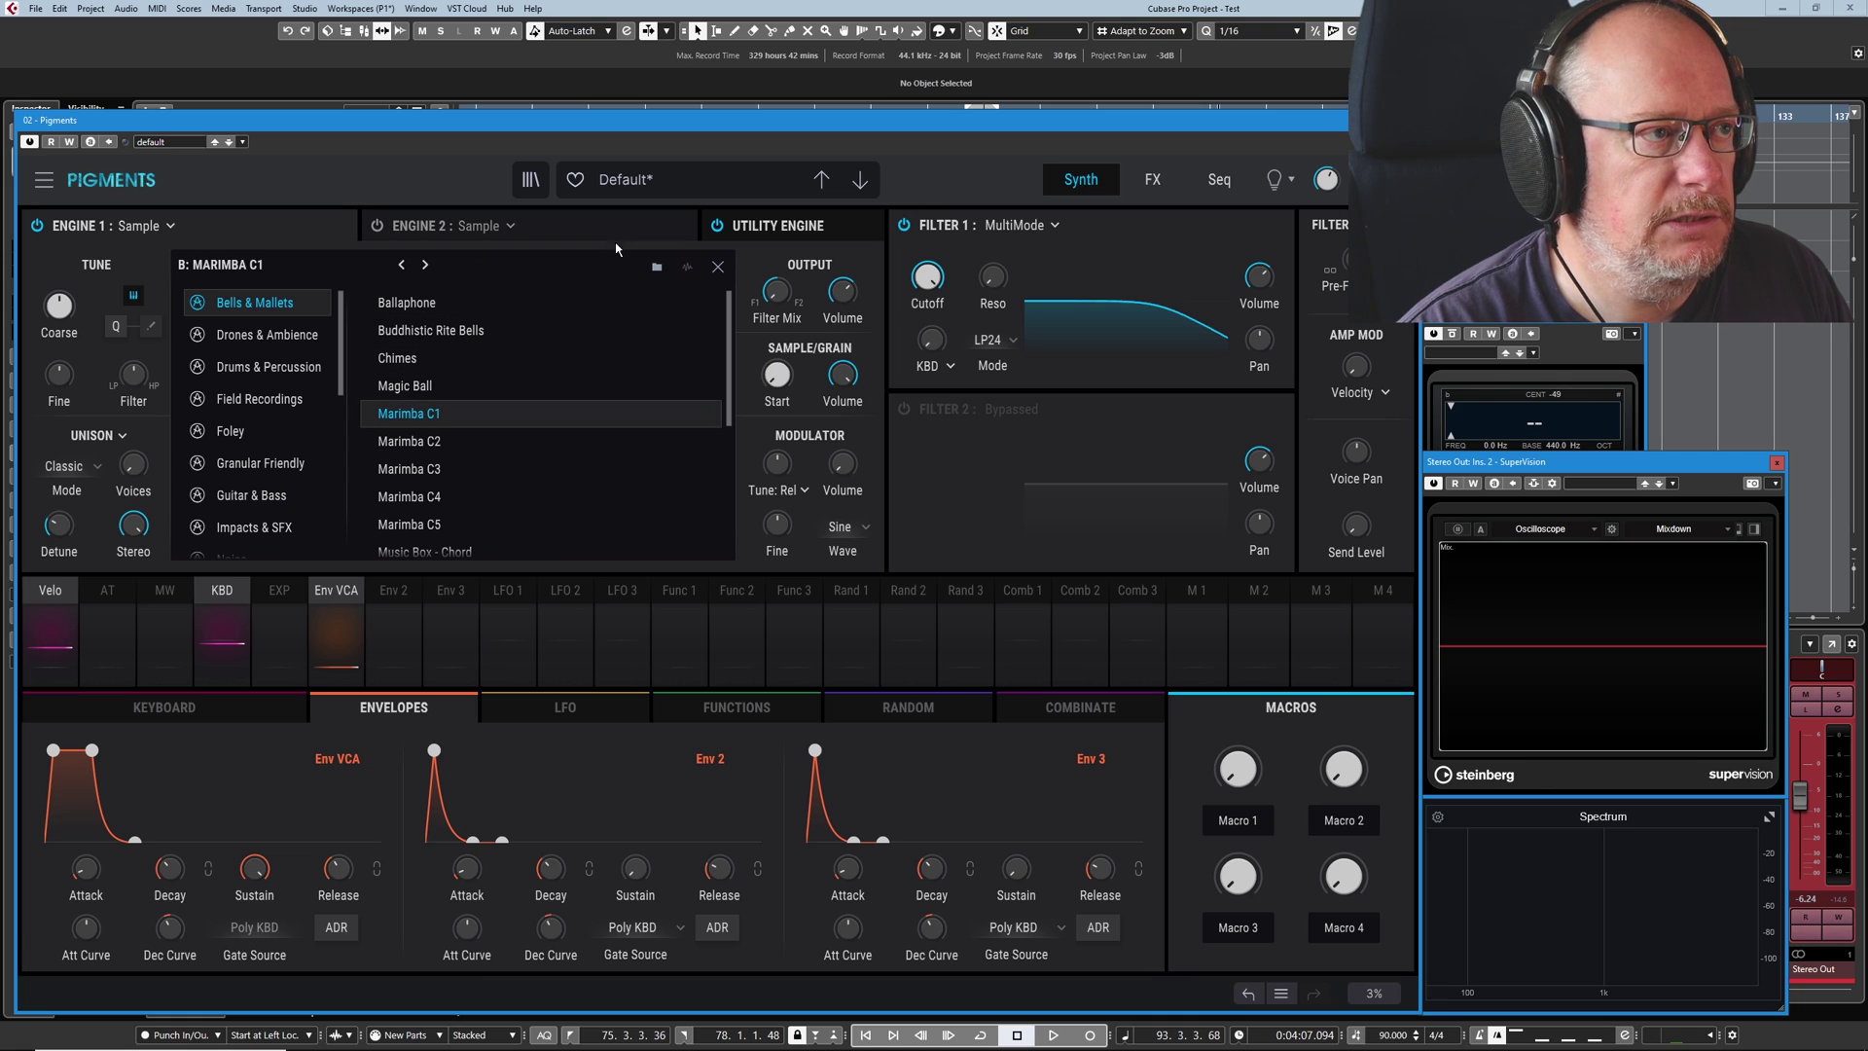
left_click(717, 268)
Trim the slot A glockenspiel, moving its start point later and its end point earlier
left_click(234, 405)
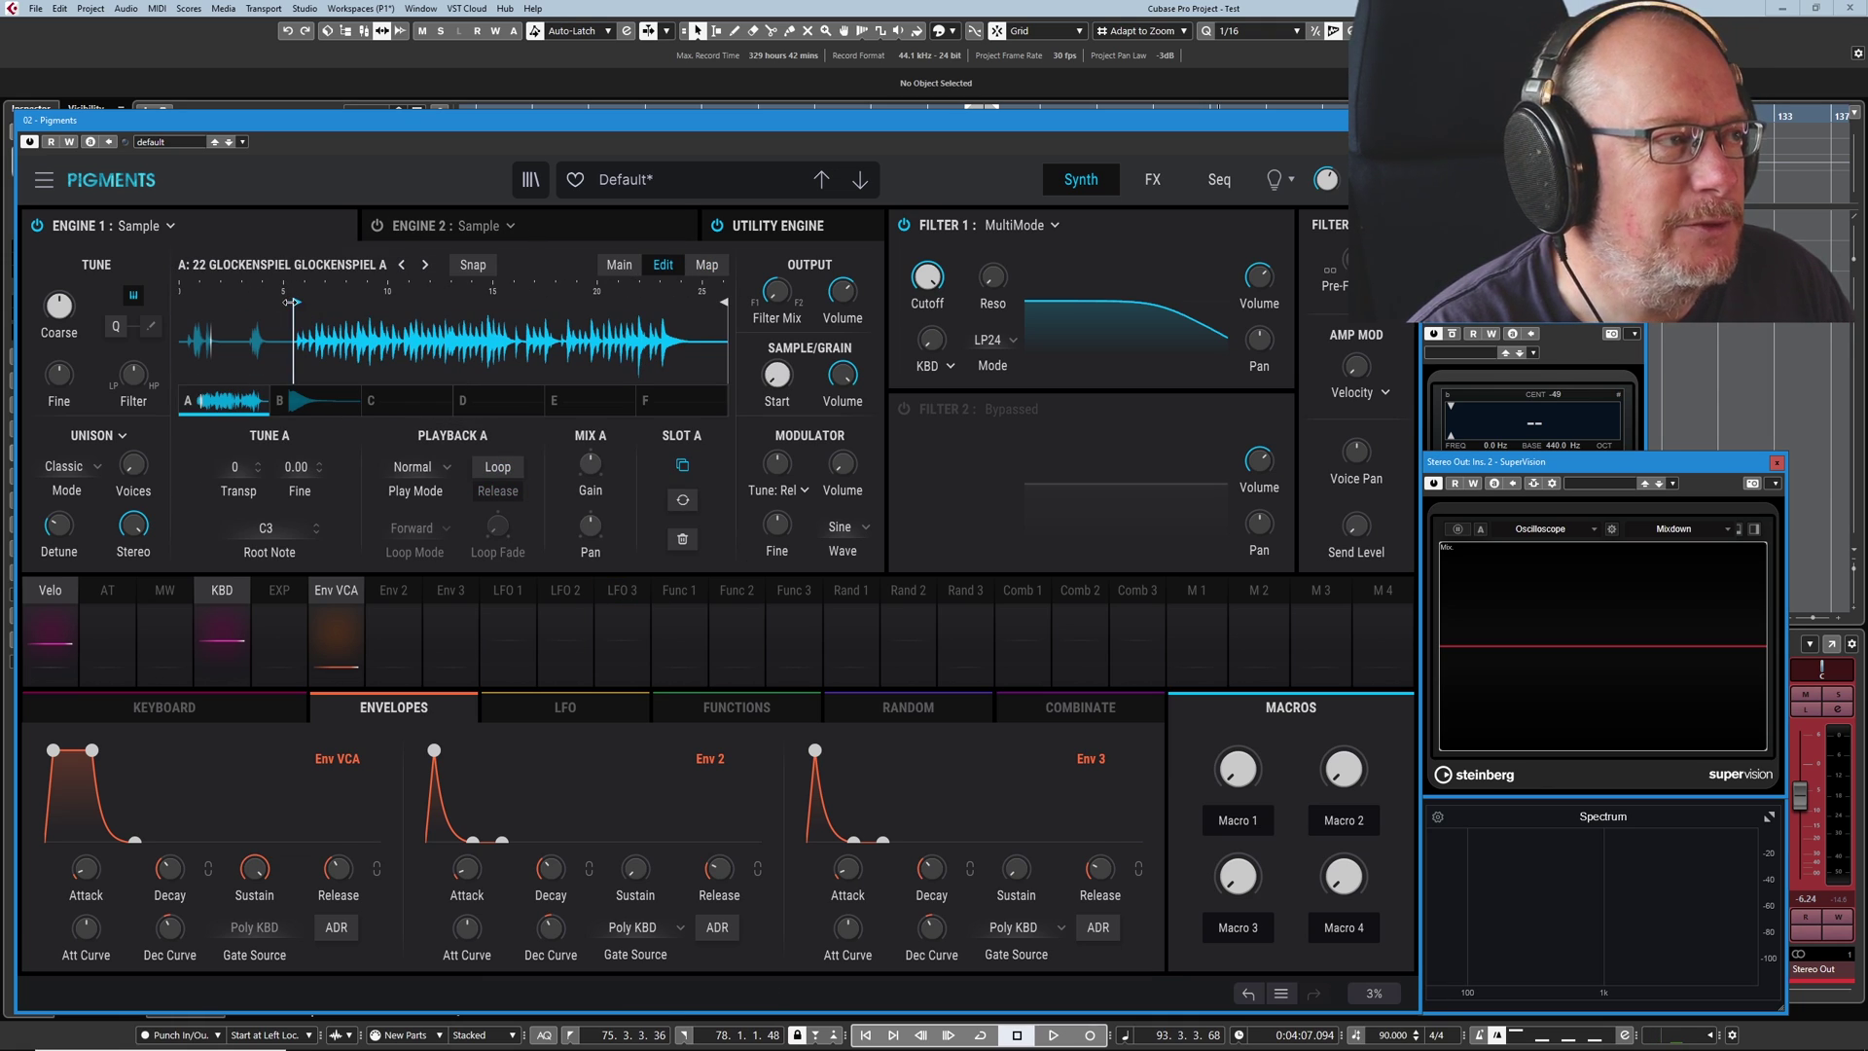
scroll(292, 304, "up", 4)
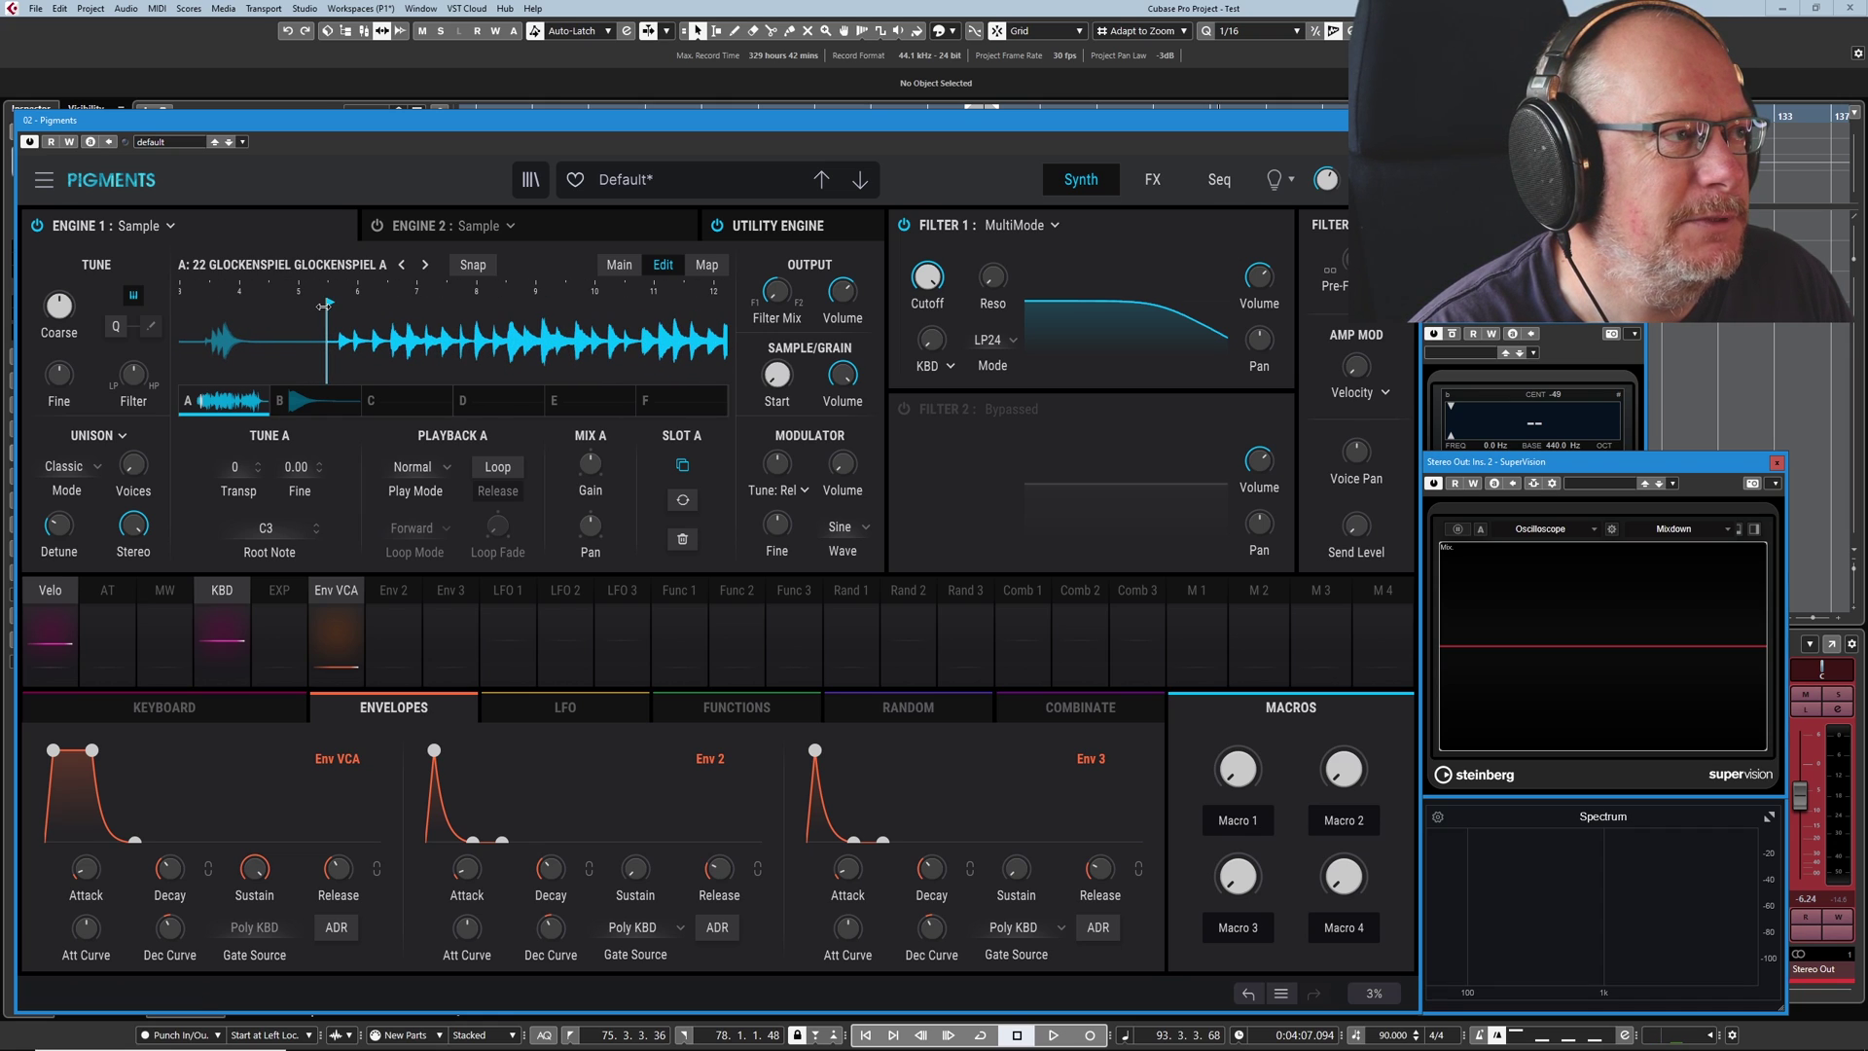
left_click_drag(324, 306, 336, 304)
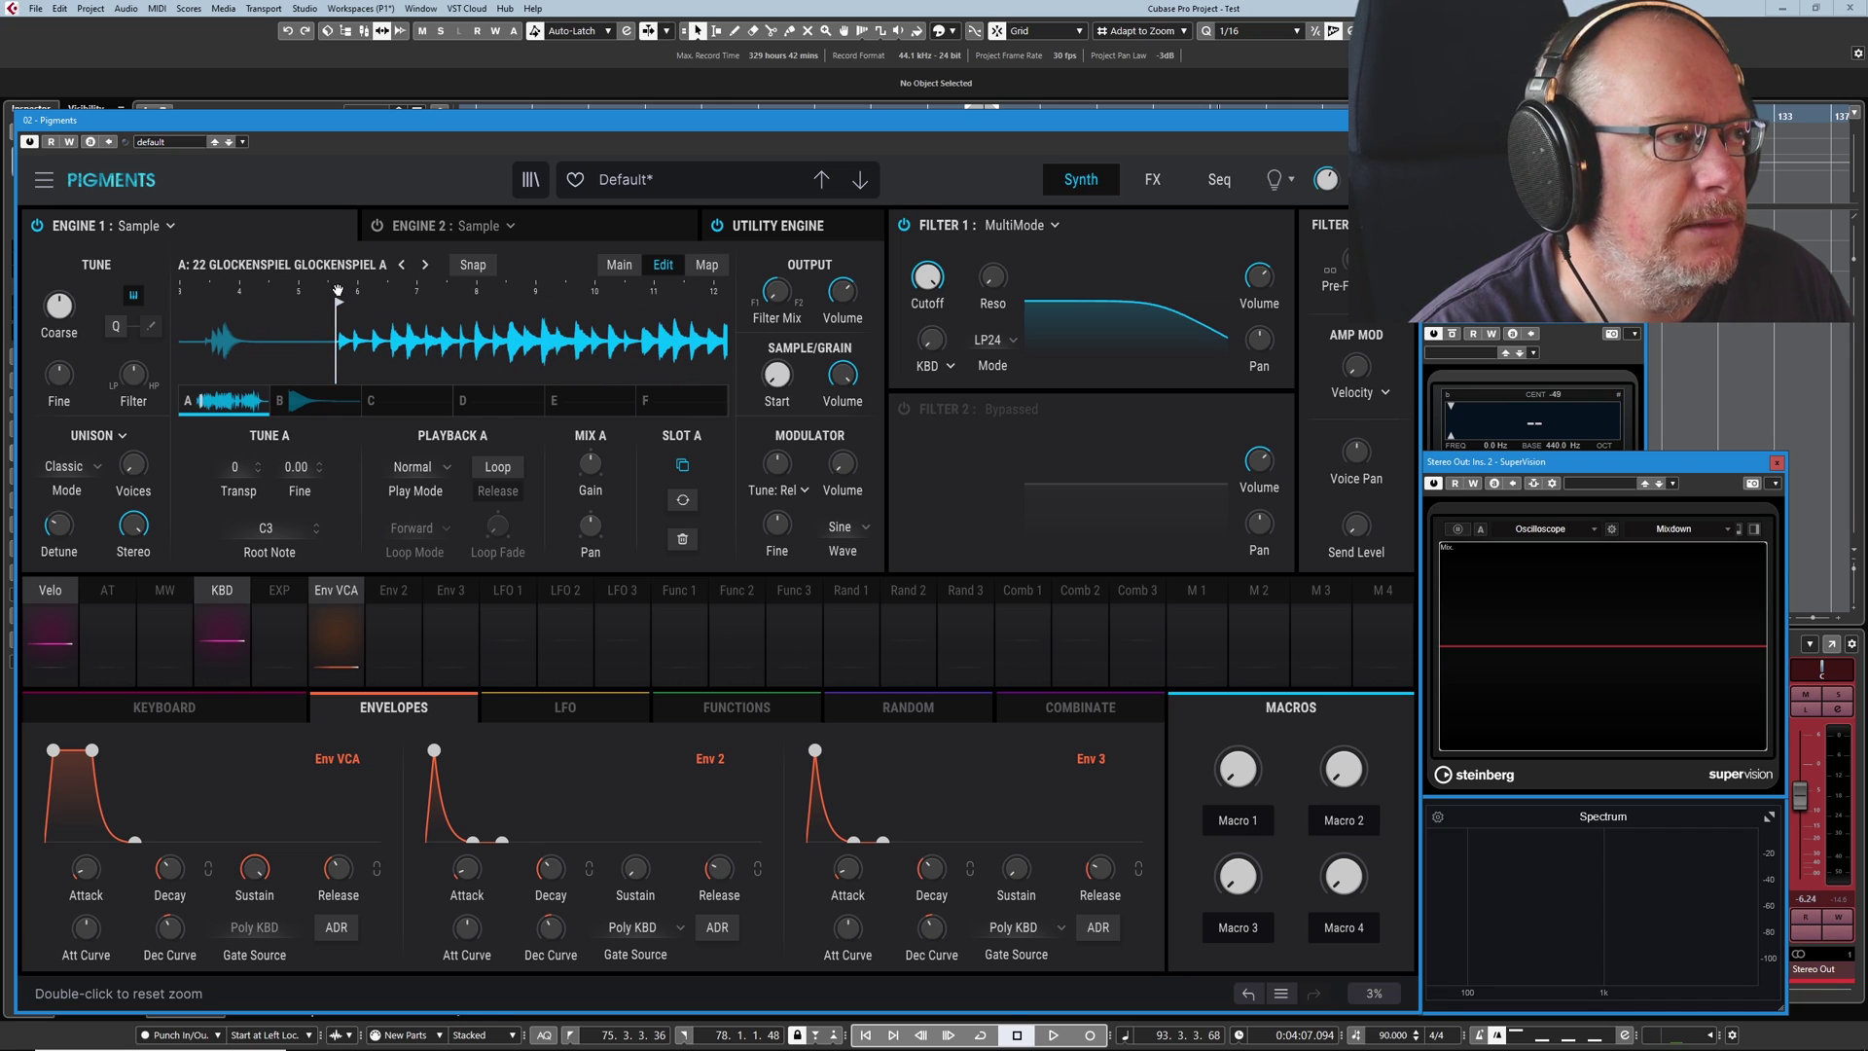
scroll(336, 303, "down", 4)
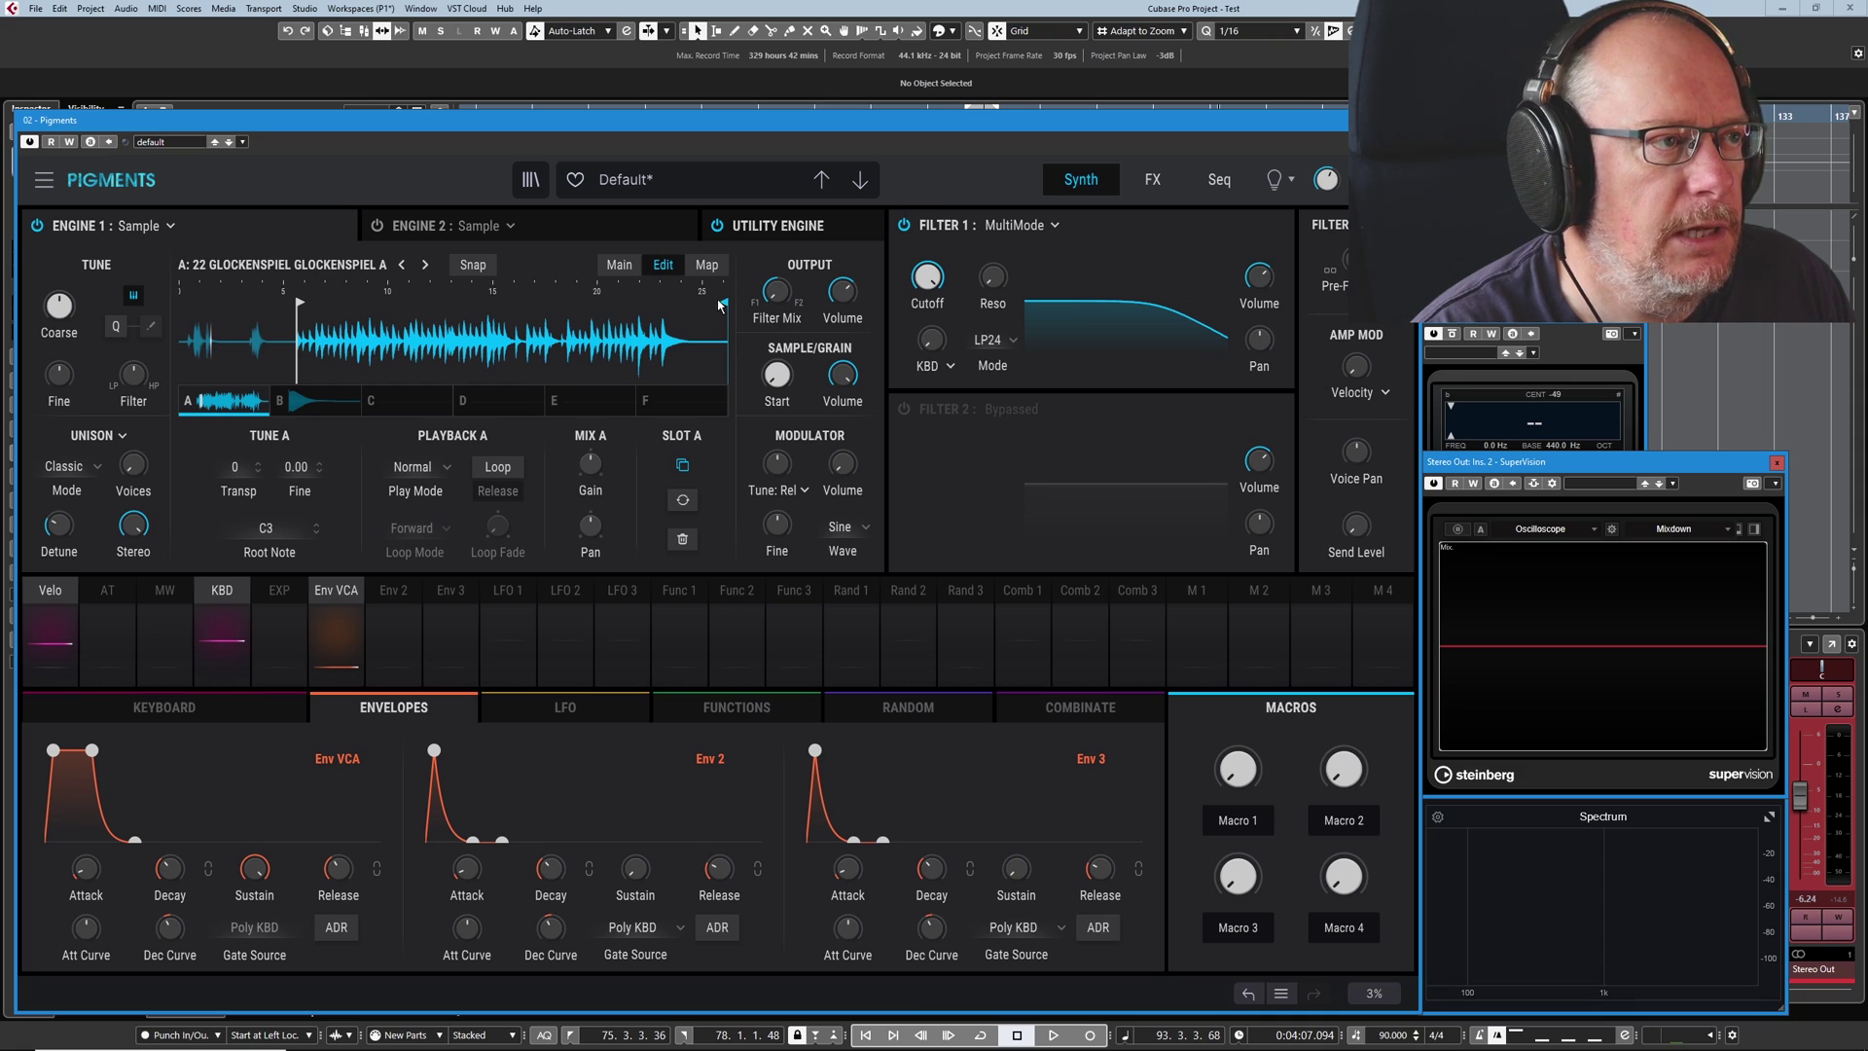
left_click_drag(725, 301, 688, 304)
left_click(329, 411)
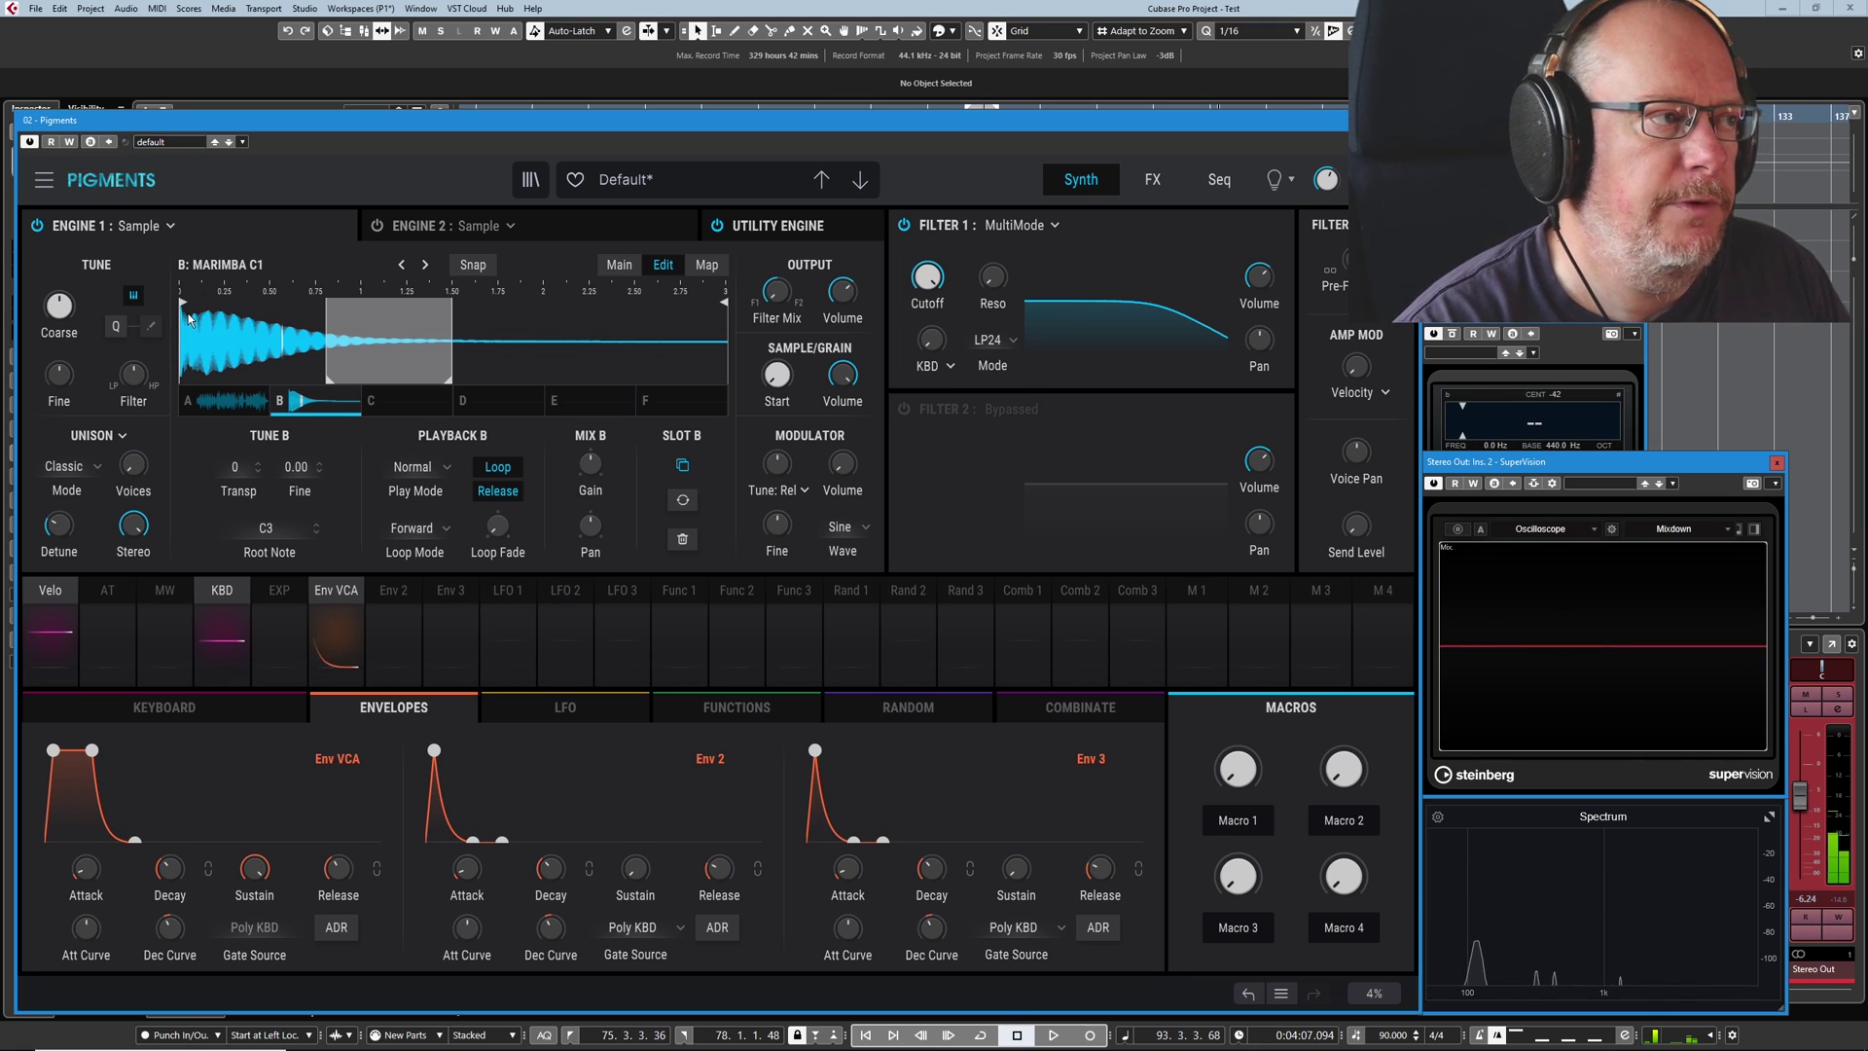
left_click(249, 403)
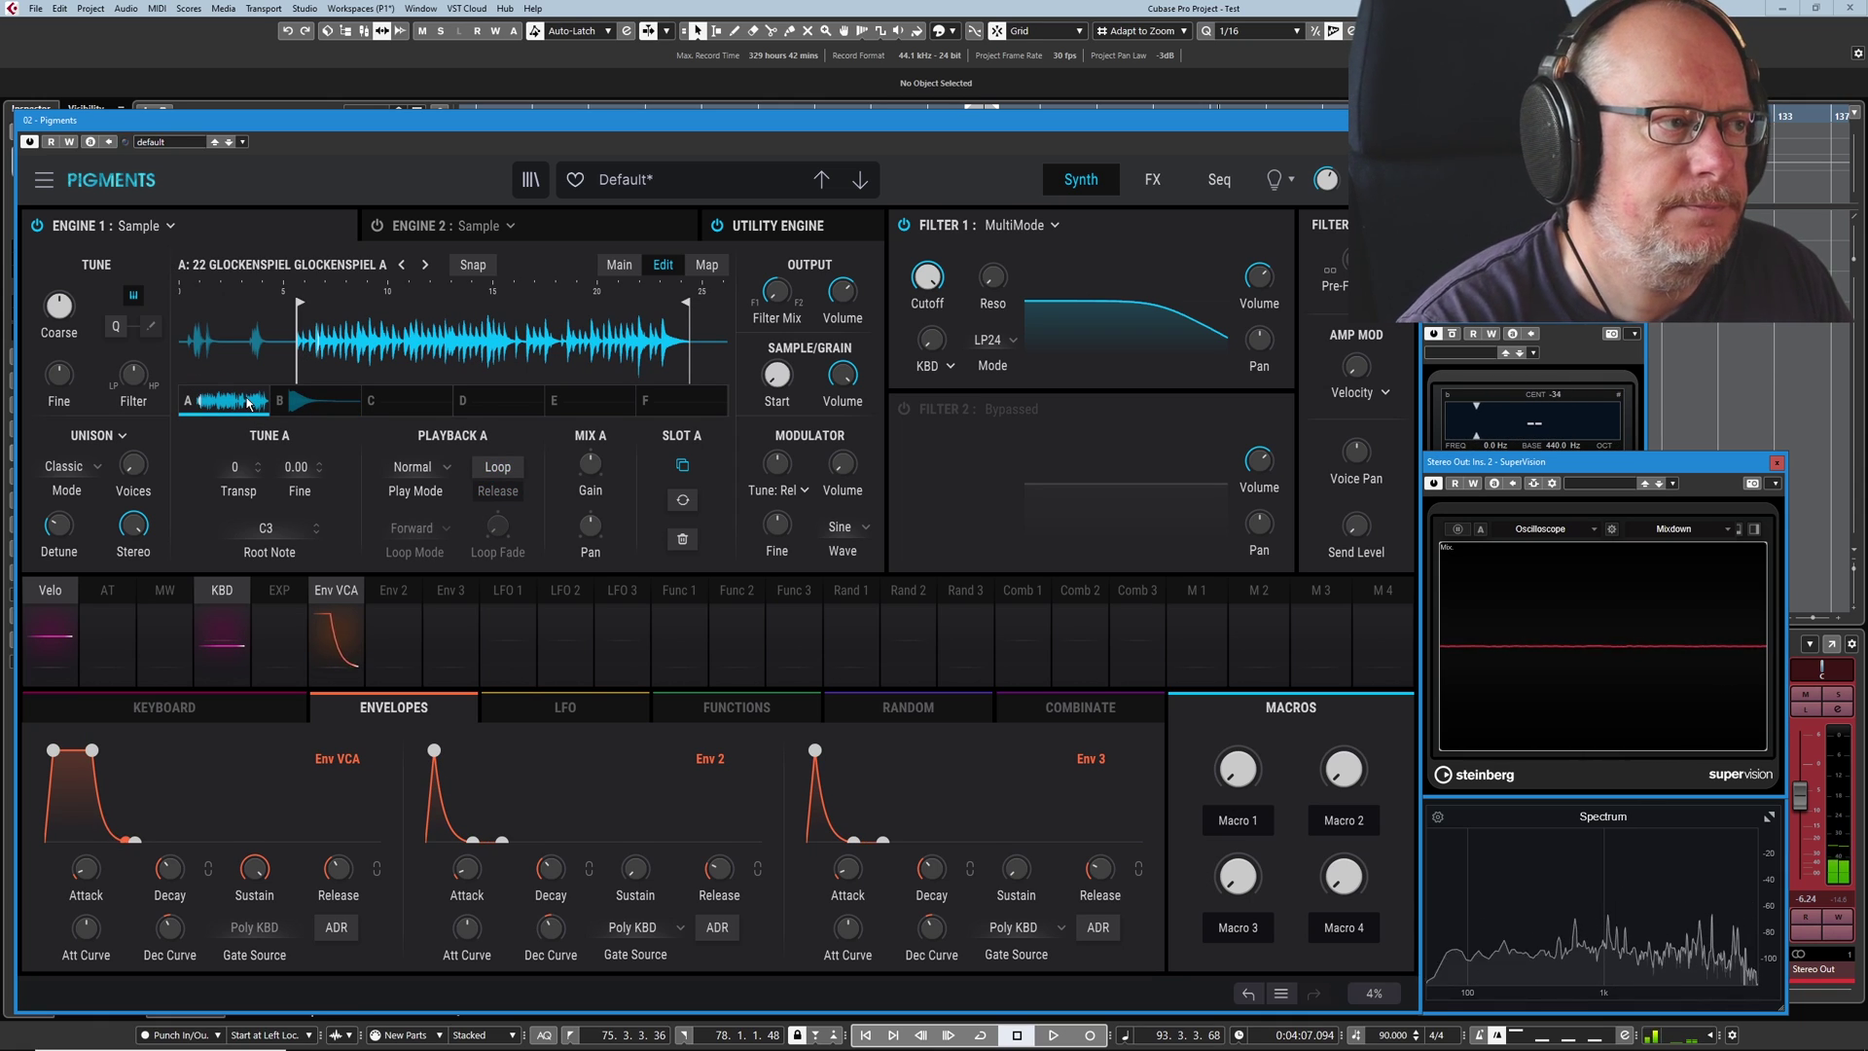
Set the sample map to Key Map and browse the key ranges up three octaves, then down two
left_click(707, 266)
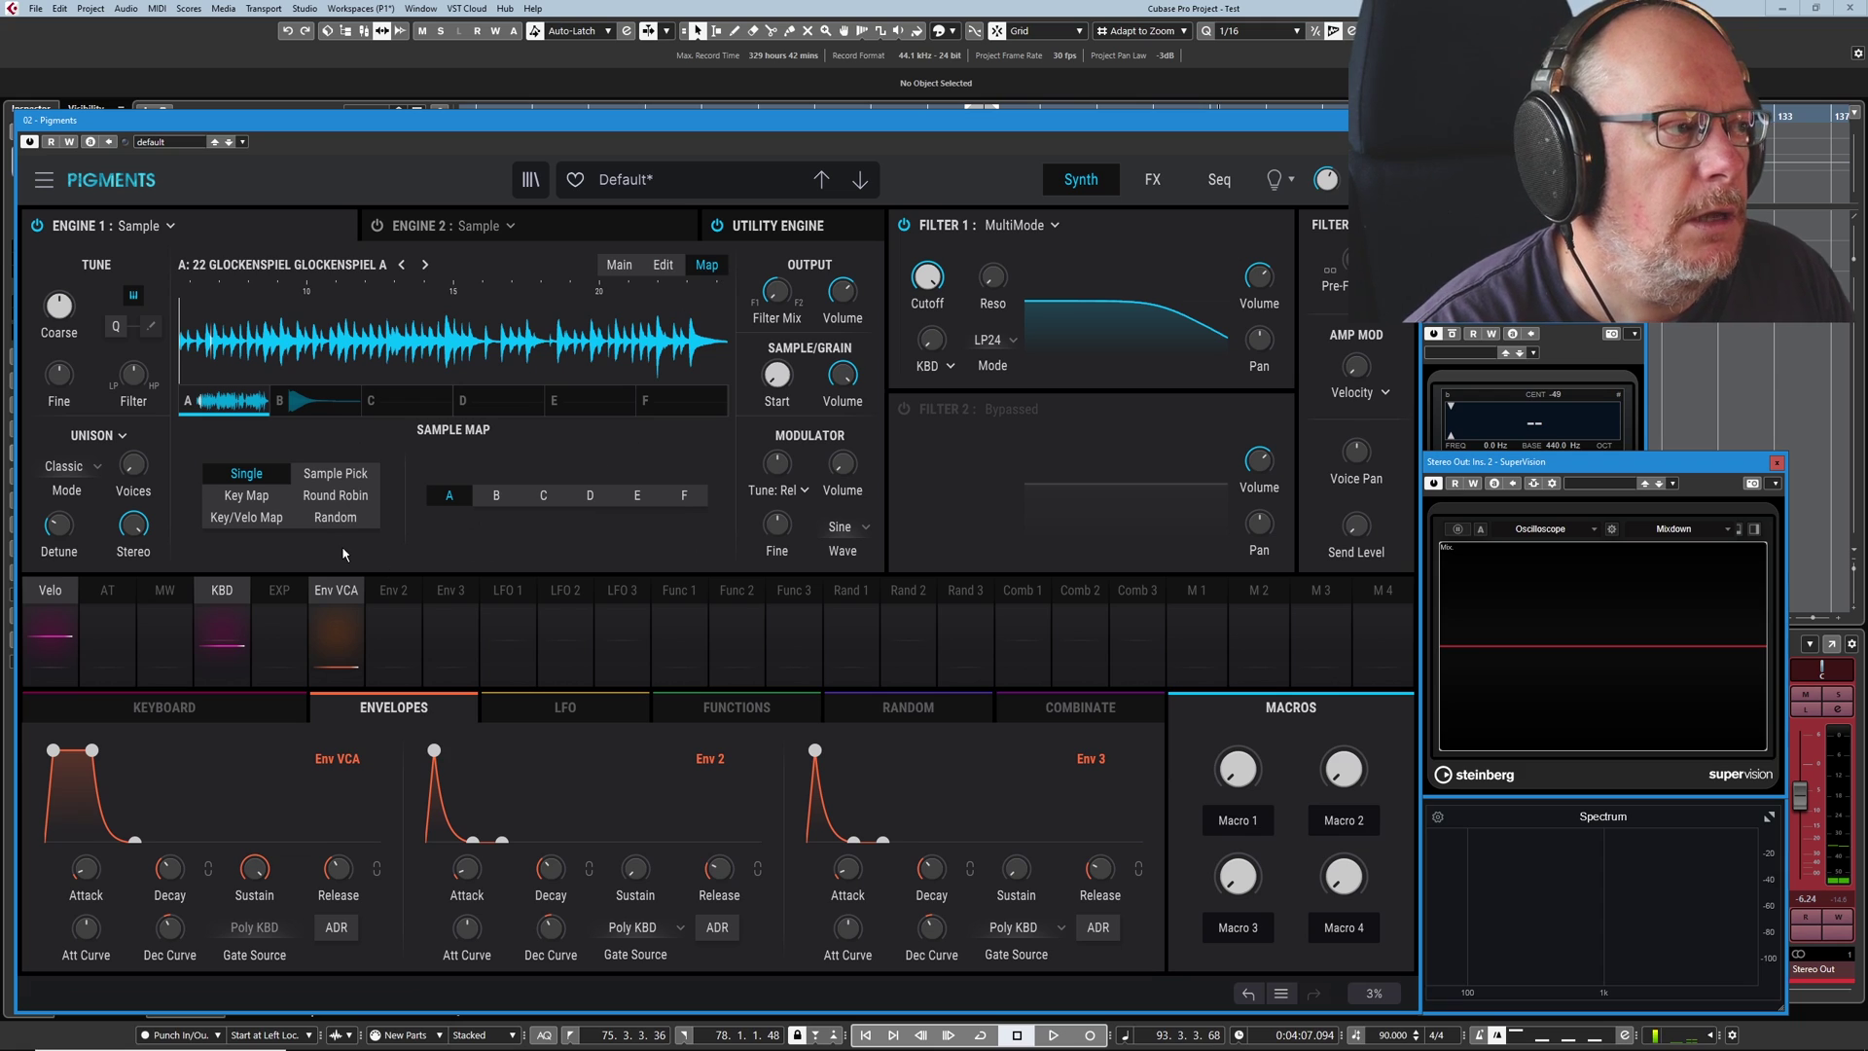
left_click(245, 496)
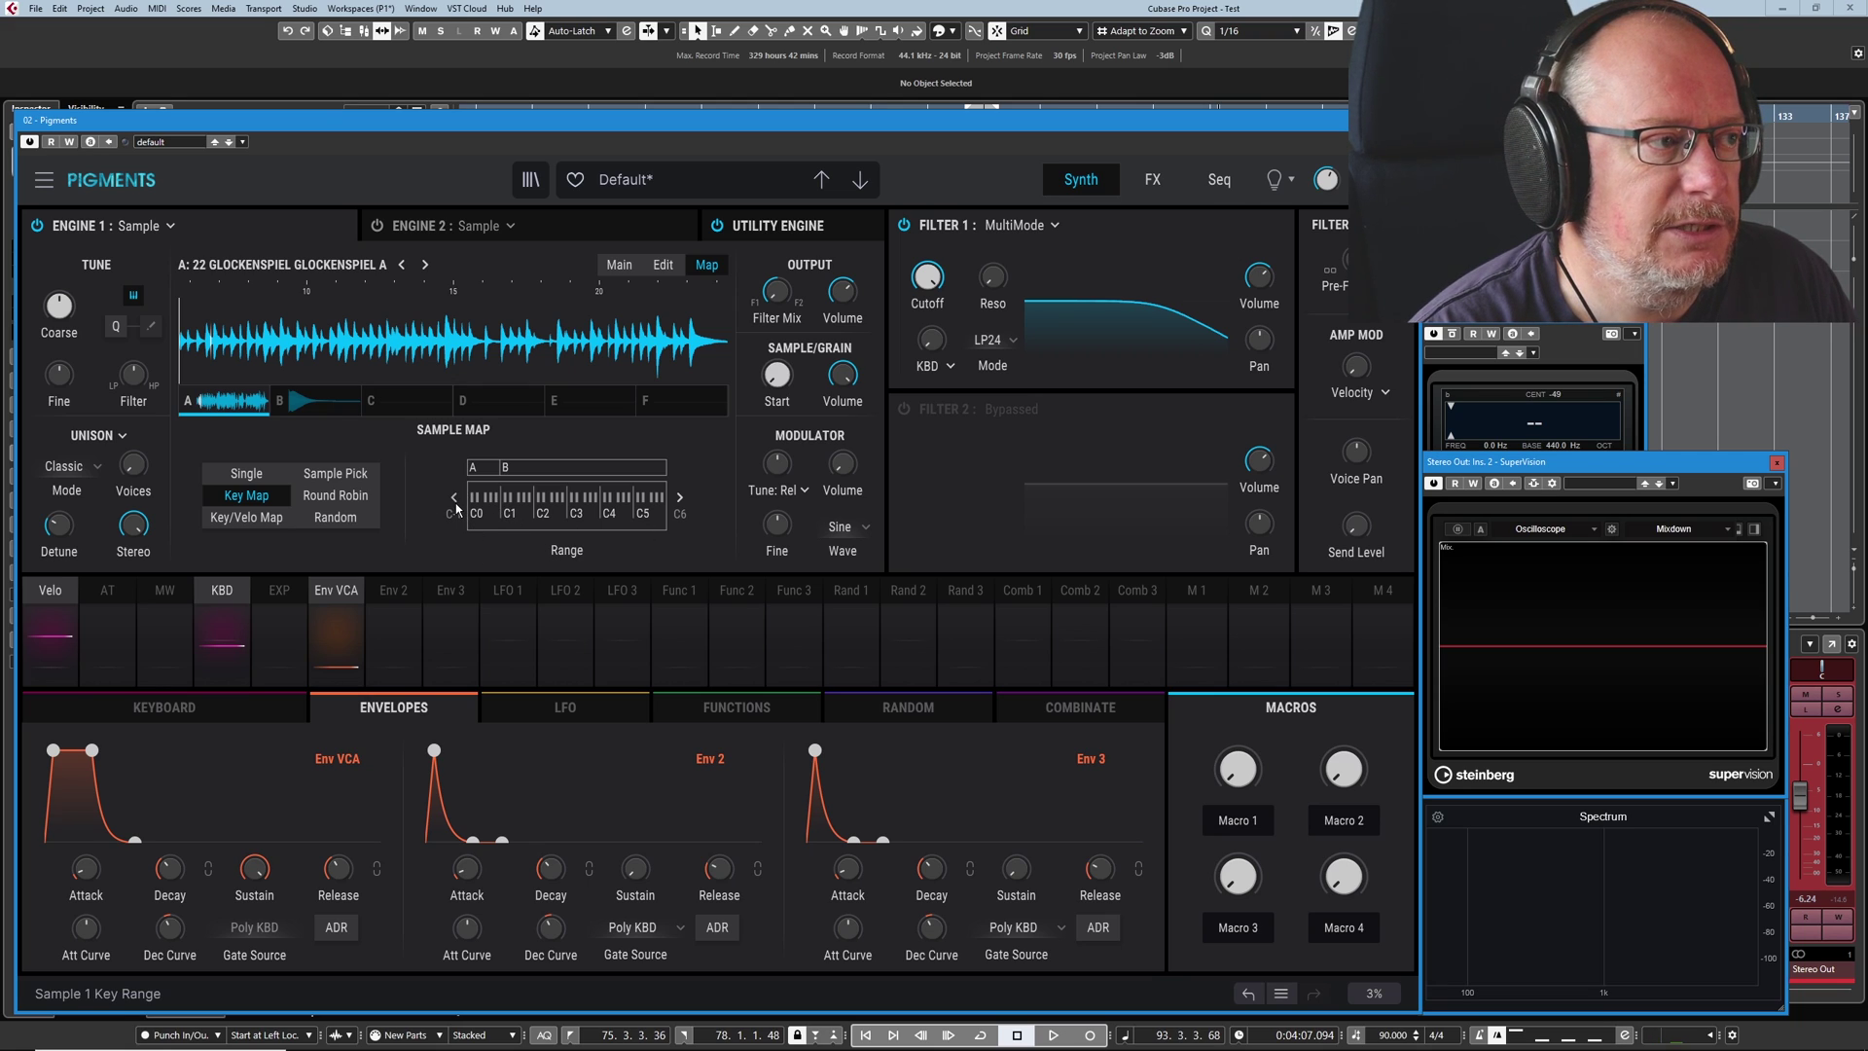
left_click(681, 497)
left_click(681, 498)
left_click(682, 497)
left_click(681, 497)
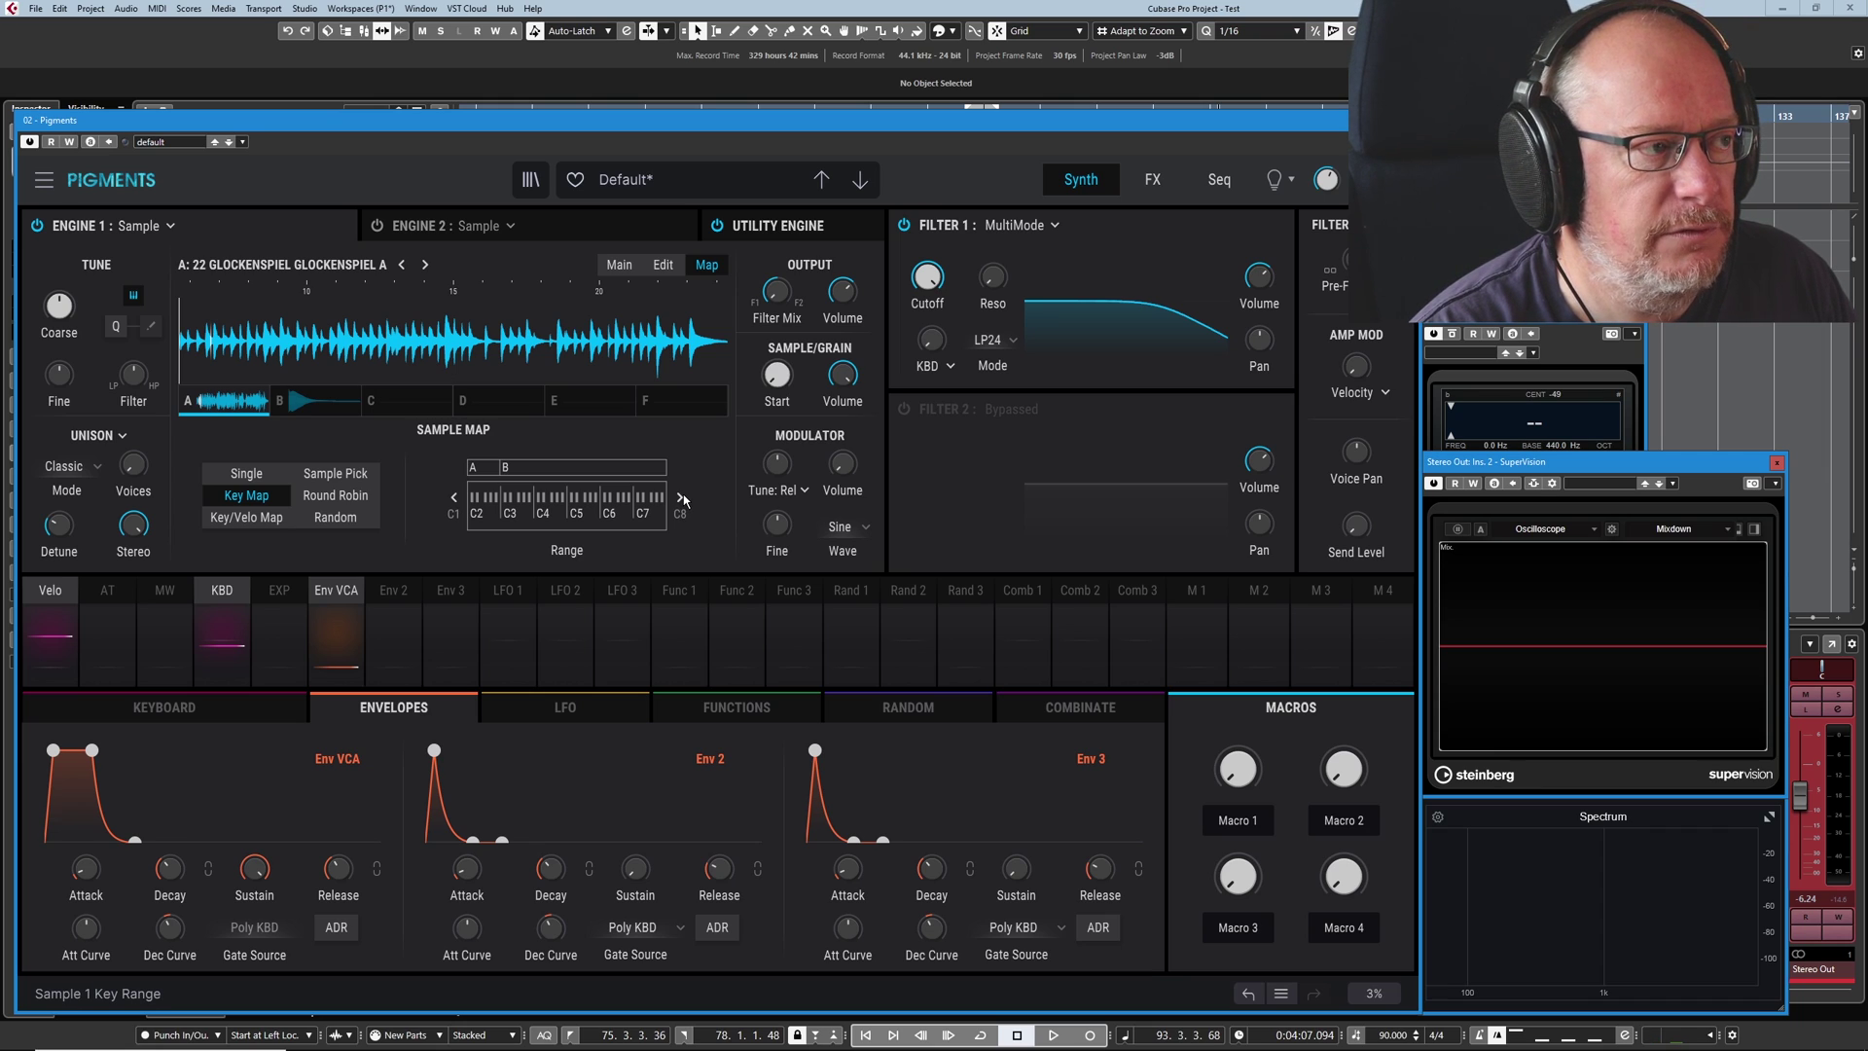
left_click(454, 498)
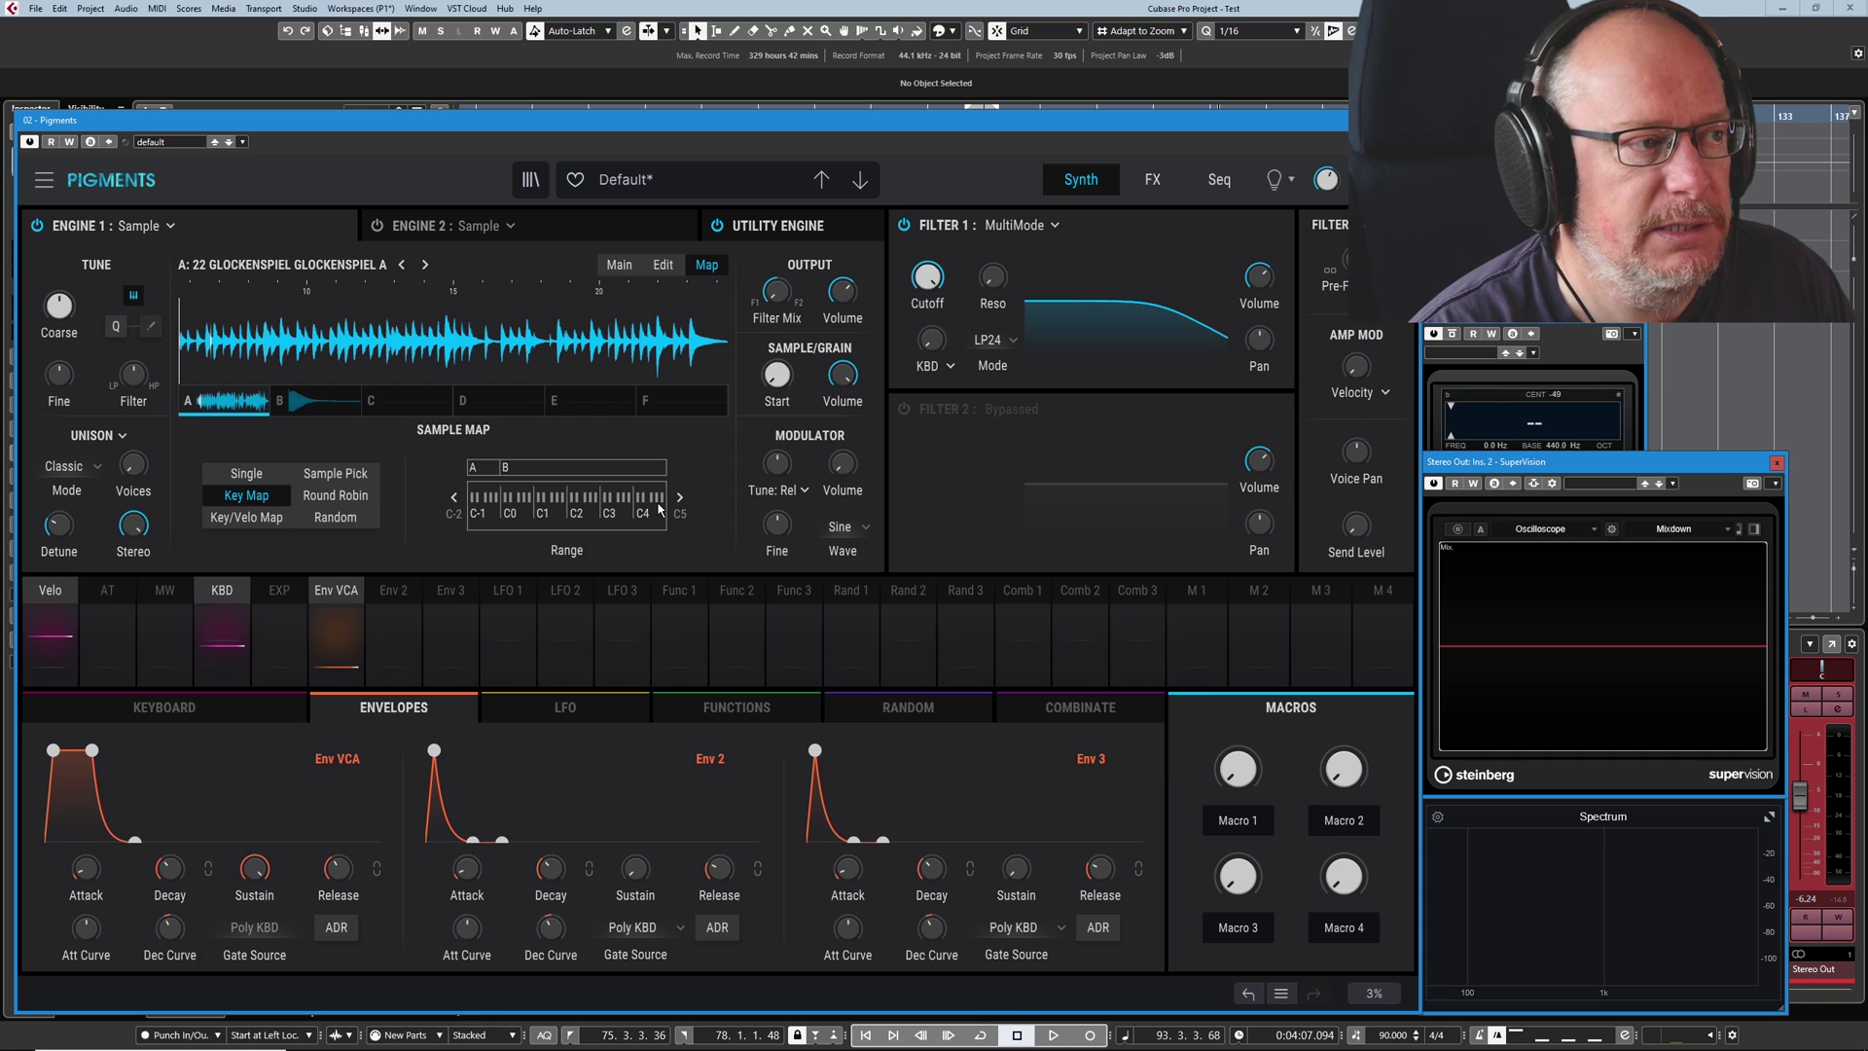
left_click(454, 498)
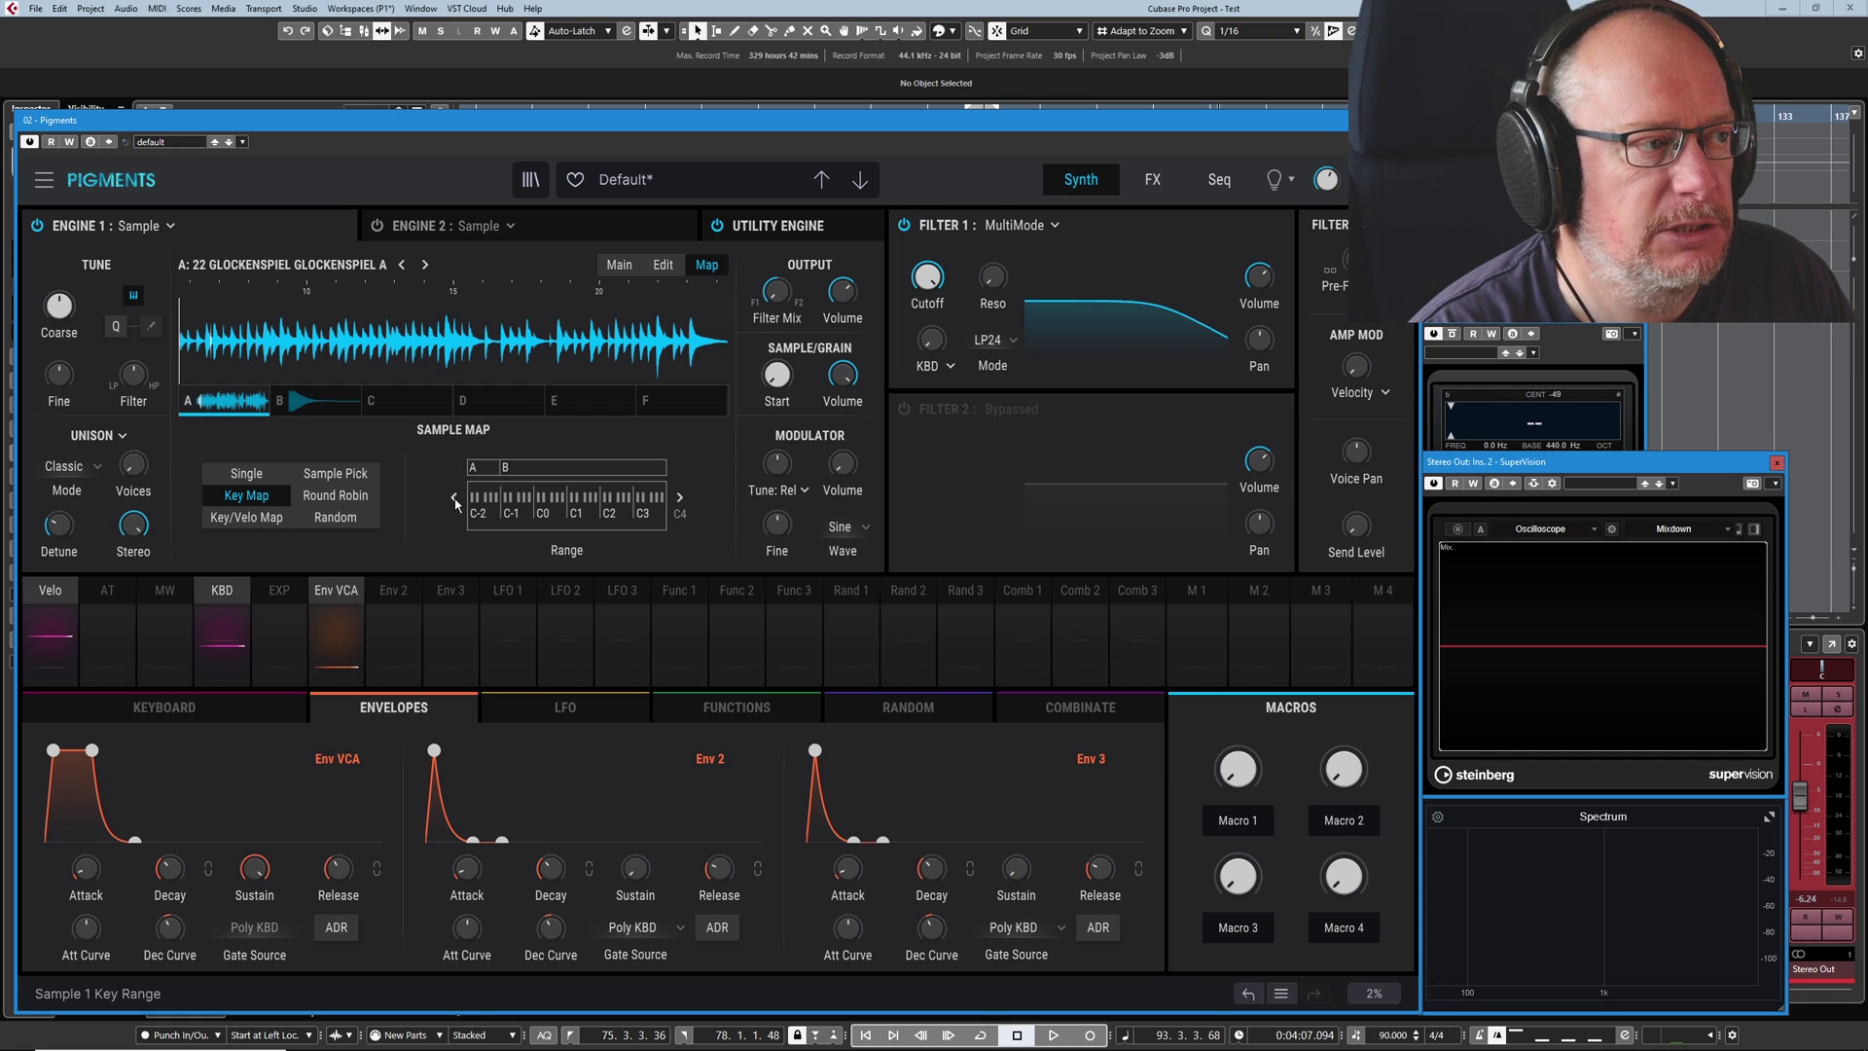
Switch to Key/Velo Map mode and load Music Box - Low into empty slot C
left_click(246, 519)
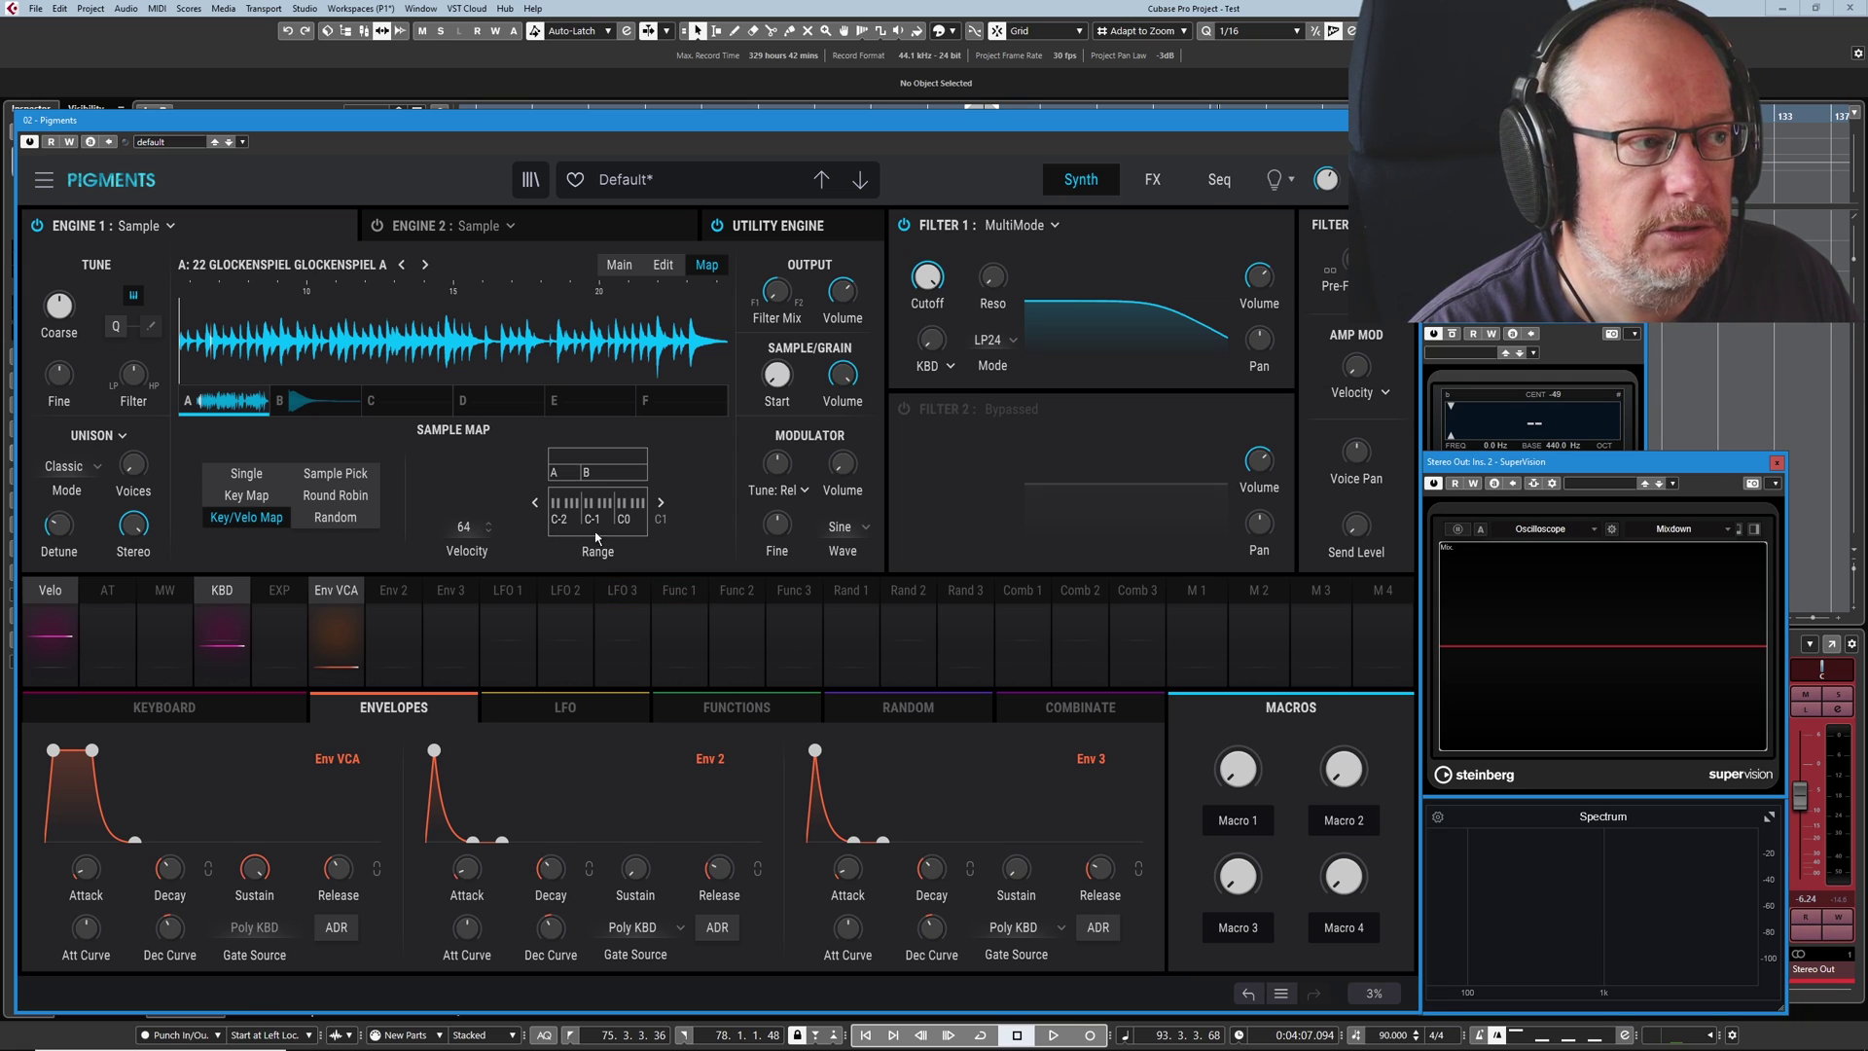
left_click(408, 407)
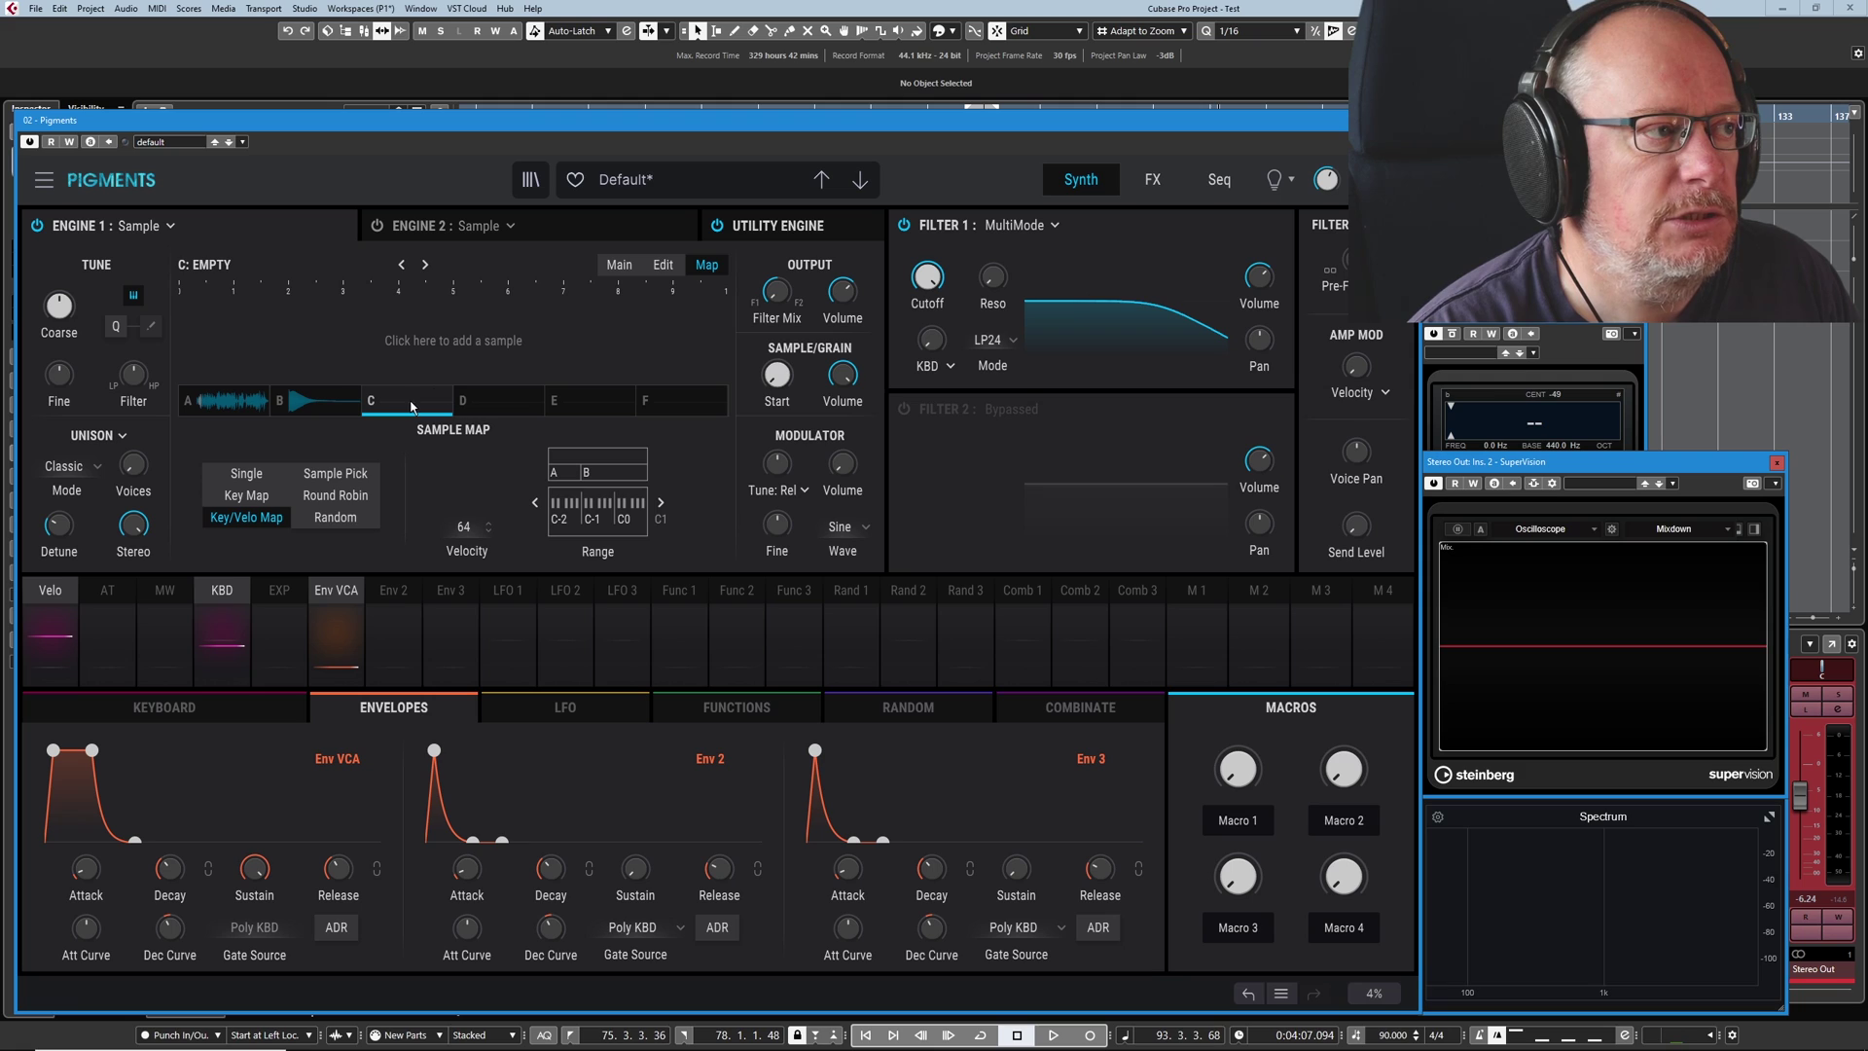
left_click(408, 407)
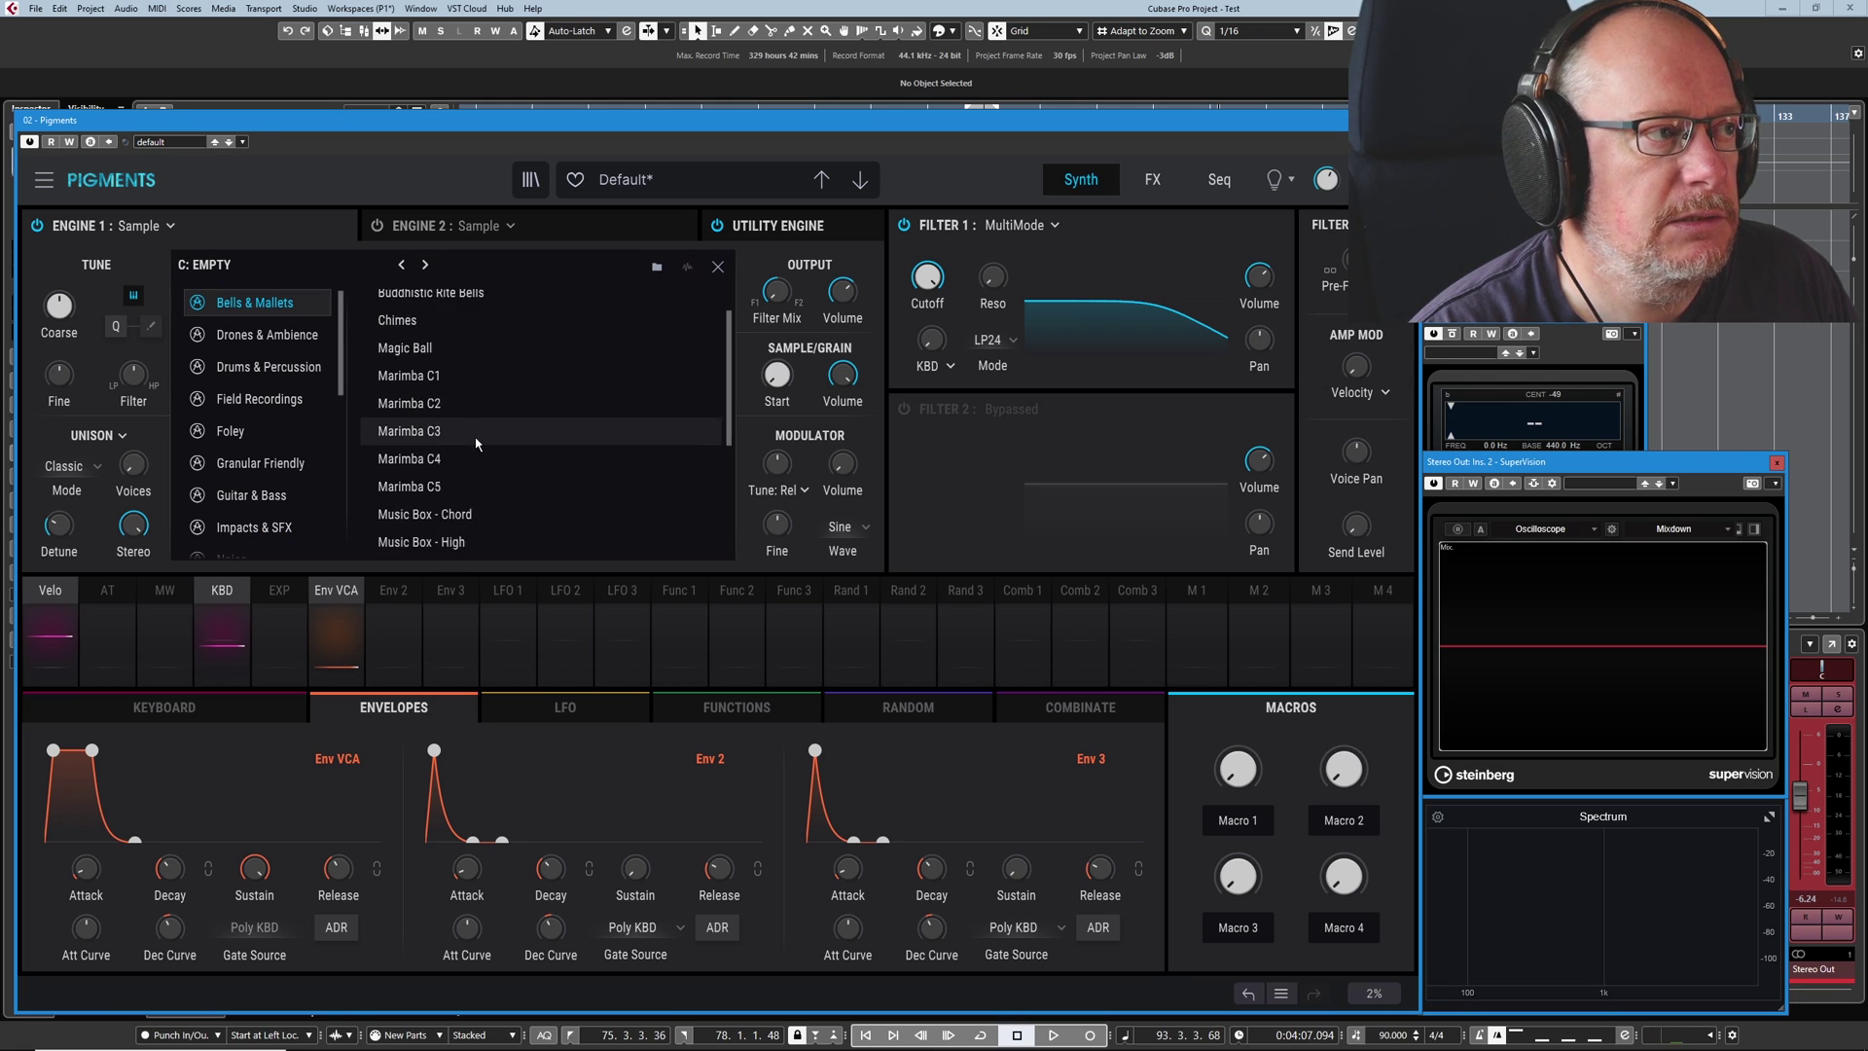
scroll(476, 444, "down", 1)
left_click(476, 454)
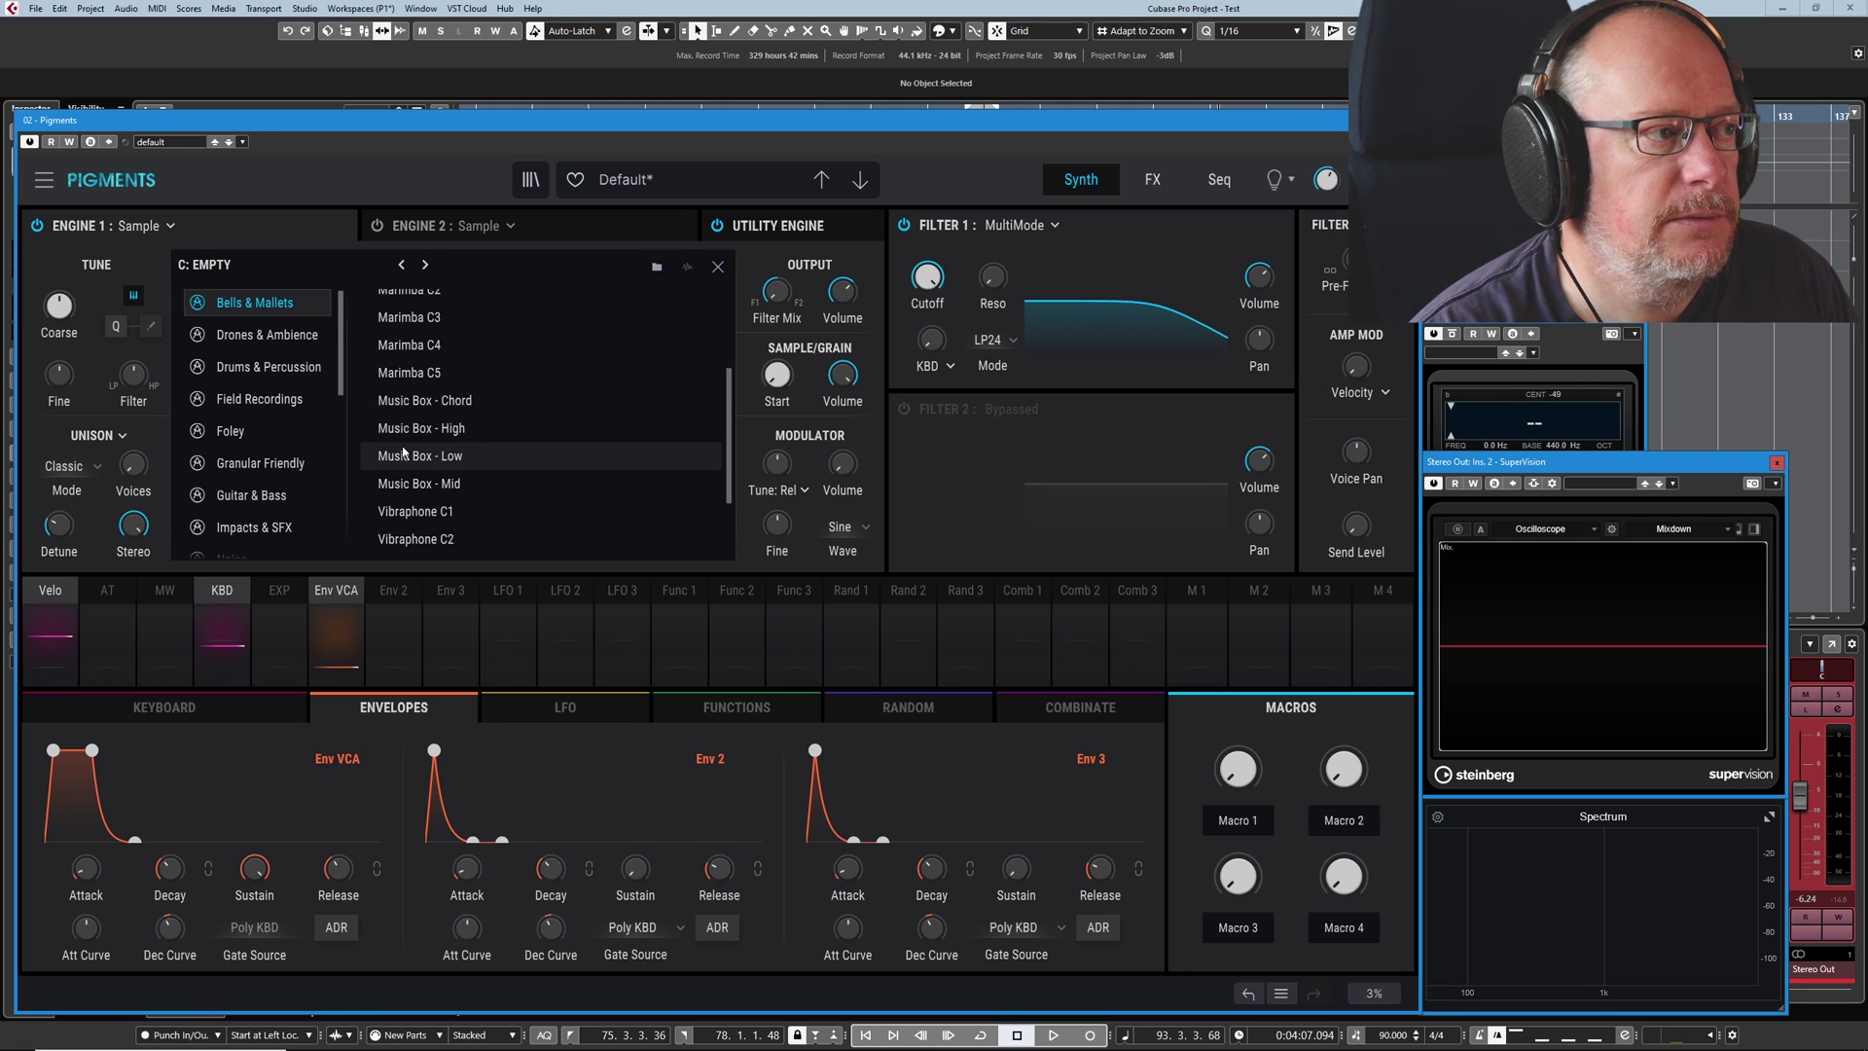
left_click(718, 268)
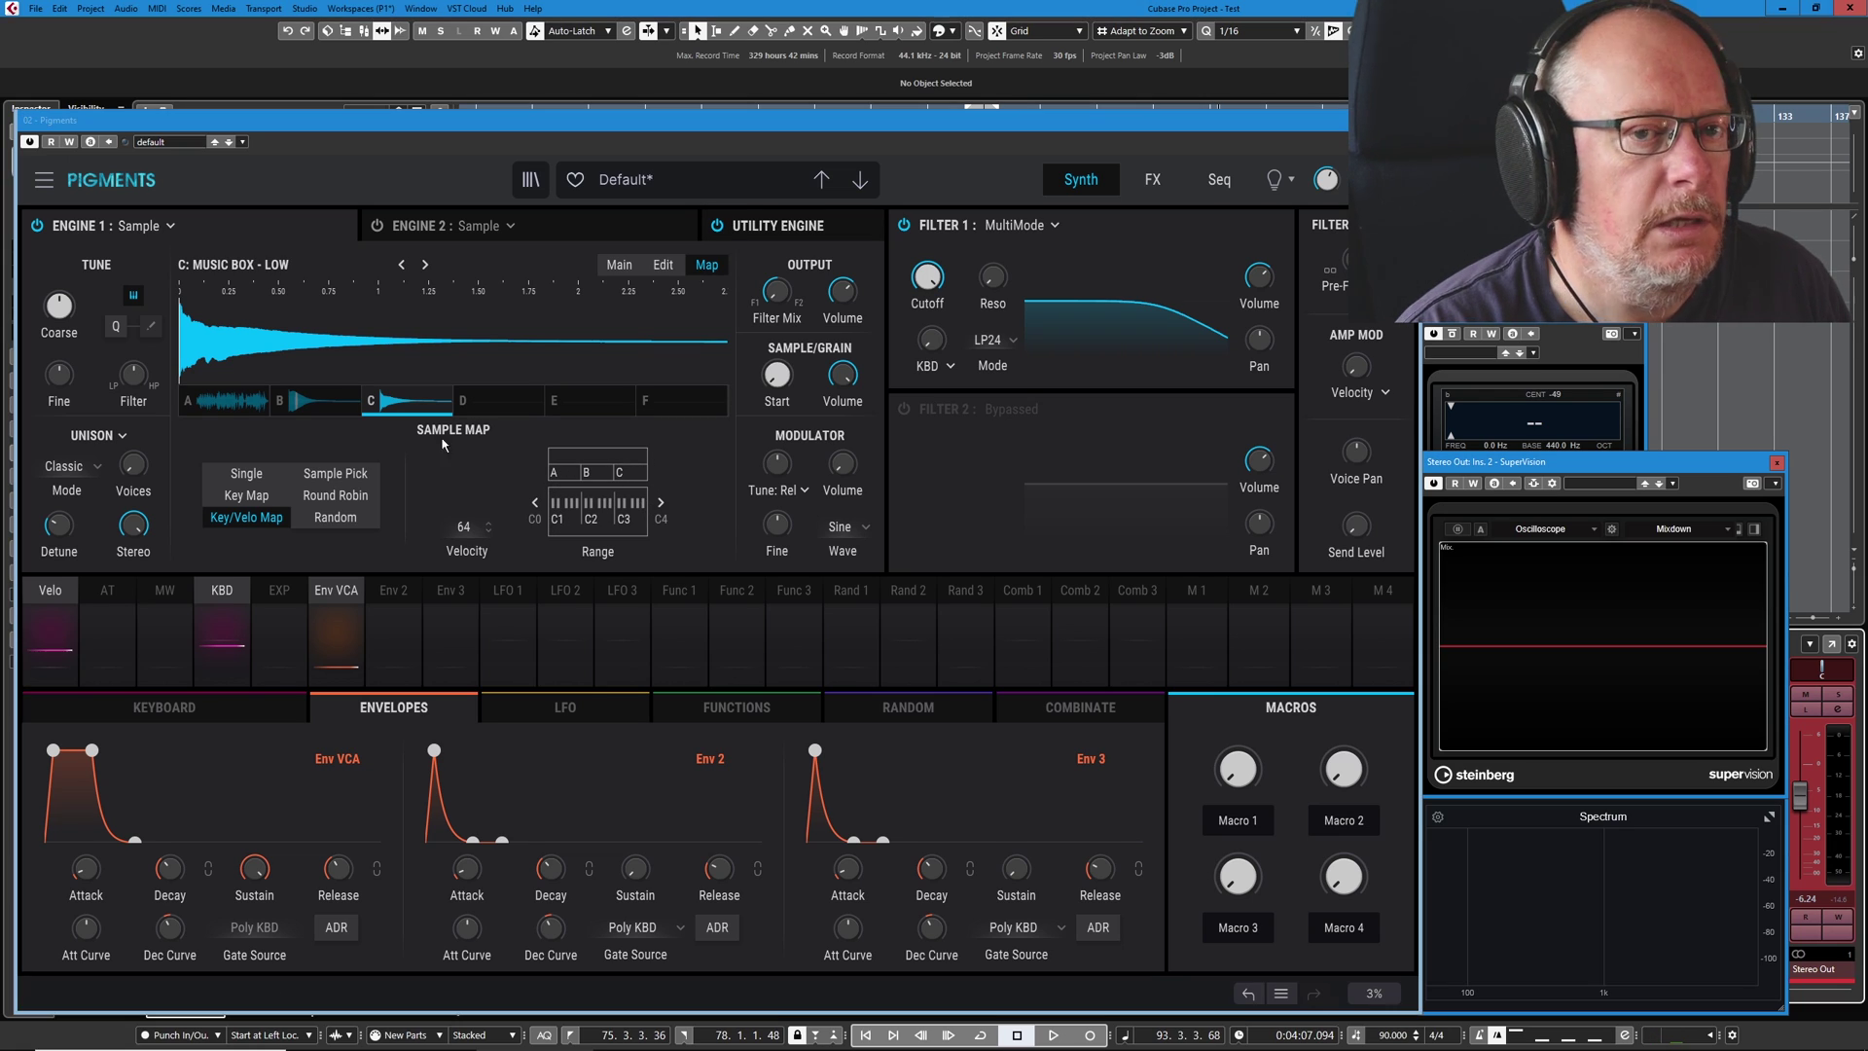
Load Marimba C3 into empty slot D, then check slots C and E (Marimba C4)
left_click(231, 525)
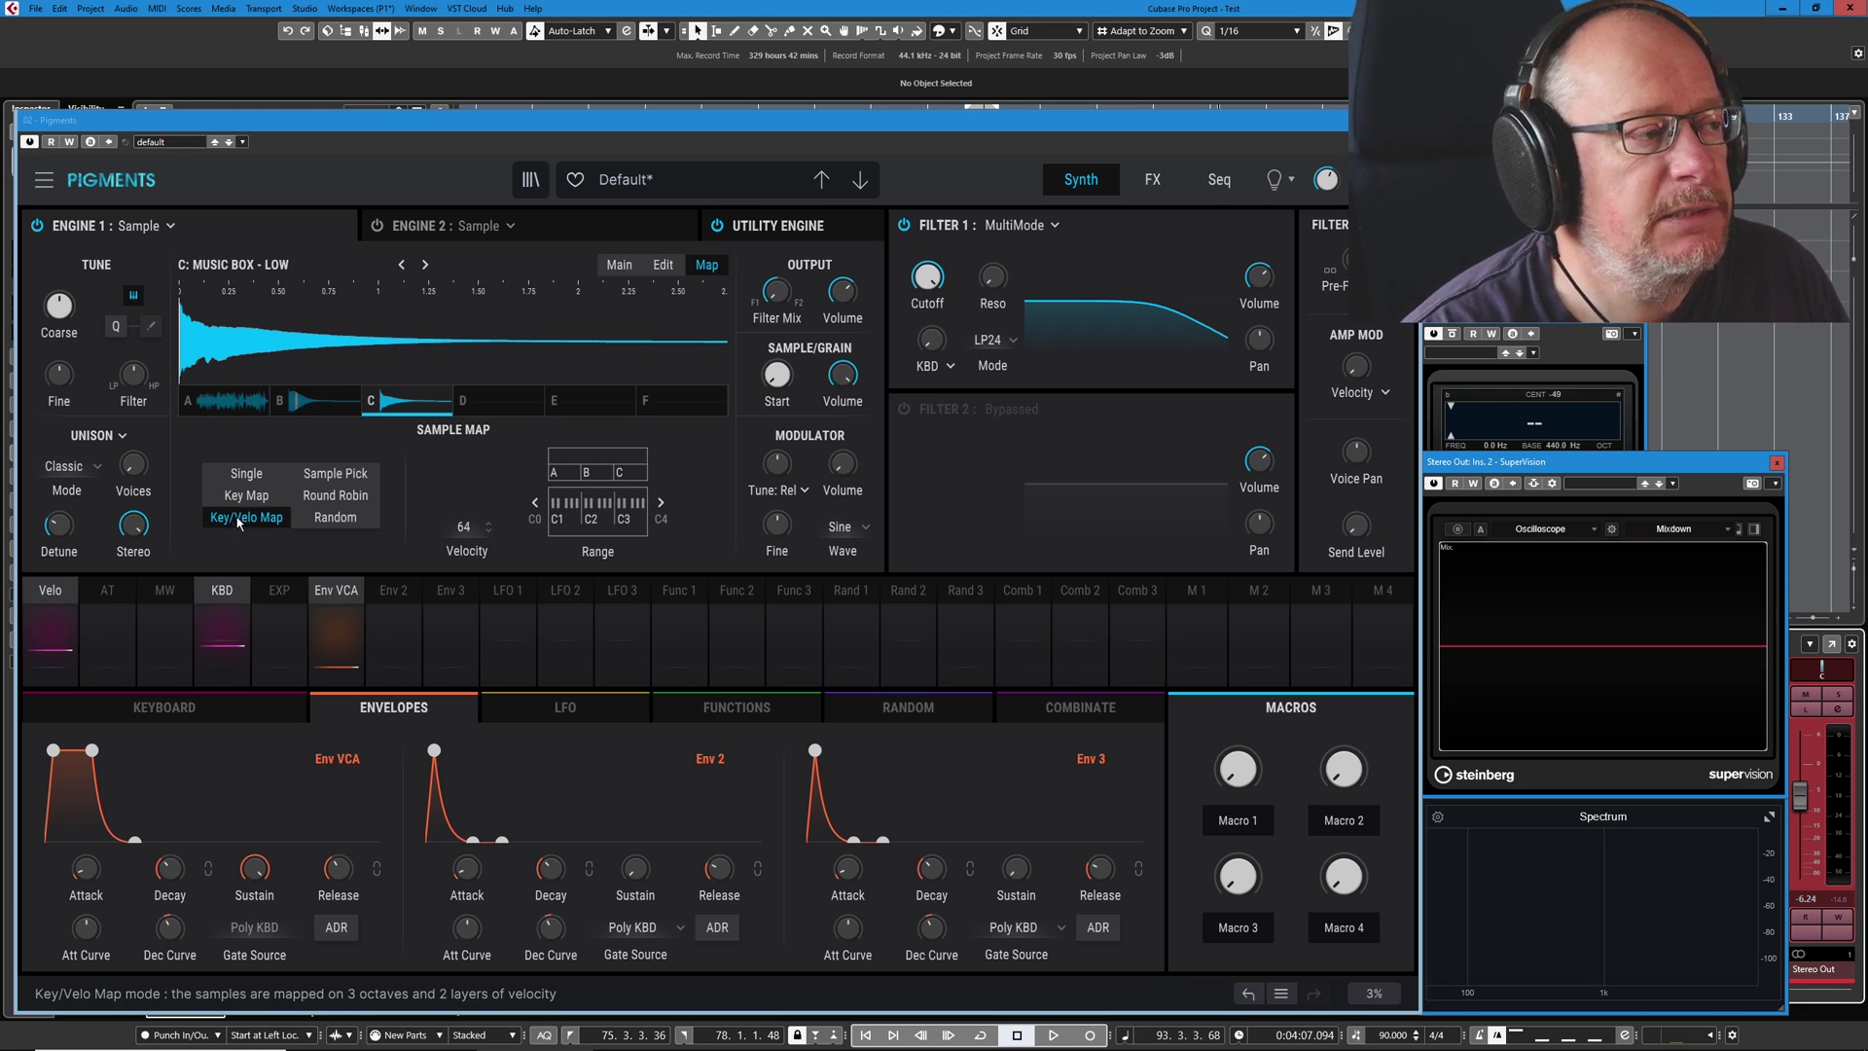
left_click(503, 404)
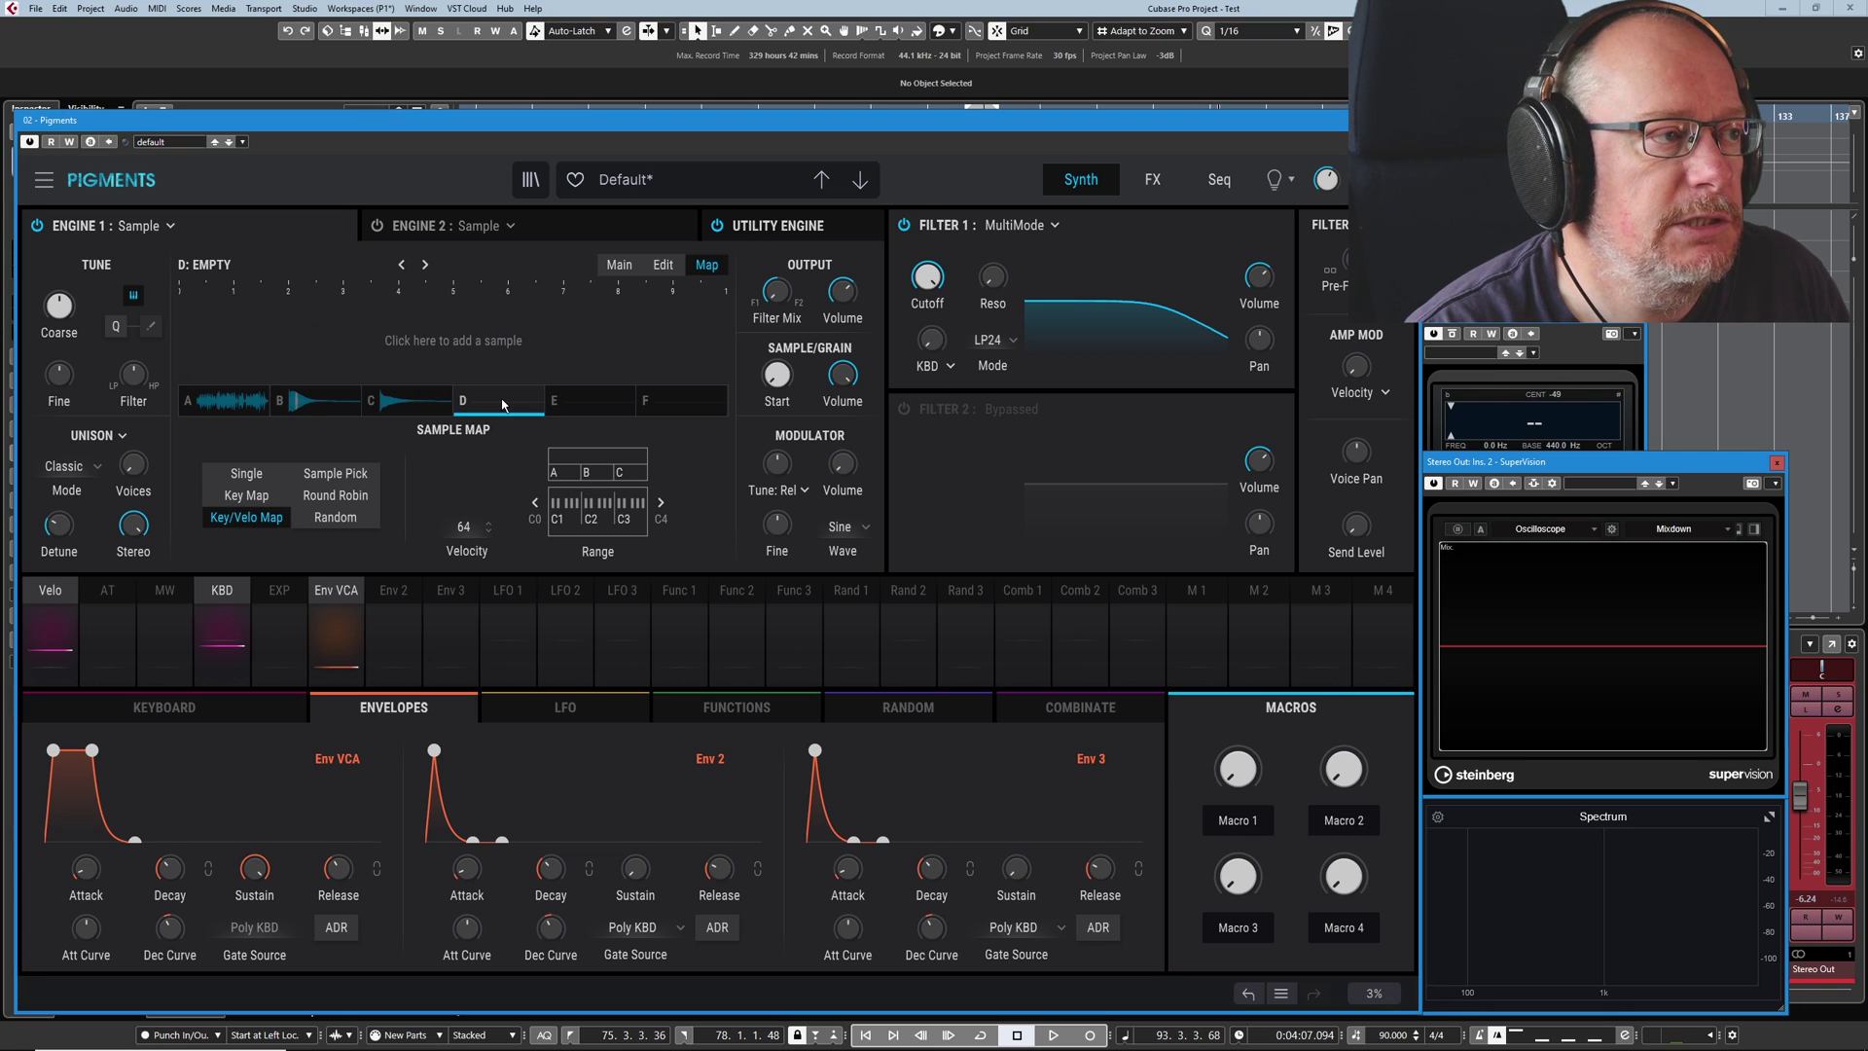
left_click(454, 341)
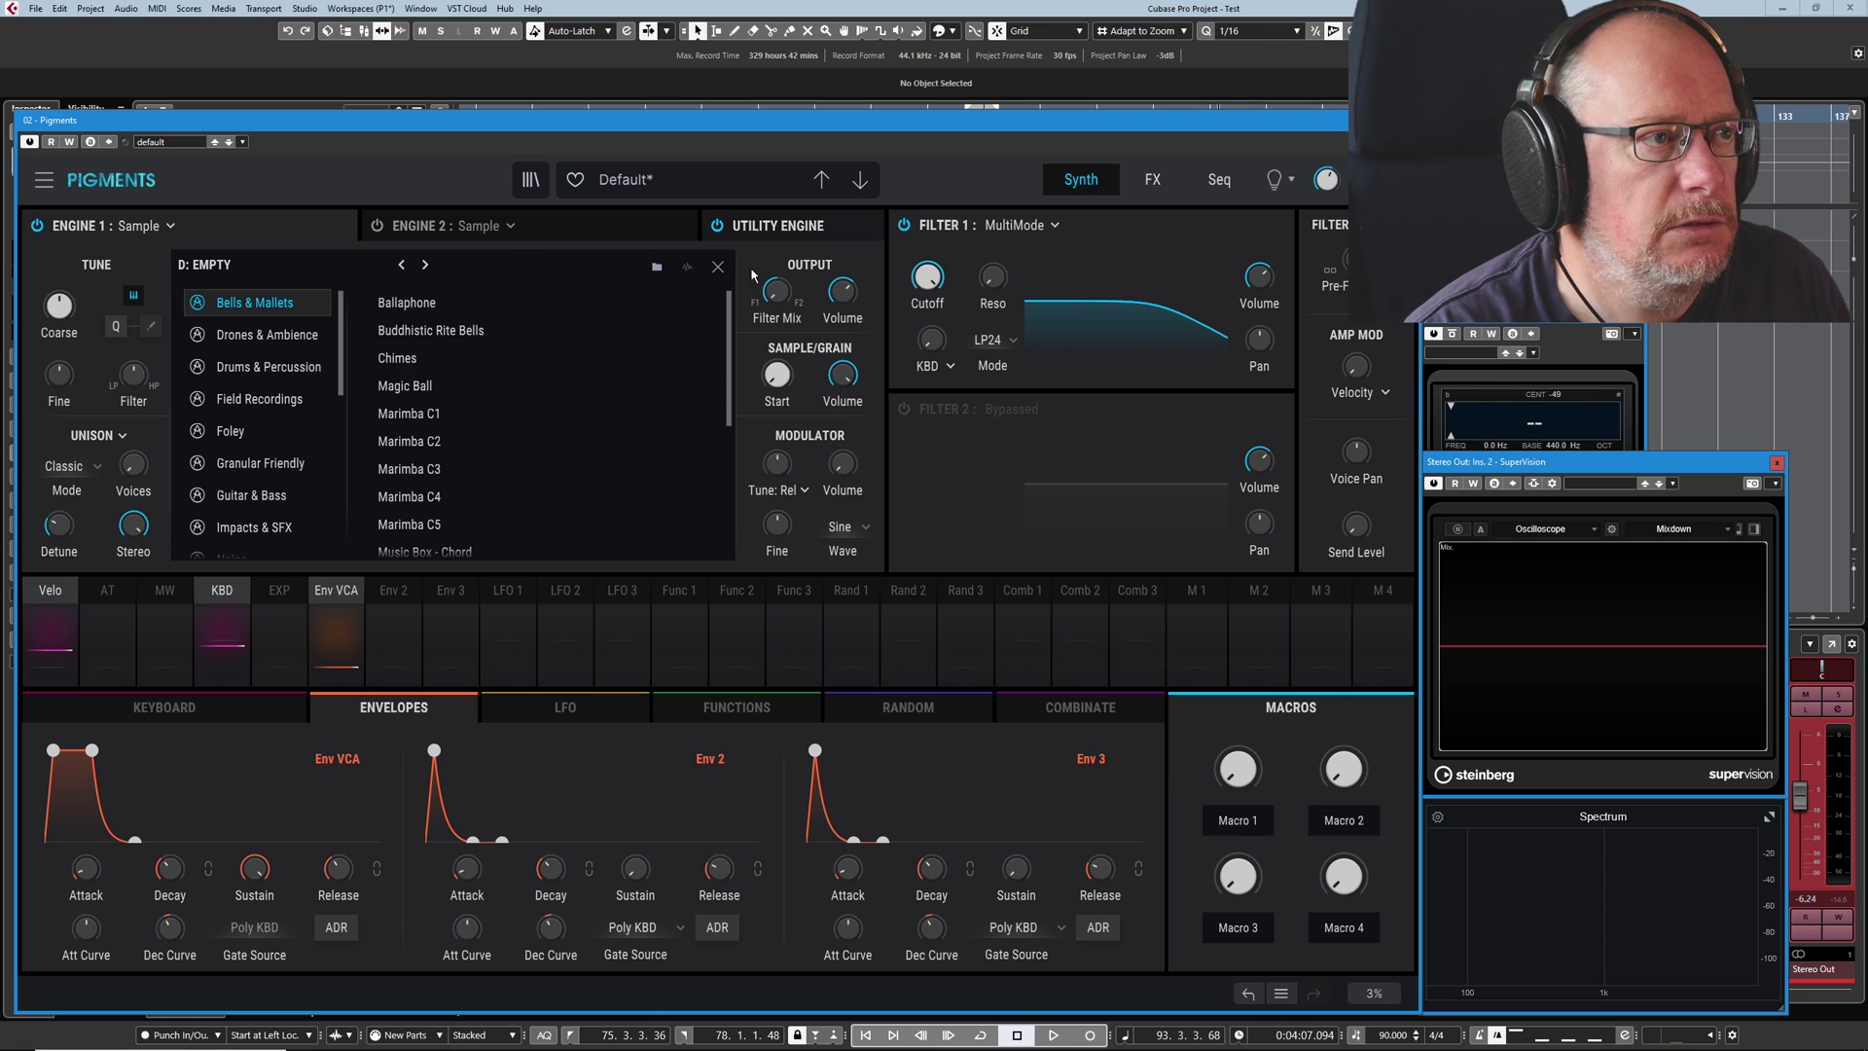
key("Escape")
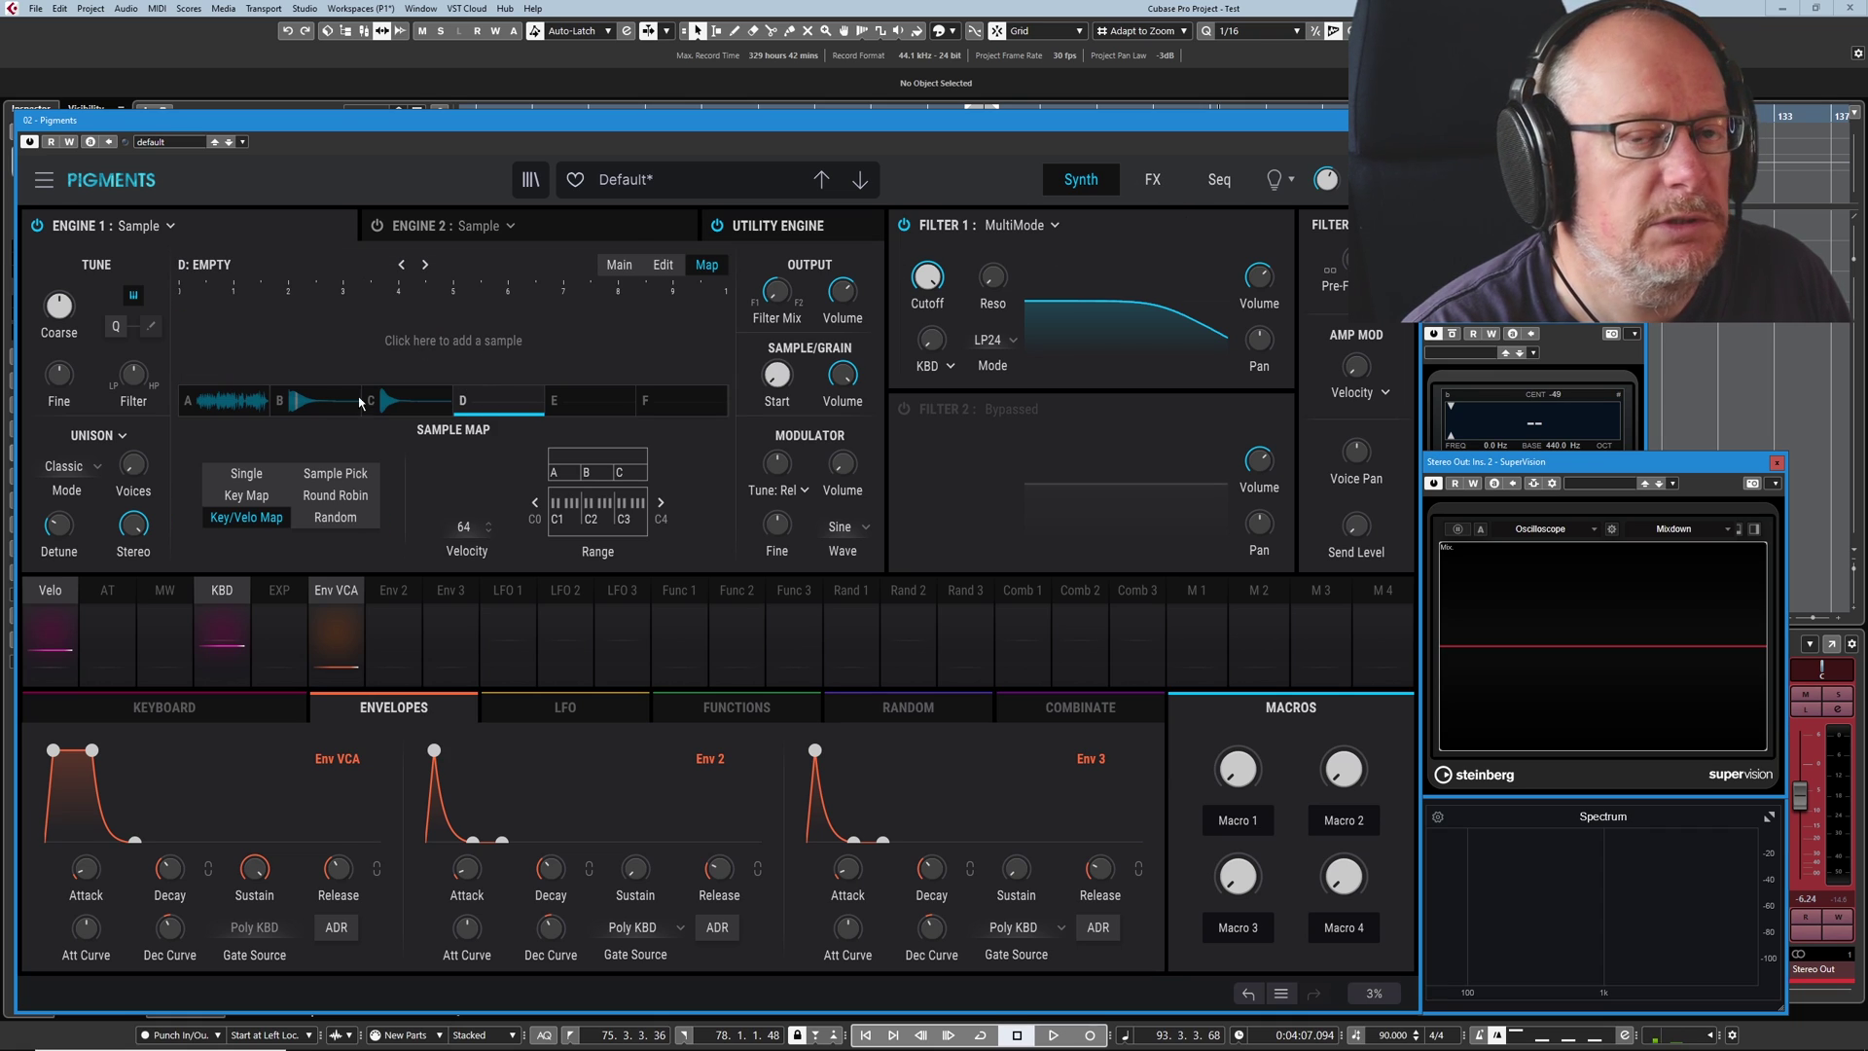
left_click(240, 272)
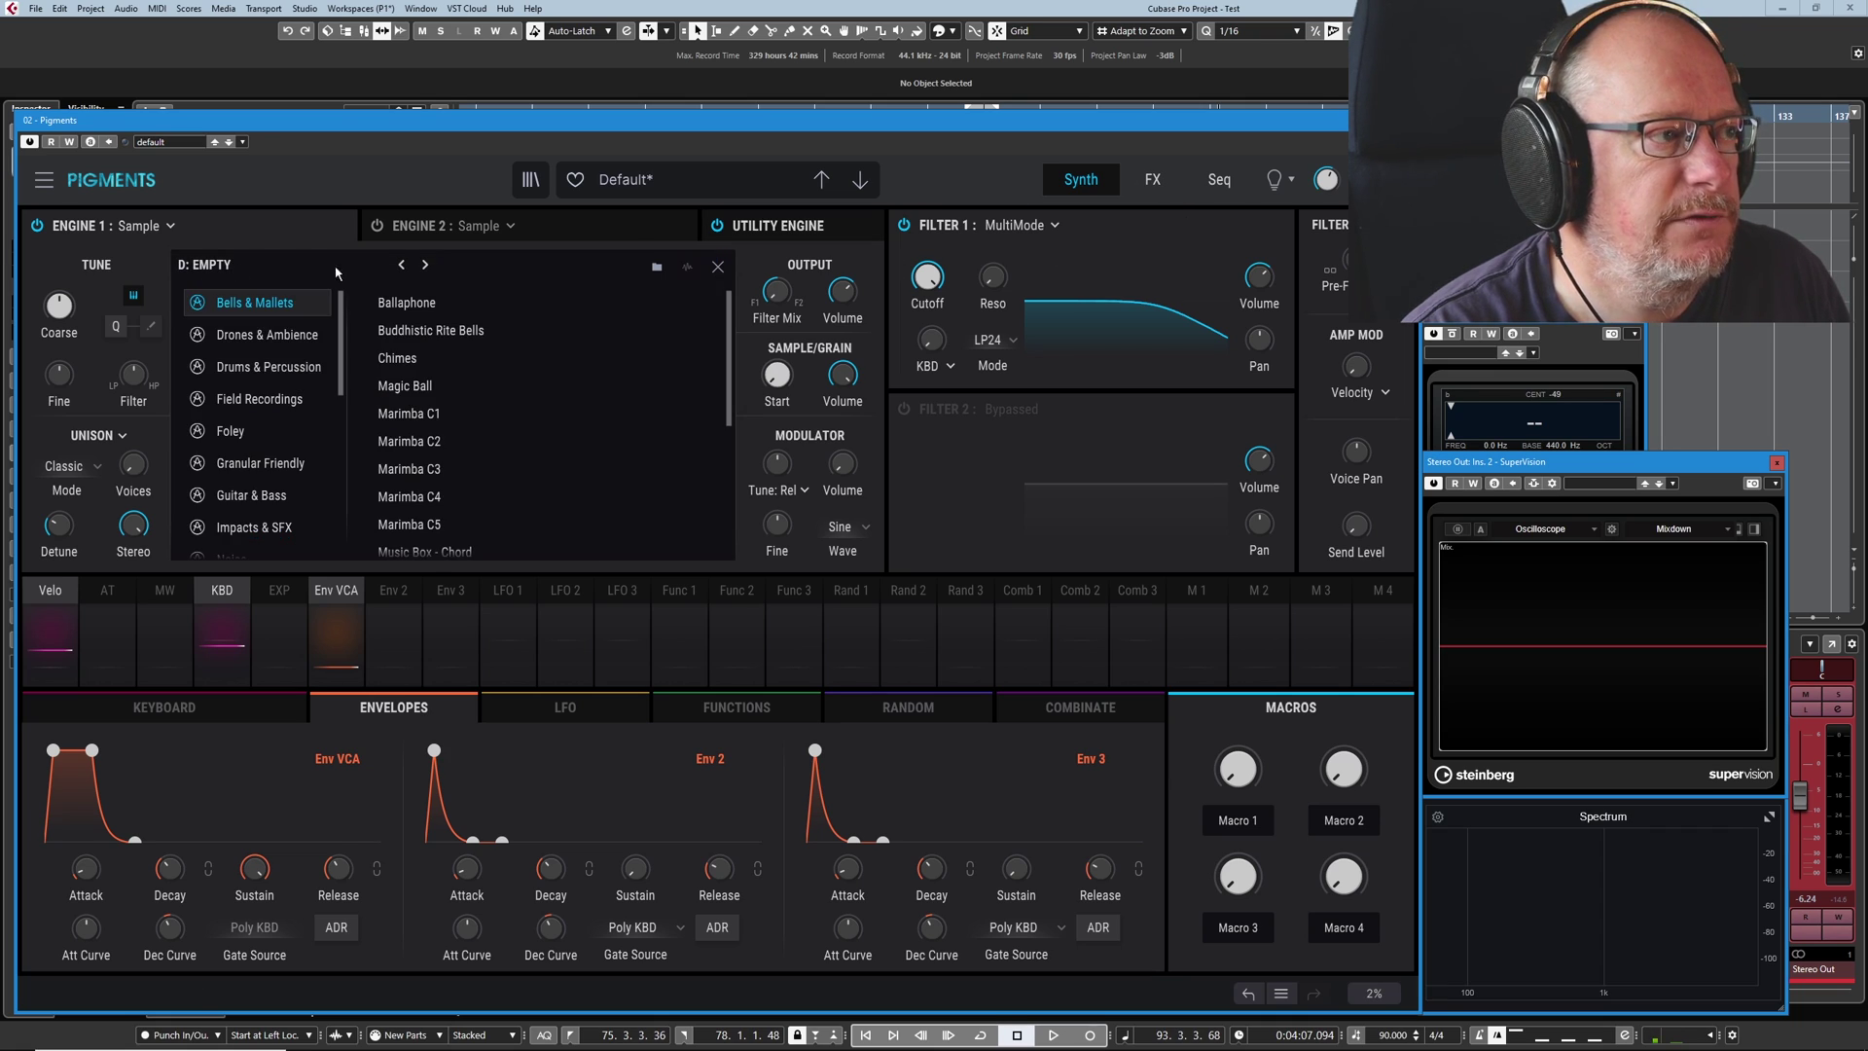
double_click(416, 470)
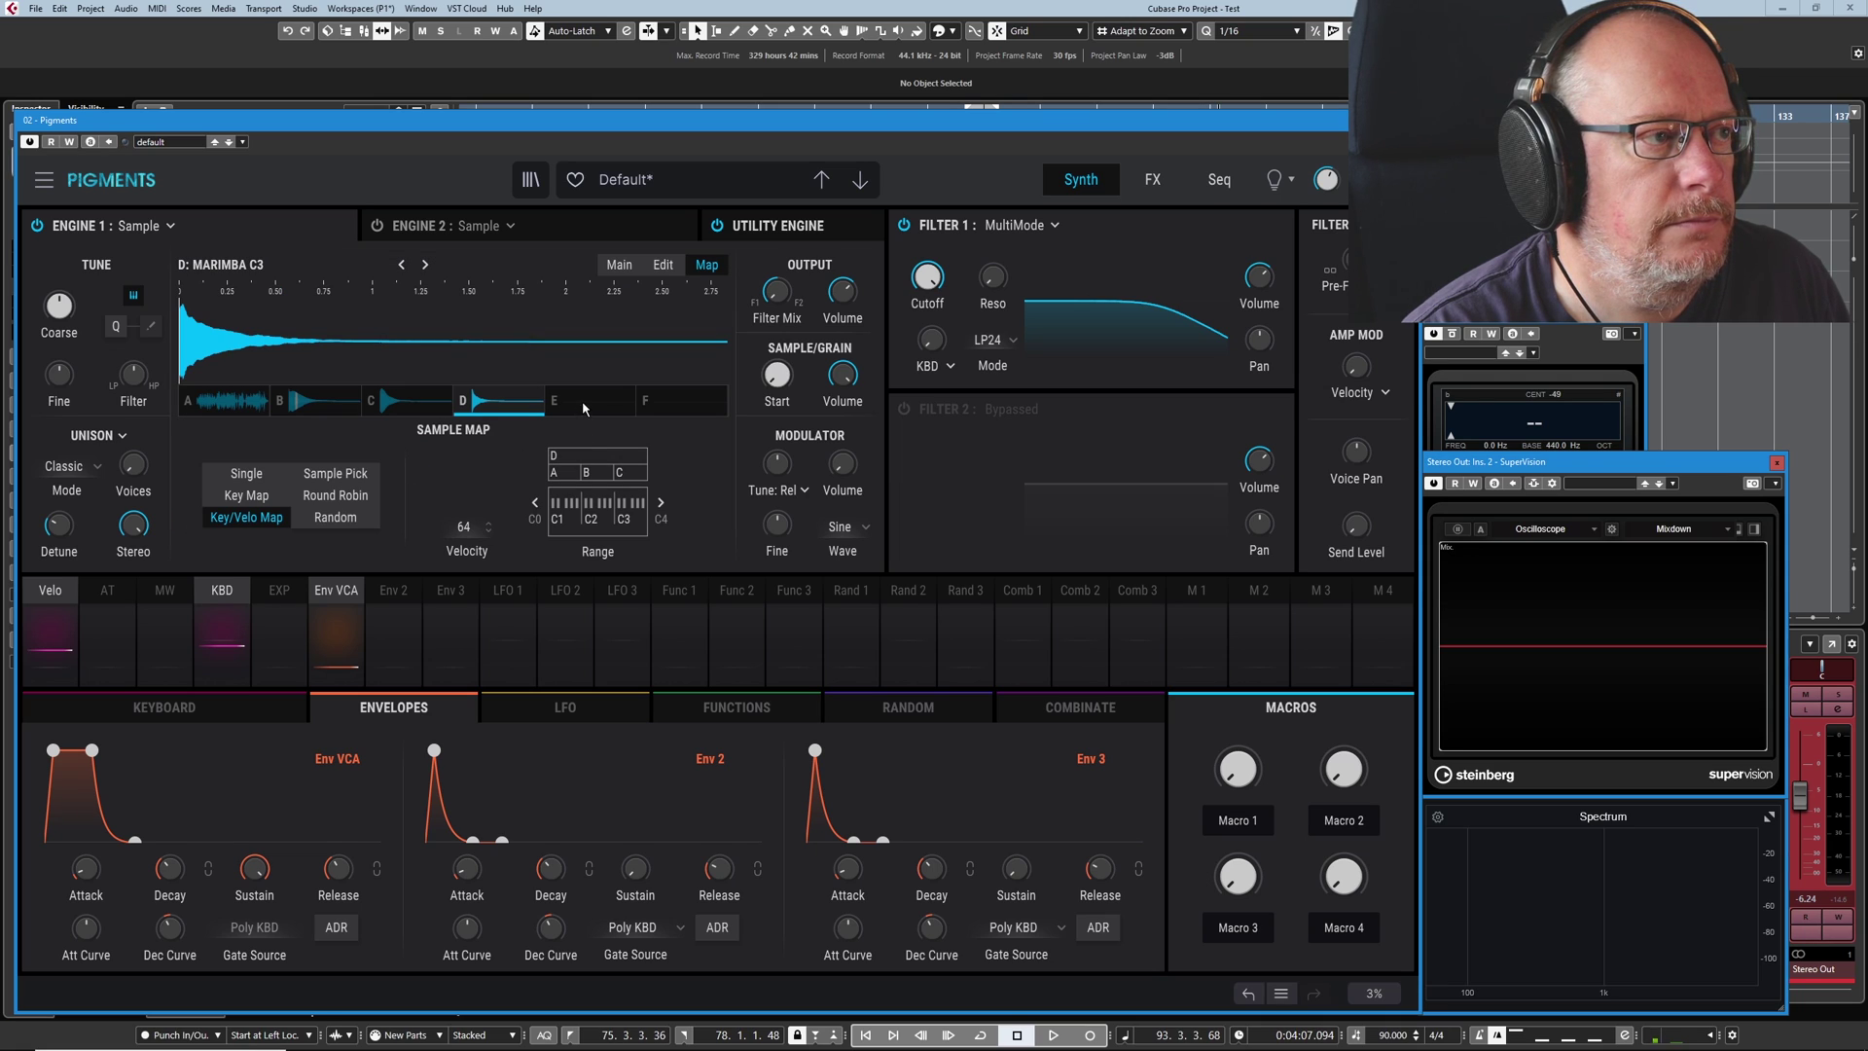
left_click(449, 403)
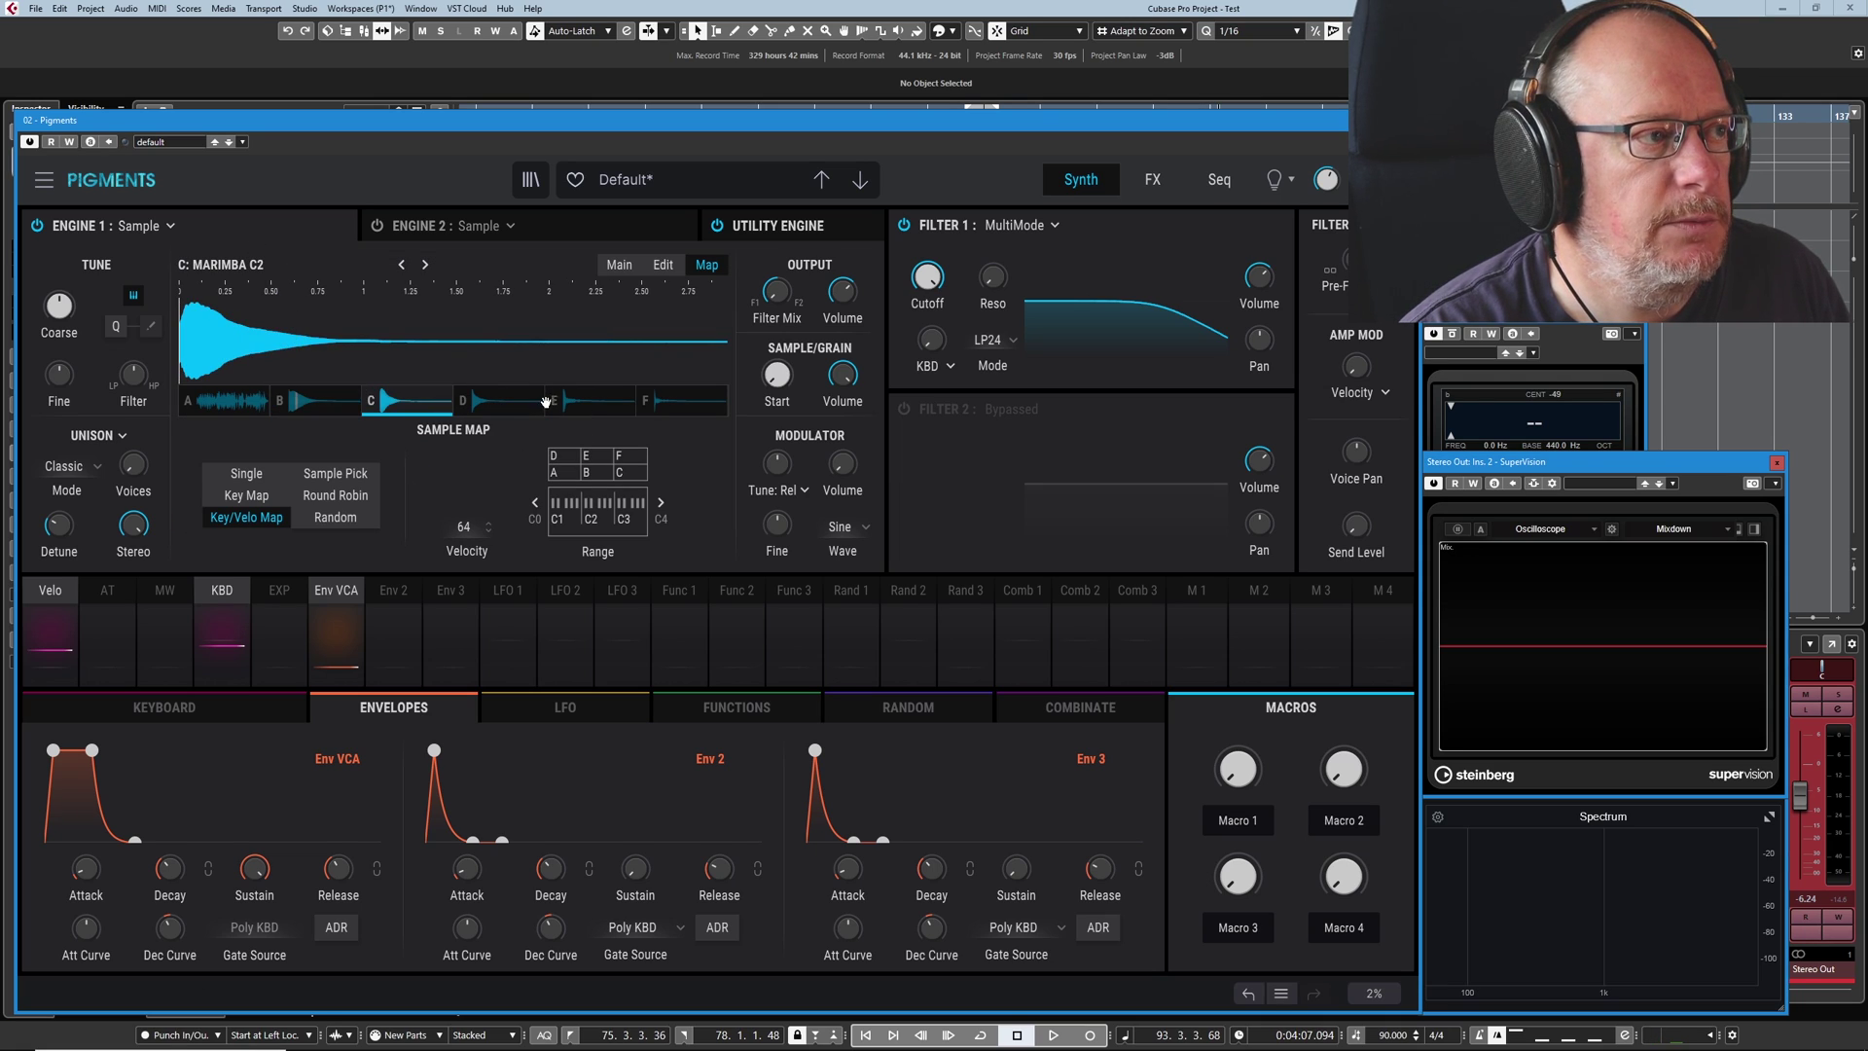
left_click(540, 402)
left_click(589, 403)
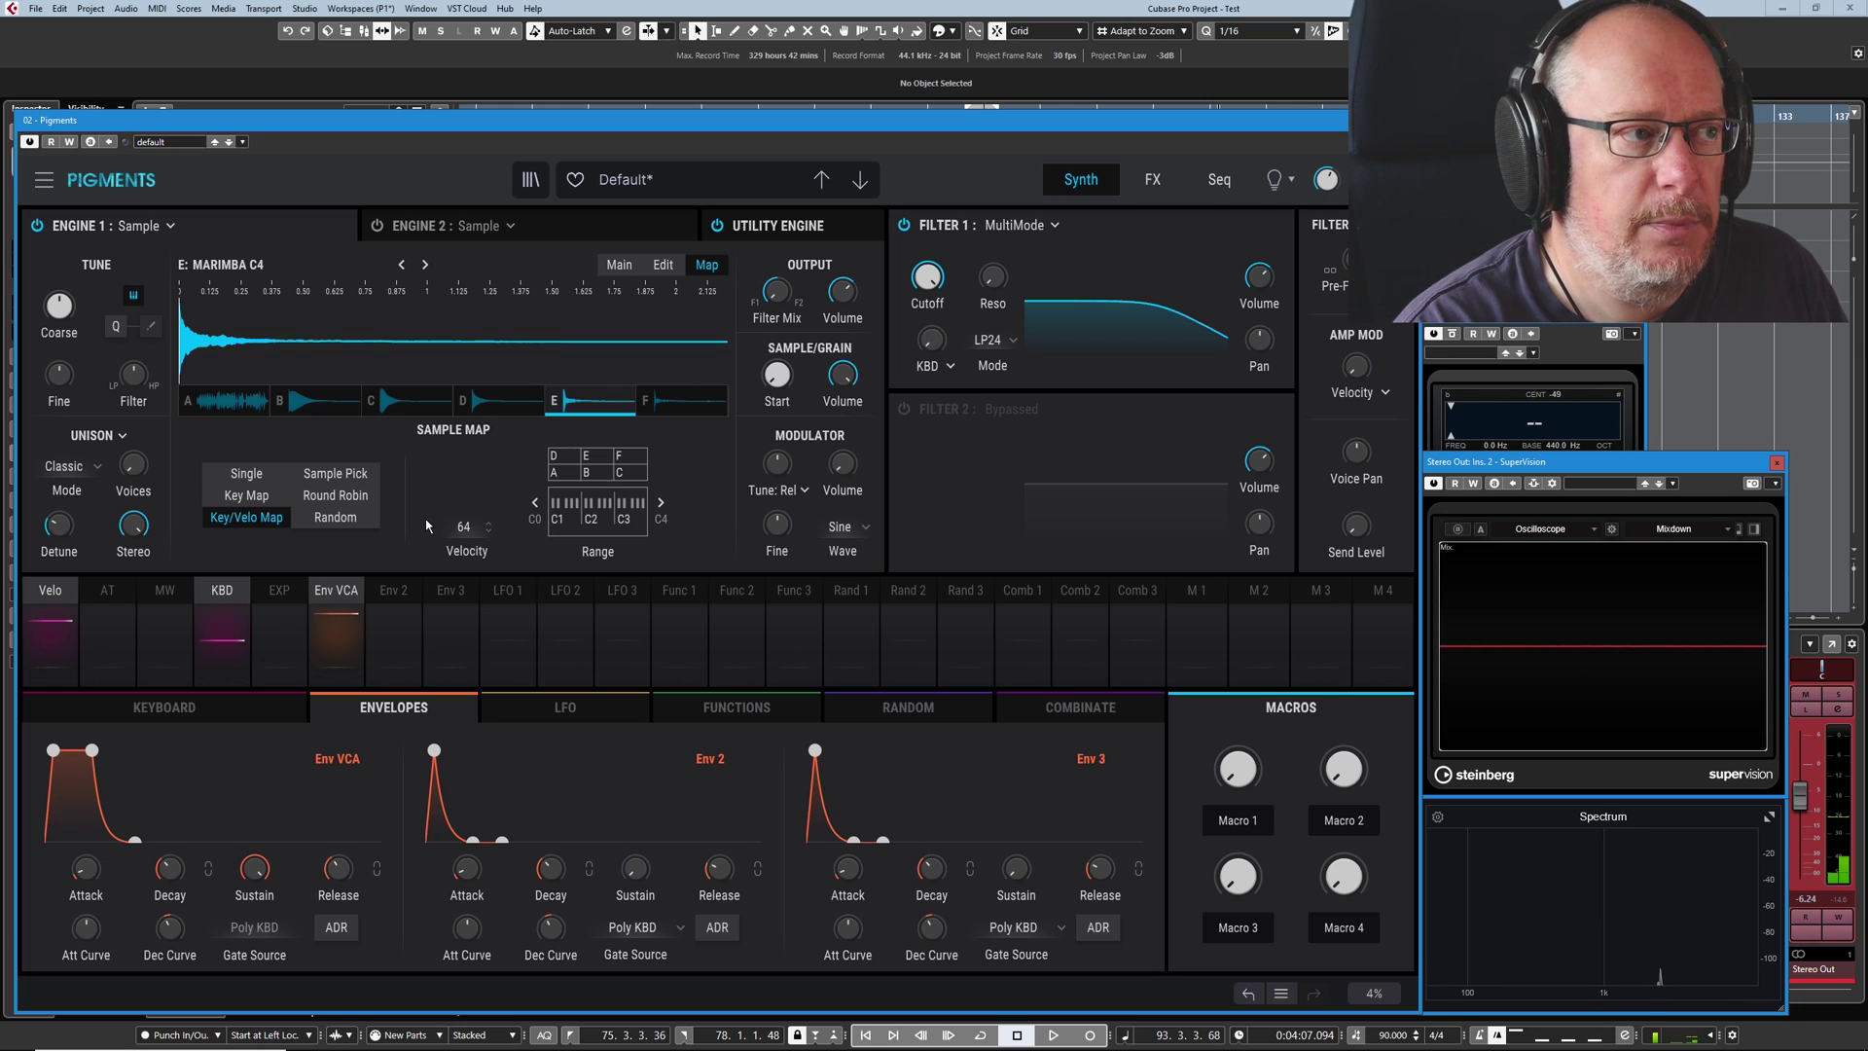
Show the KEYBOARD panel with the on-screen keyboard beneath the Key/Velo sample map
left_click(164, 707)
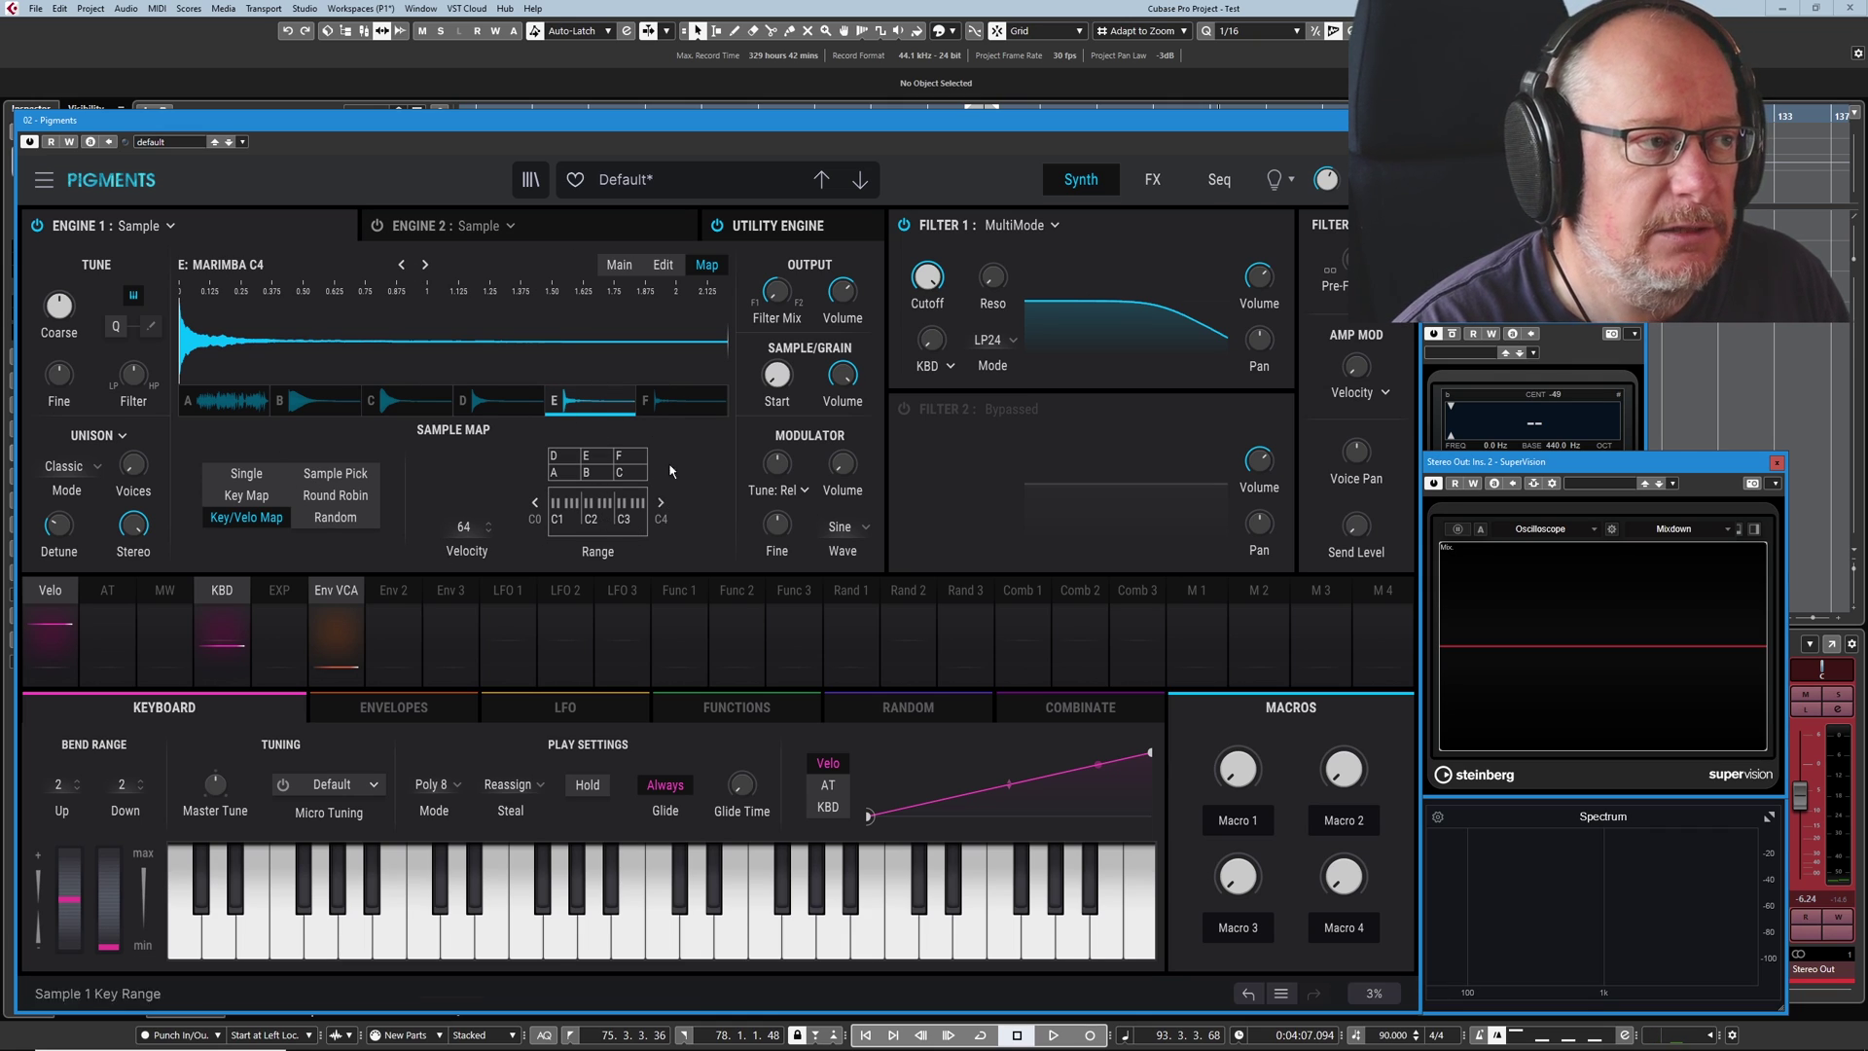
Switch to Sample Pick mode, raise the Sample Pick knob through later samples, and show the LFOs
left_click(343, 474)
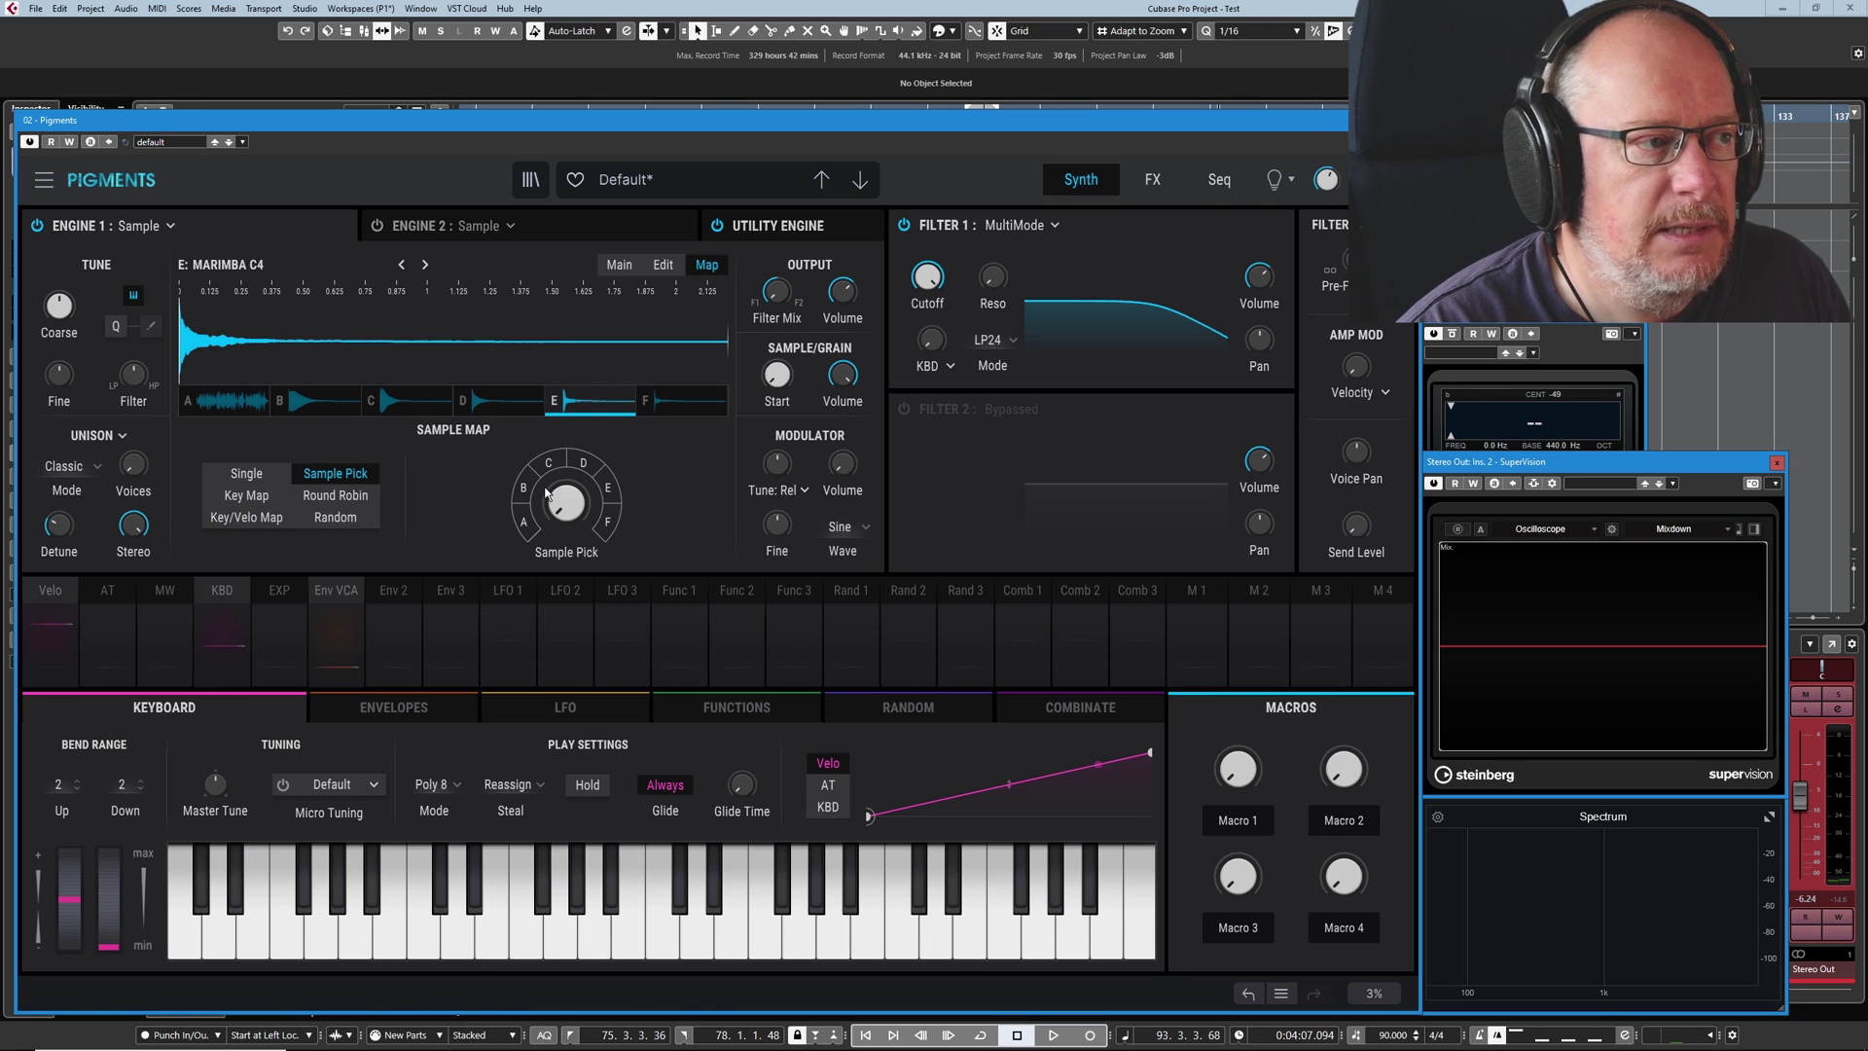
mouse_move(571, 528)
left_click_drag(567, 503, 566, 492)
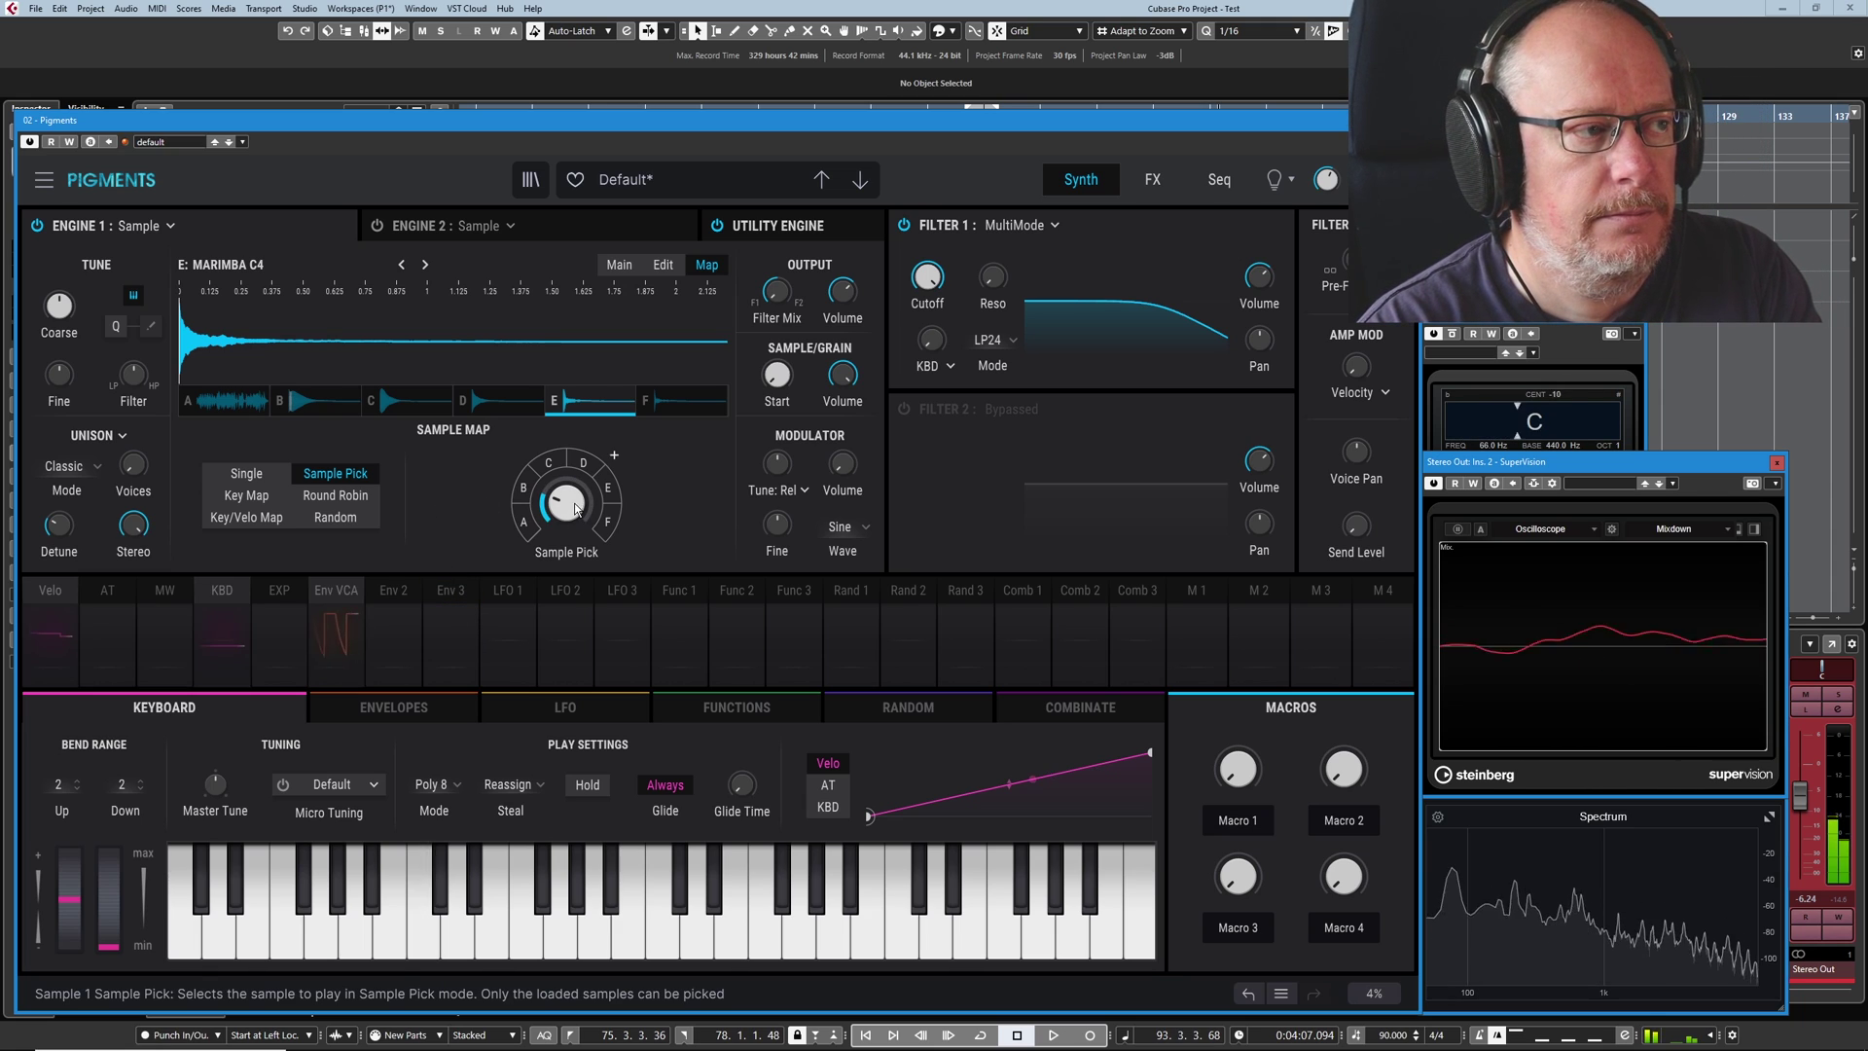
left_click_drag(574, 506, 574, 437)
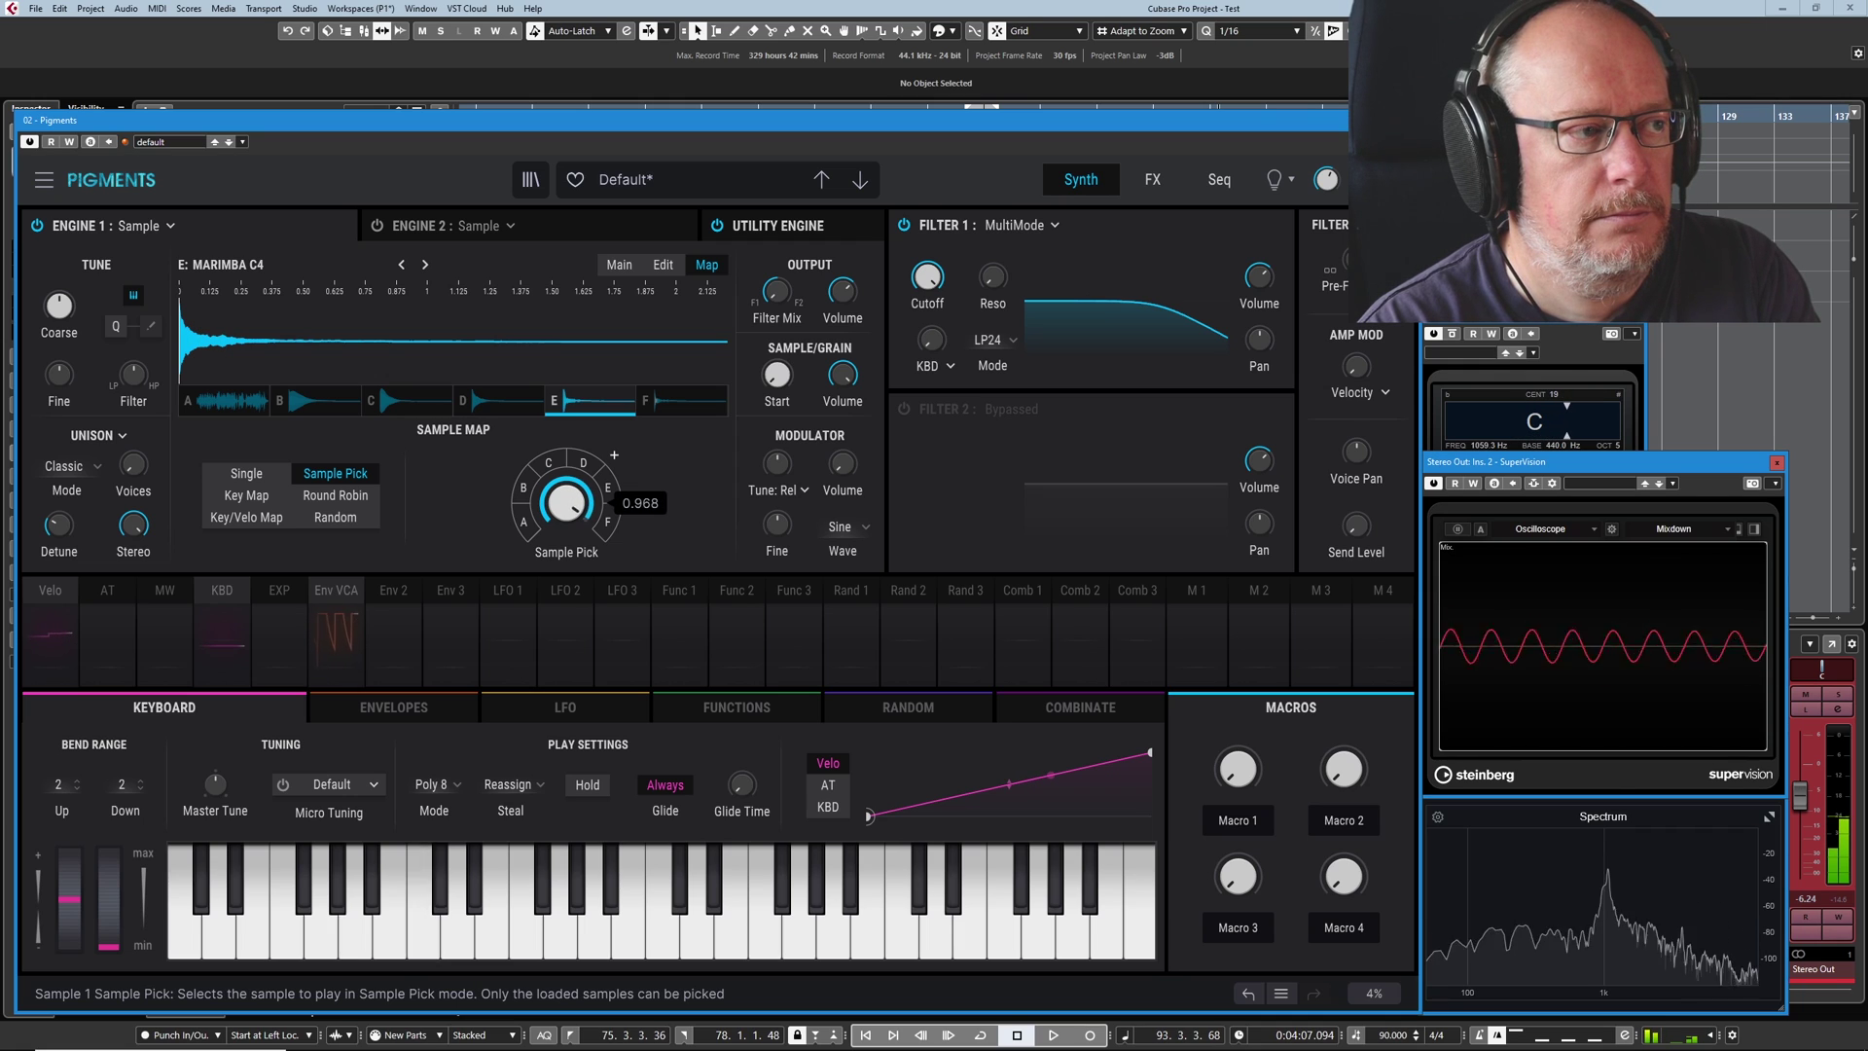
left_click(561, 707)
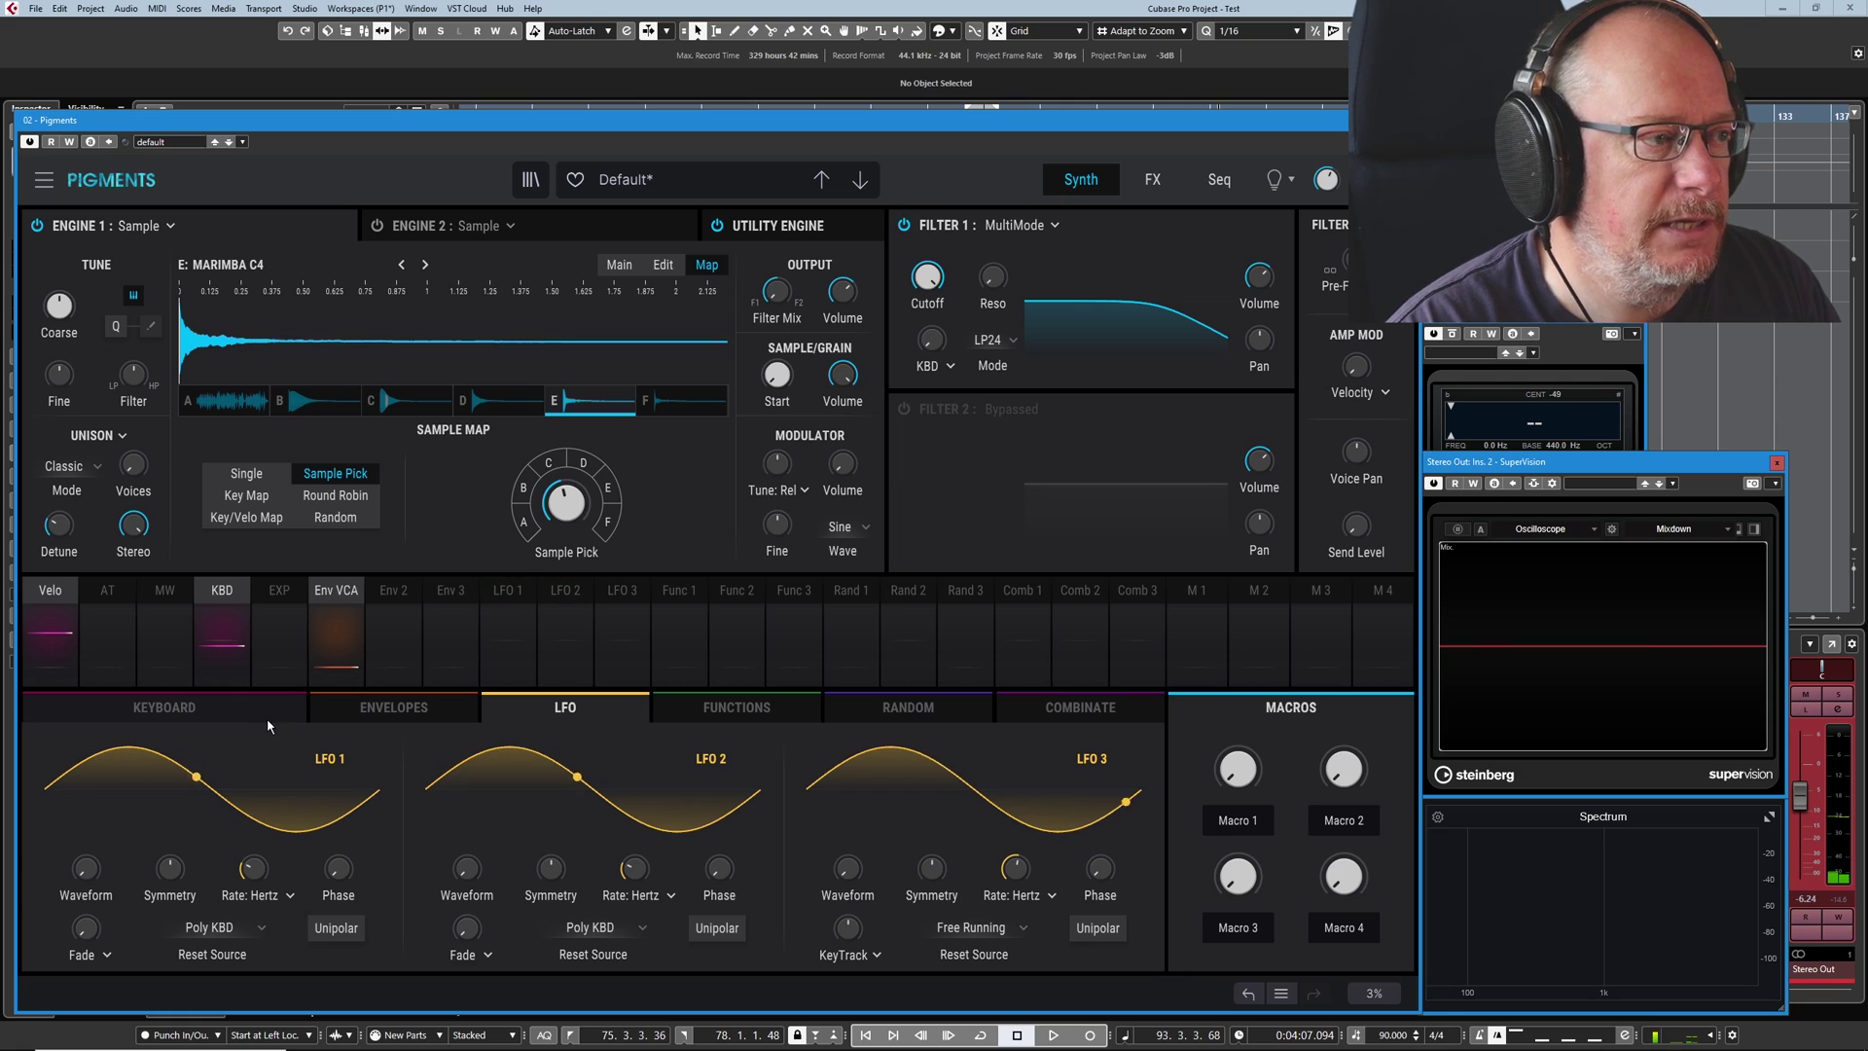
Route LFO 1 to the Sample Pick knob and set its Reset Source to Free Running
left_click(507, 594)
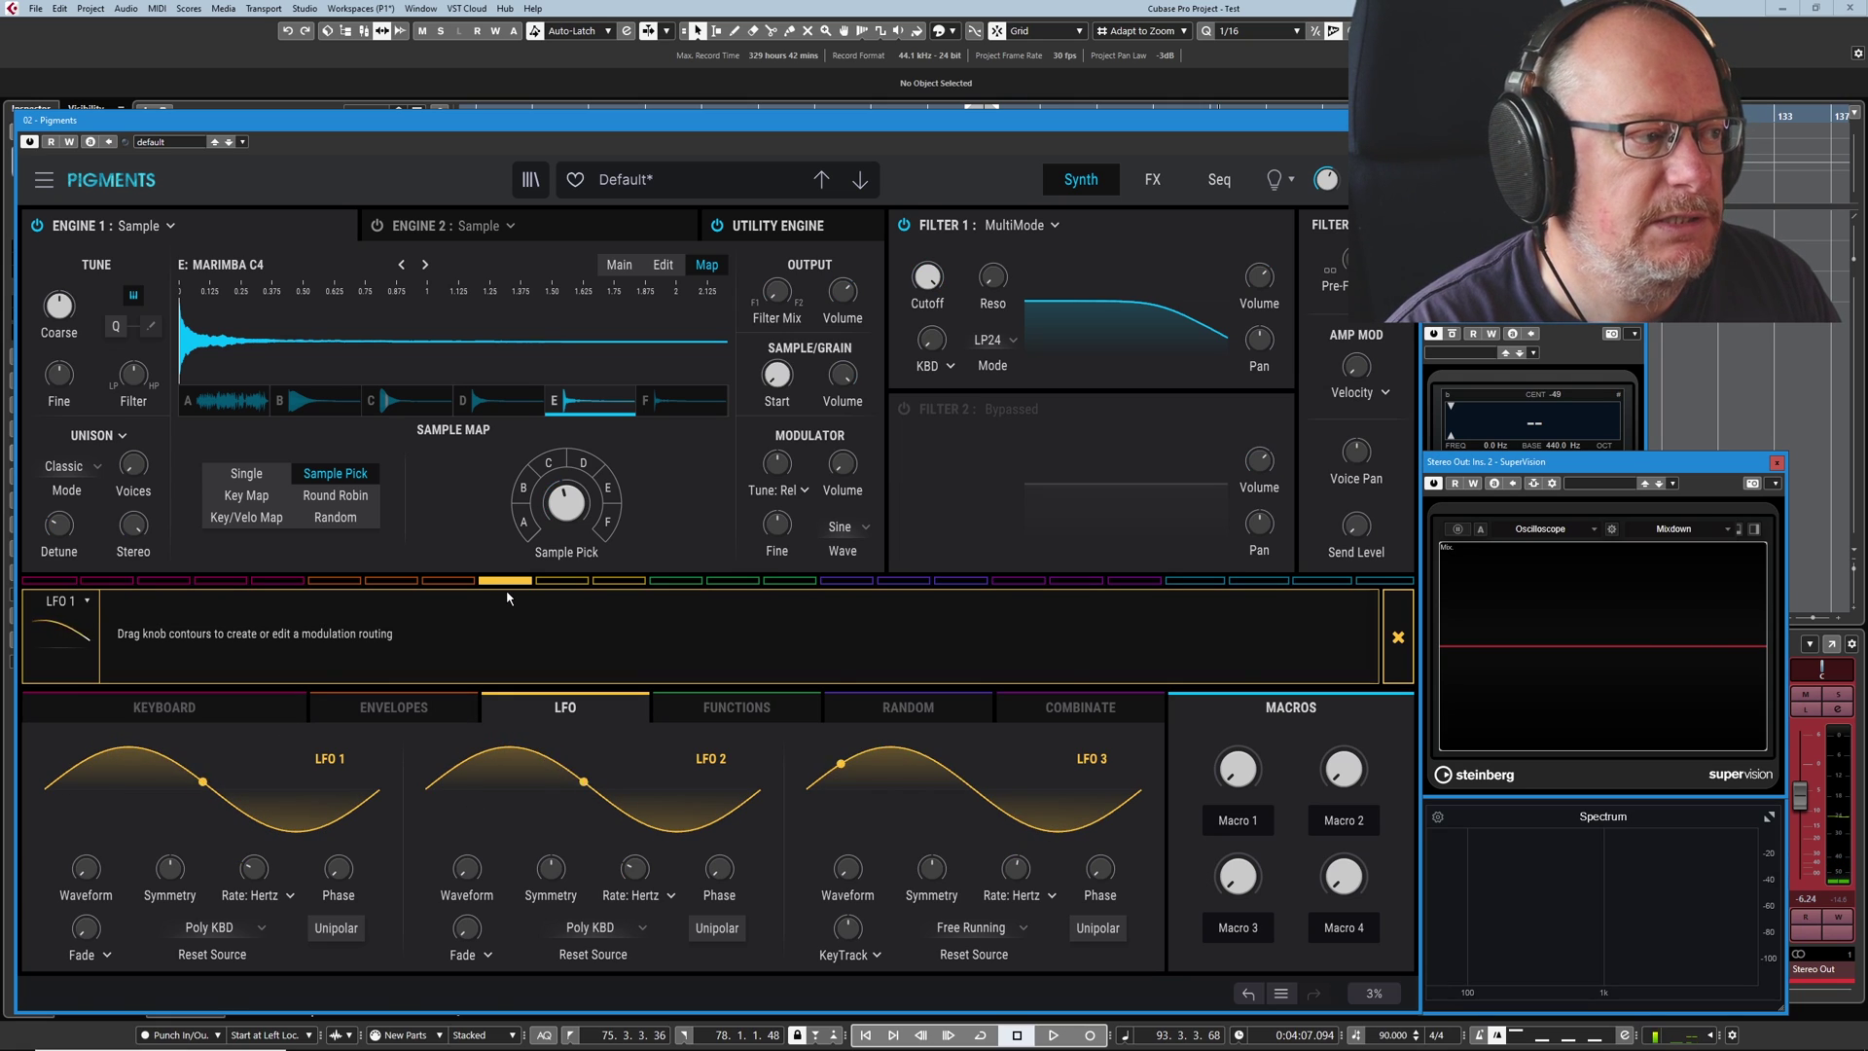
left_click_drag(544, 514, 545, 466)
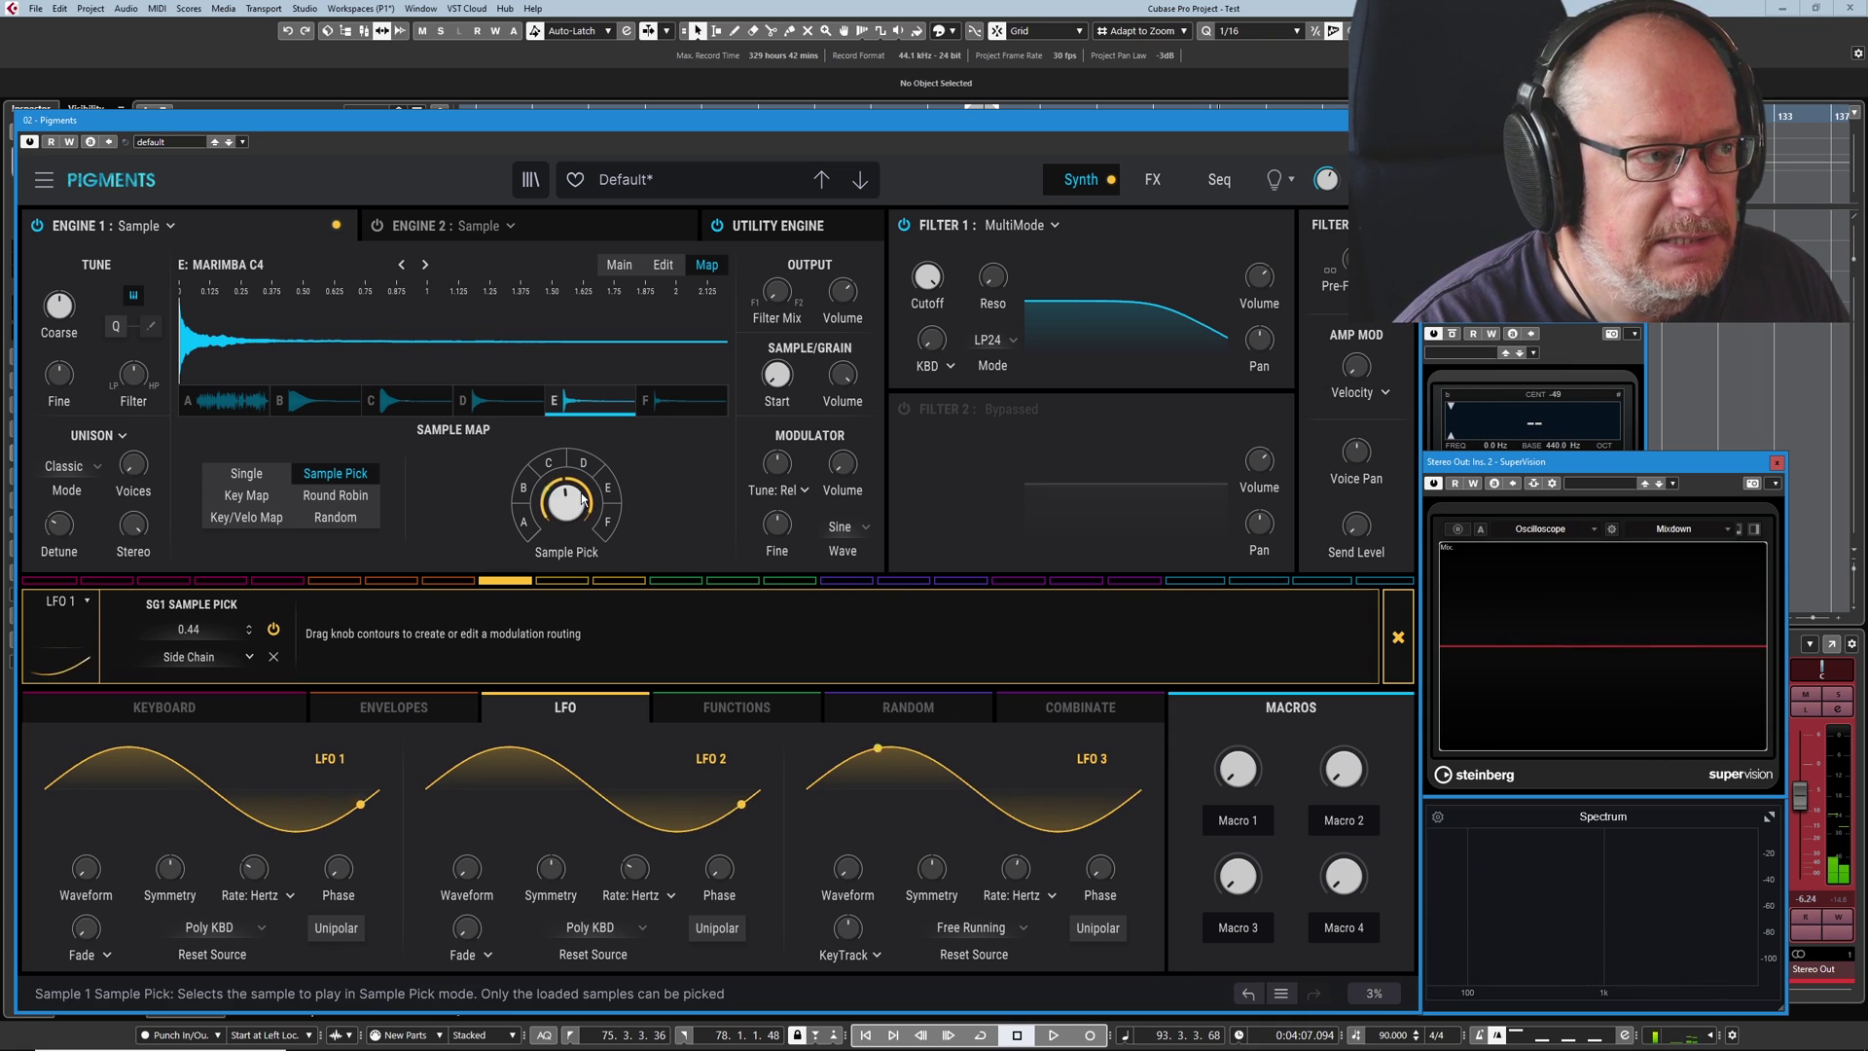
mouse_move(568, 505)
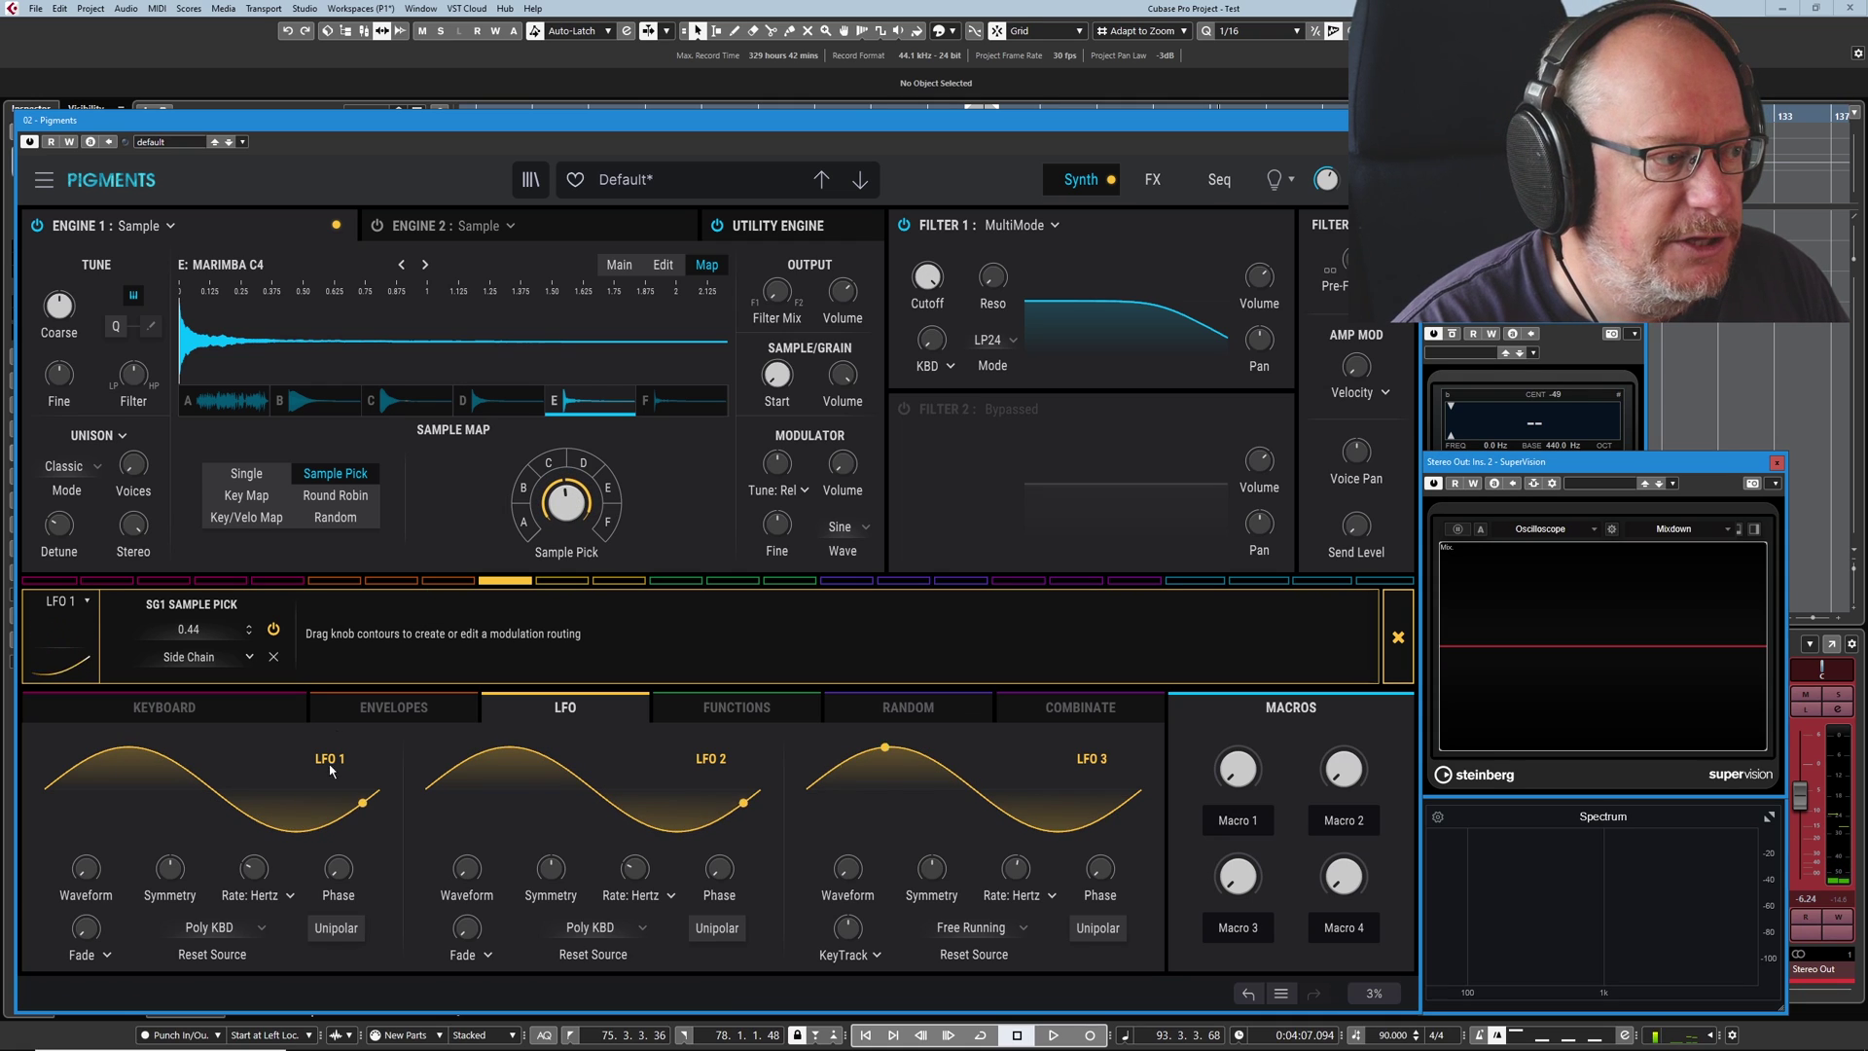
left_click(220, 929)
left_click(584, 769)
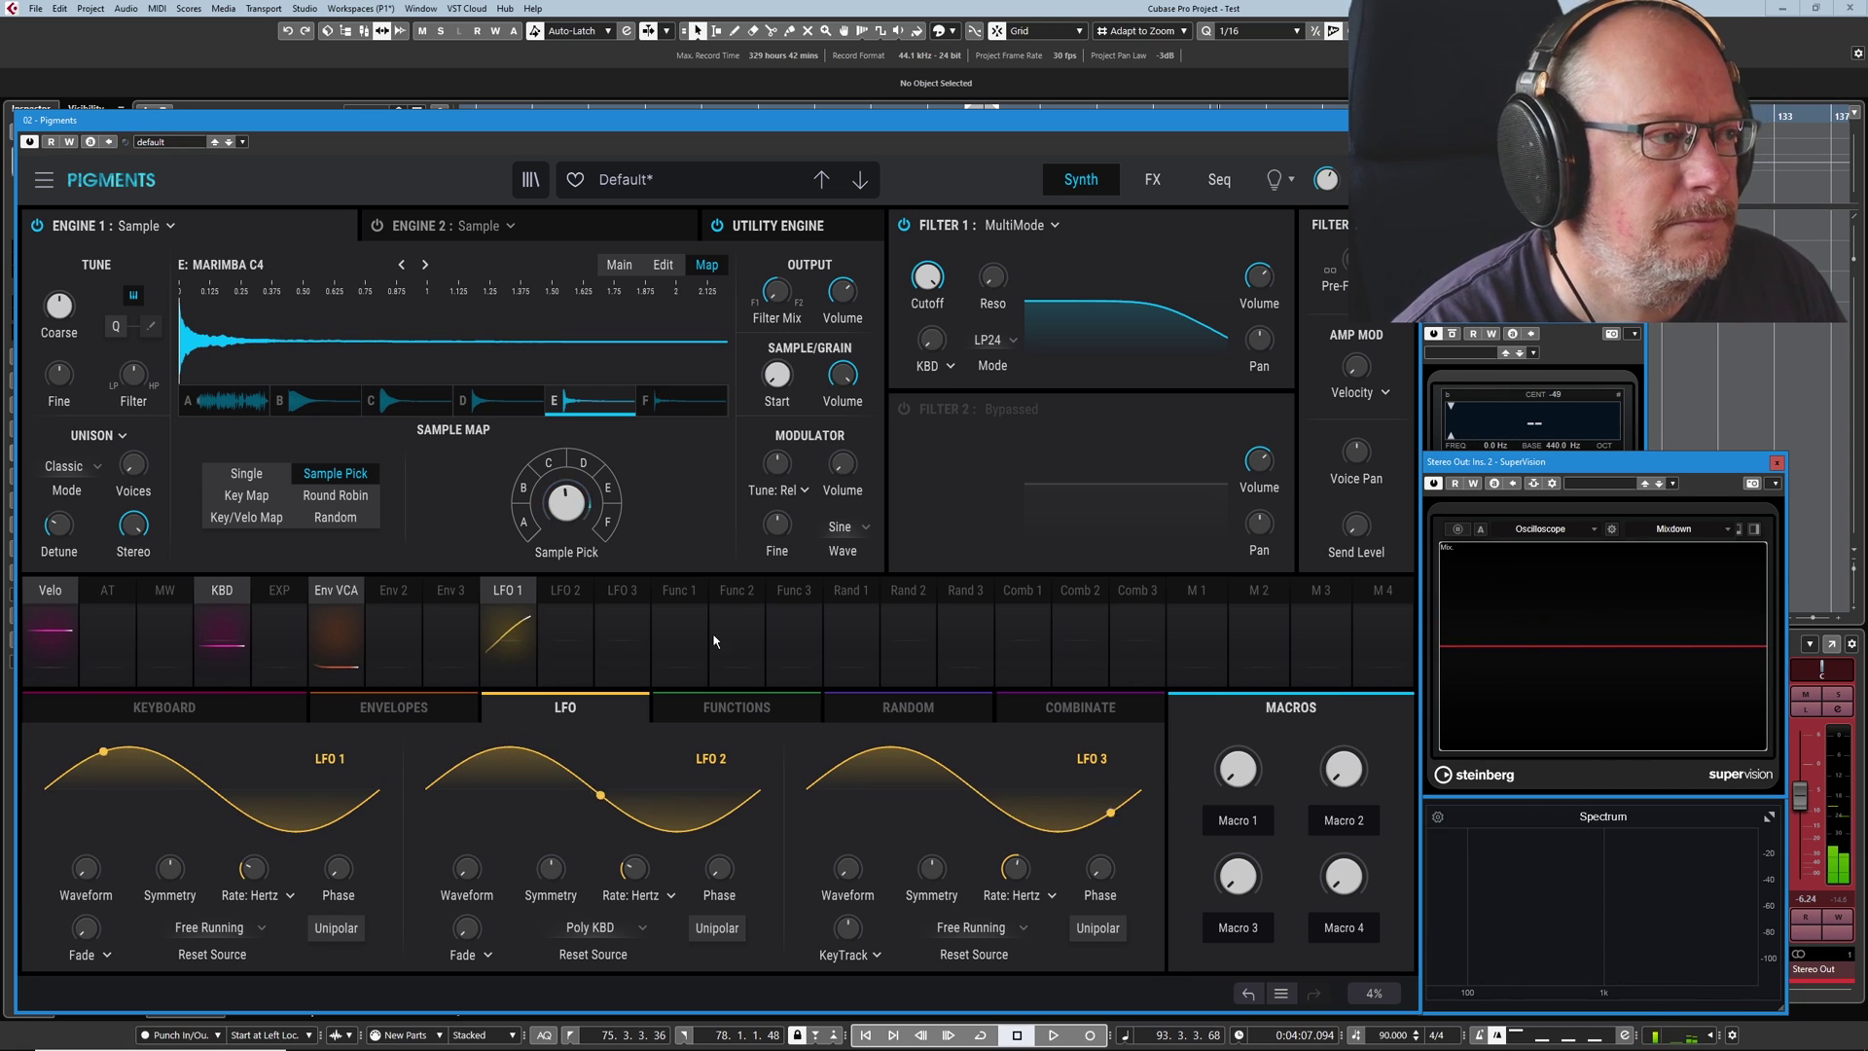
Switch the sample map to Round Robin, then to Random mode
left_click(335, 496)
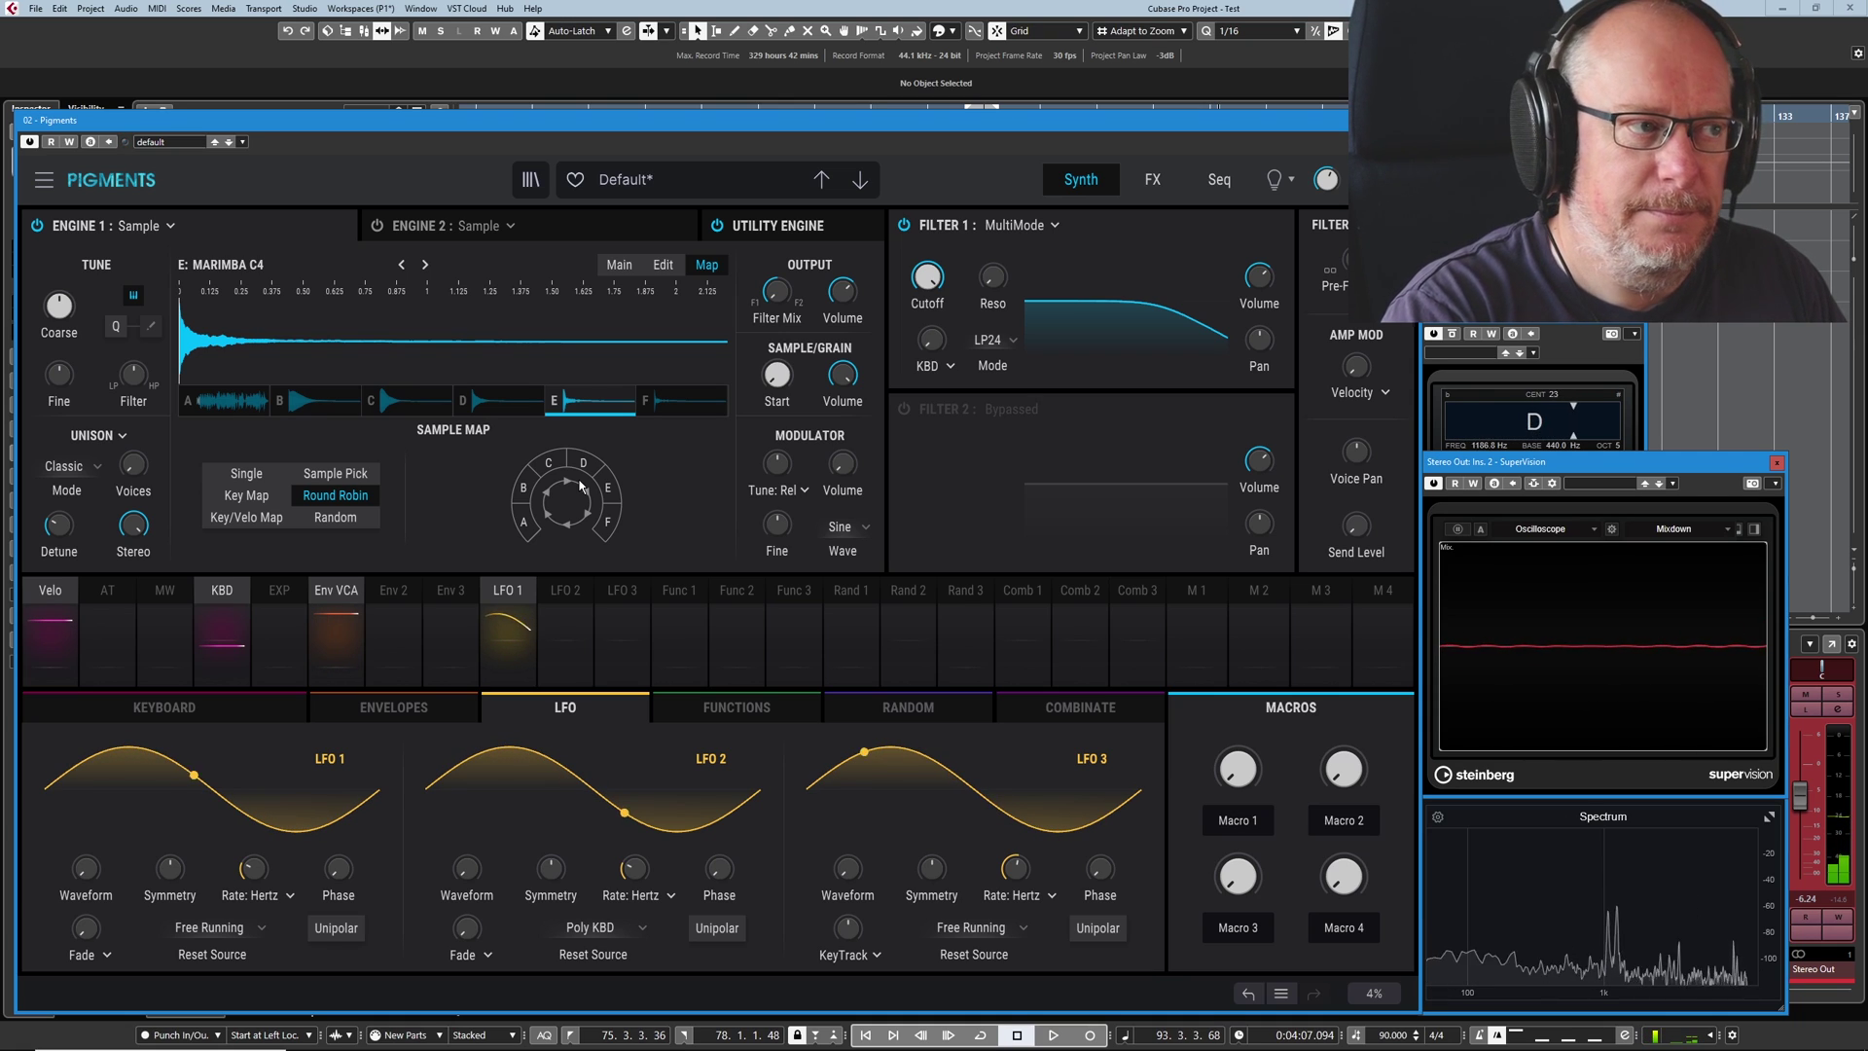
left_click(329, 518)
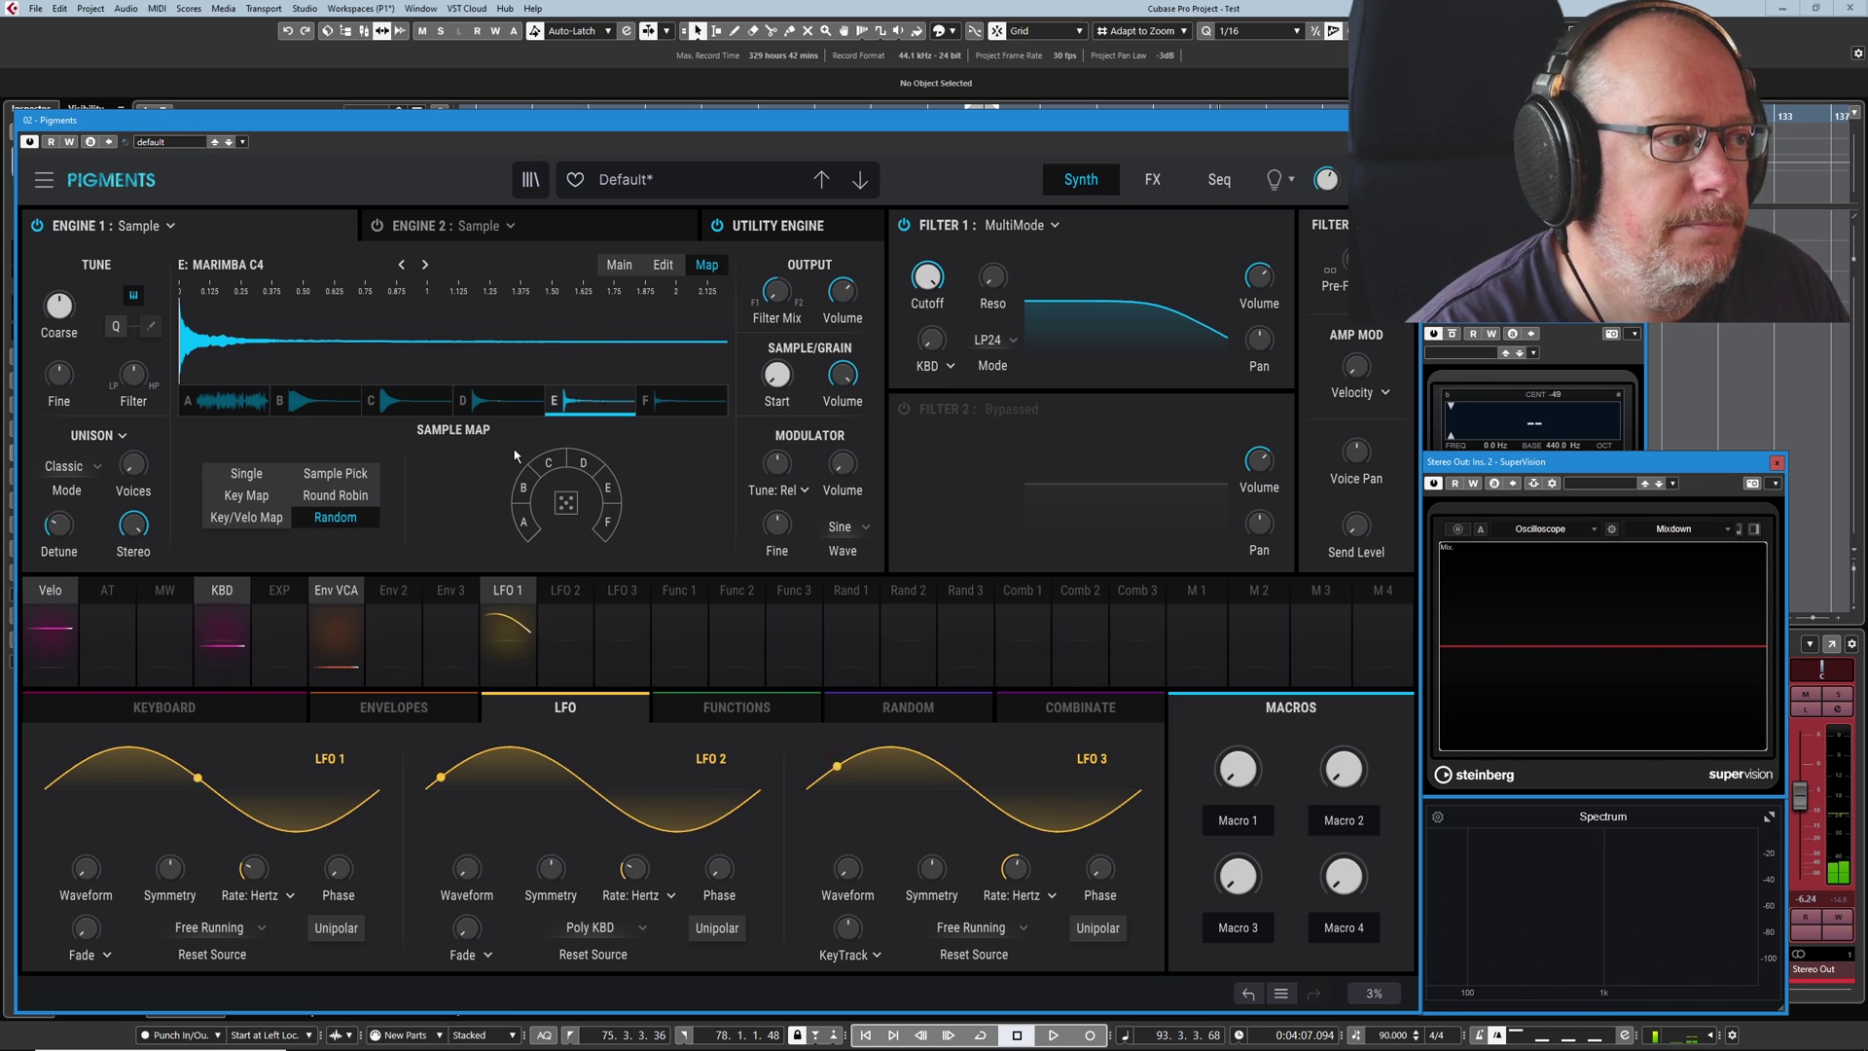
Return Engine 1 to its Main page and switch Granular playback on
left_click(496, 283)
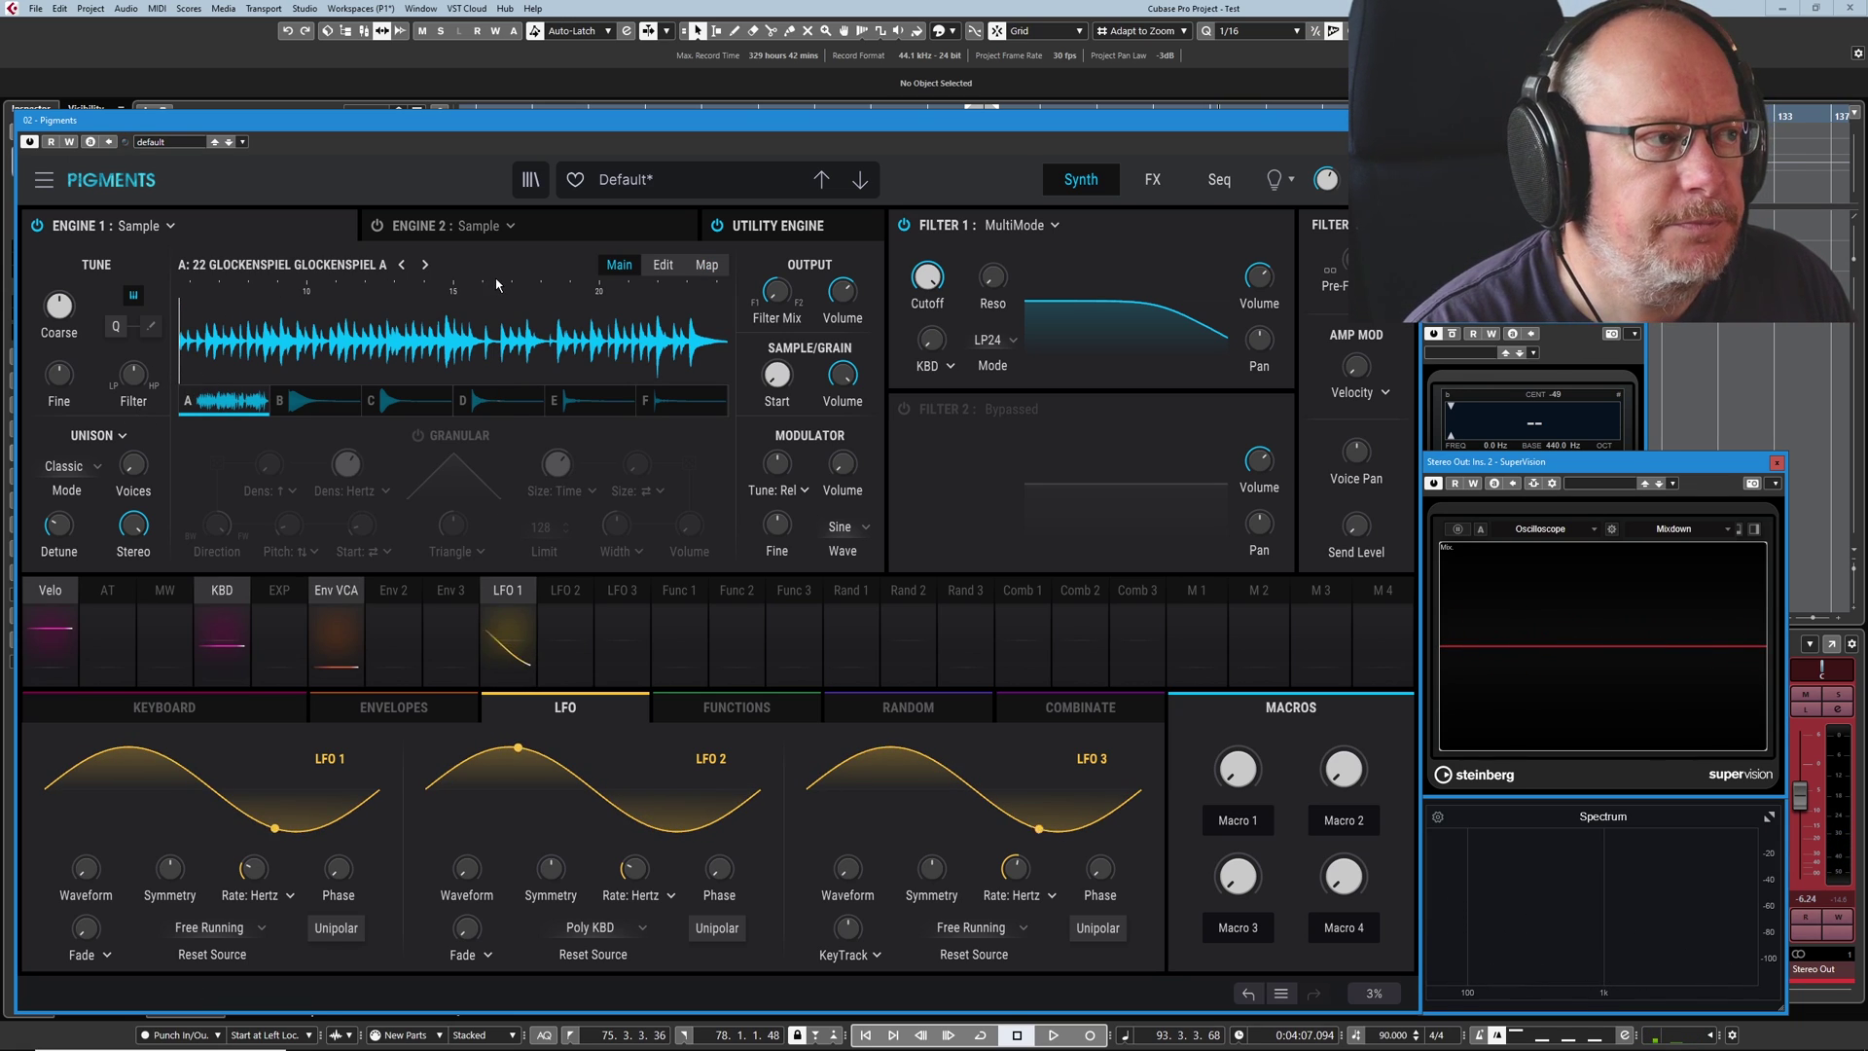
left_click(420, 439)
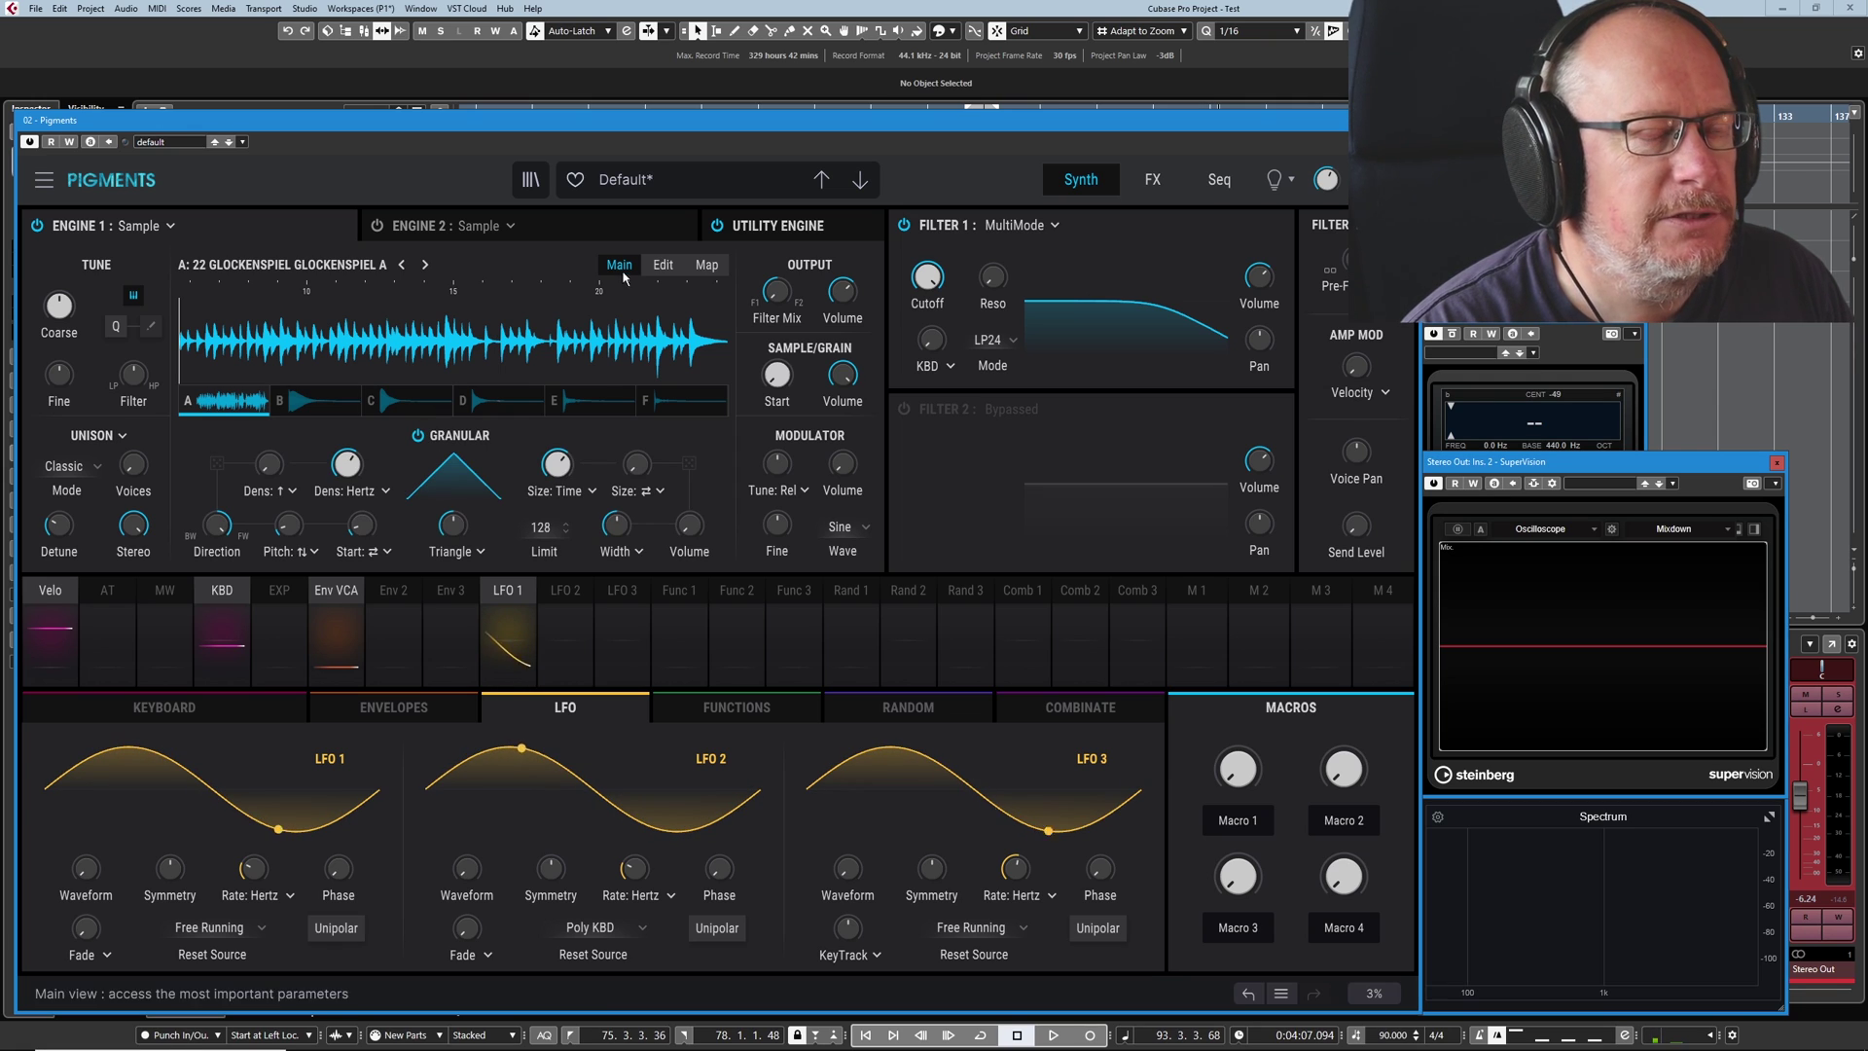